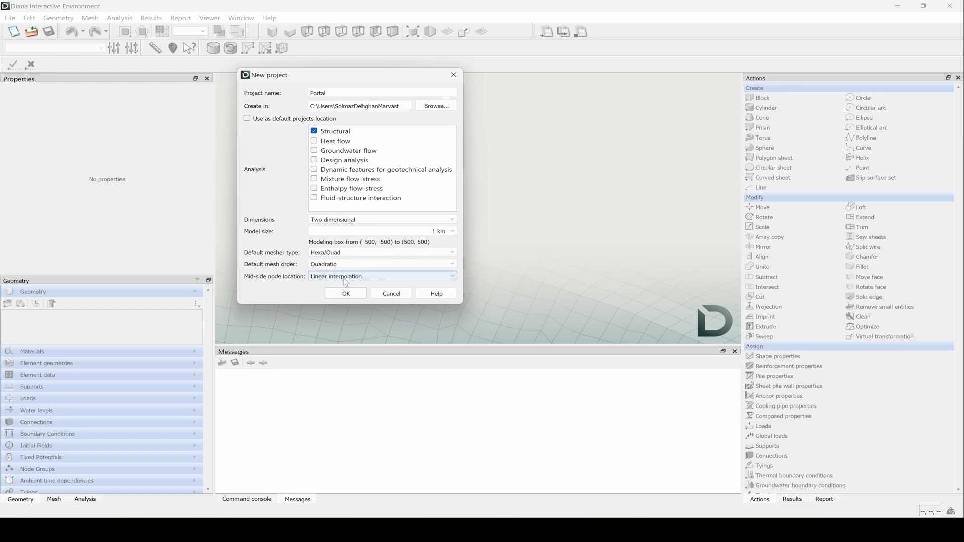
# Set the mid-side node location to On shape and create the two-dimensional structural project Portal
pyautogui.click(345, 276)
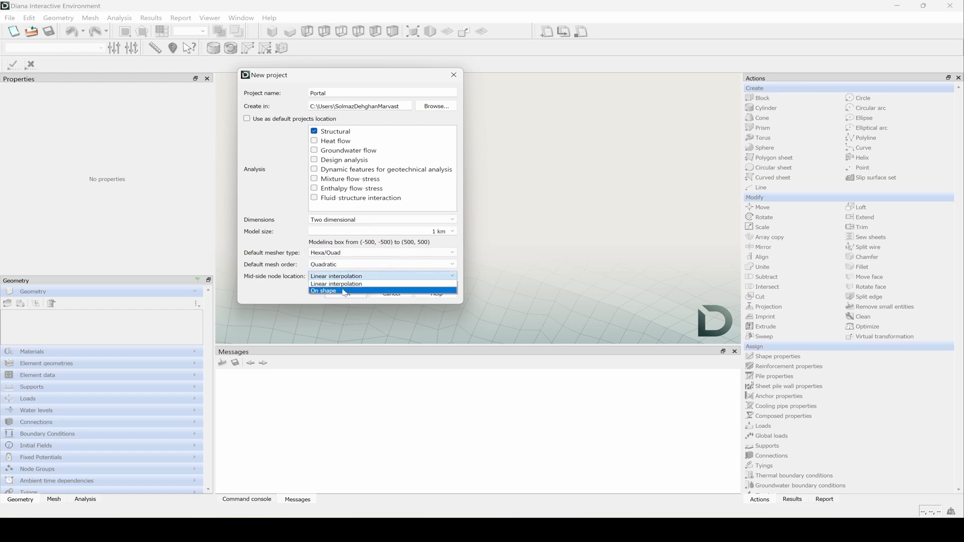
pyautogui.click(344, 292)
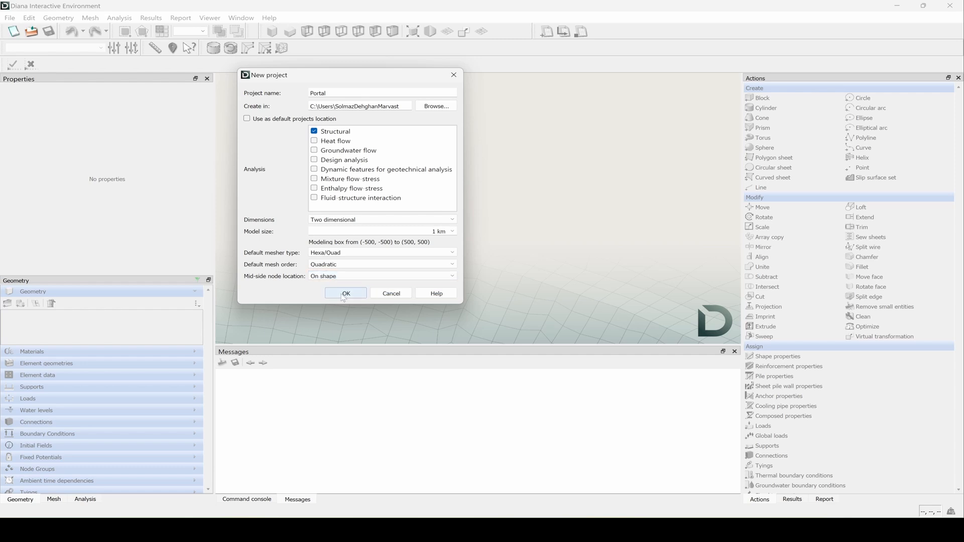
pyautogui.click(345, 293)
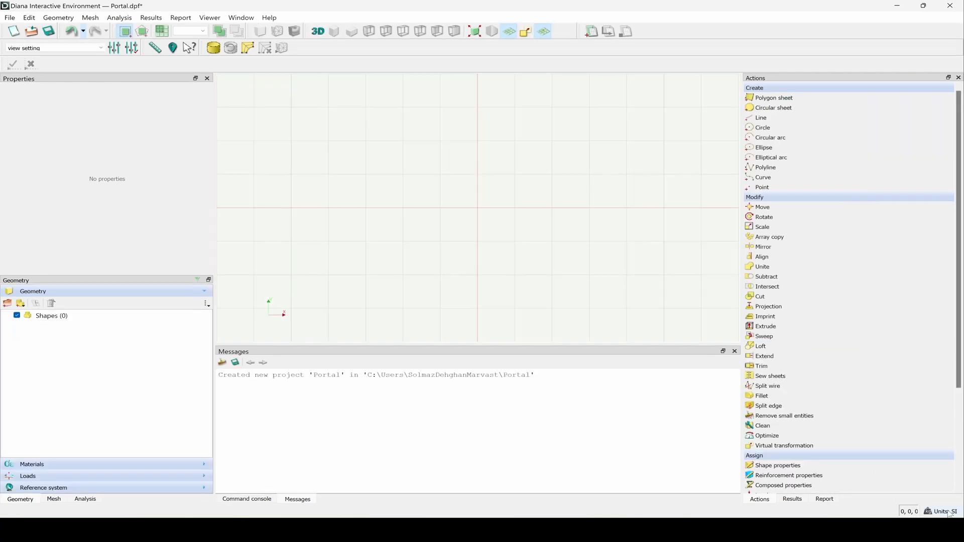
# Change the model units to millimeter for length and ton for mass
pyautogui.click(953, 512)
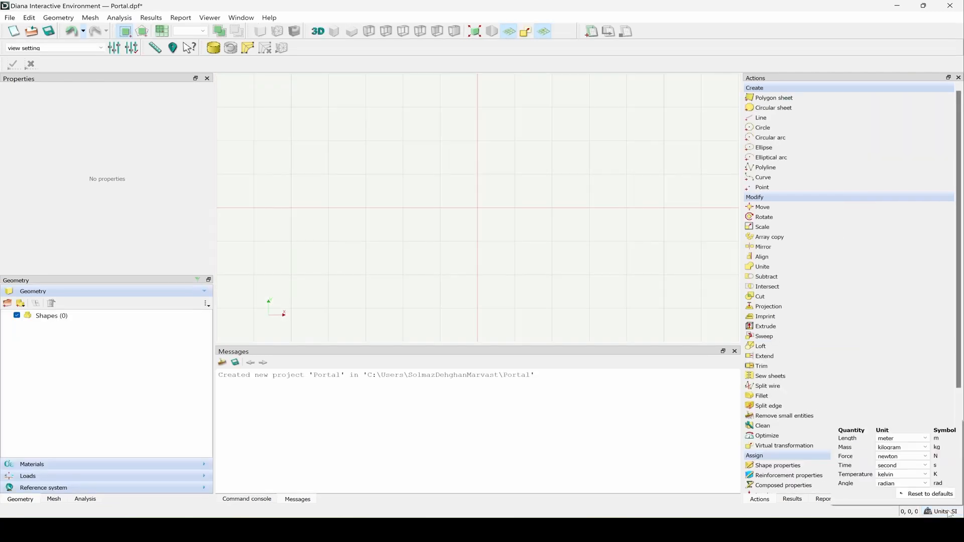
pyautogui.click(892, 440)
pyautogui.click(893, 457)
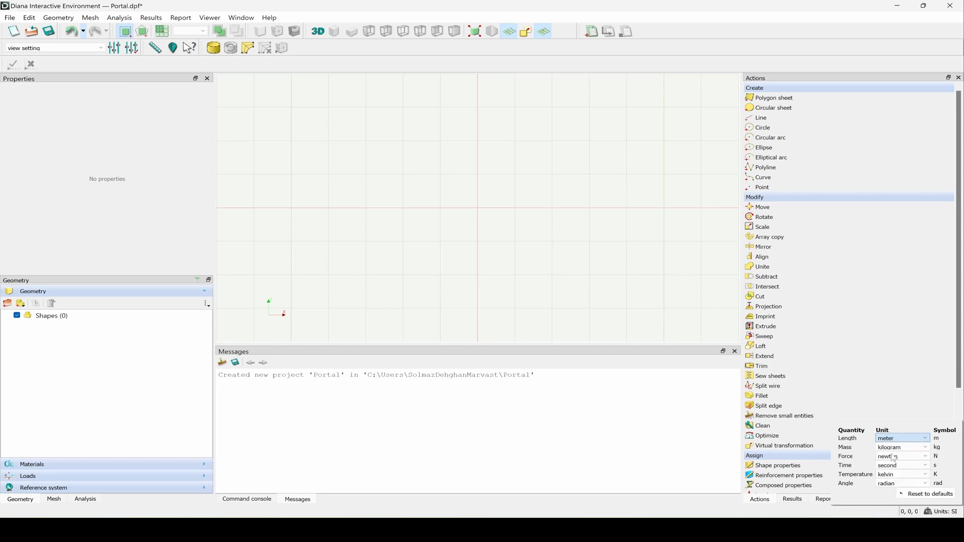
pyautogui.click(899, 446)
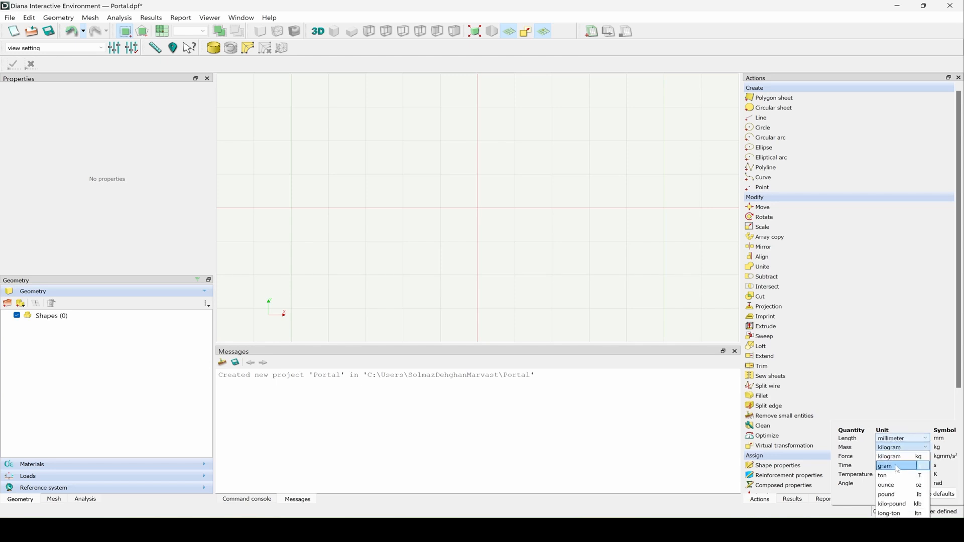
pyautogui.click(894, 480)
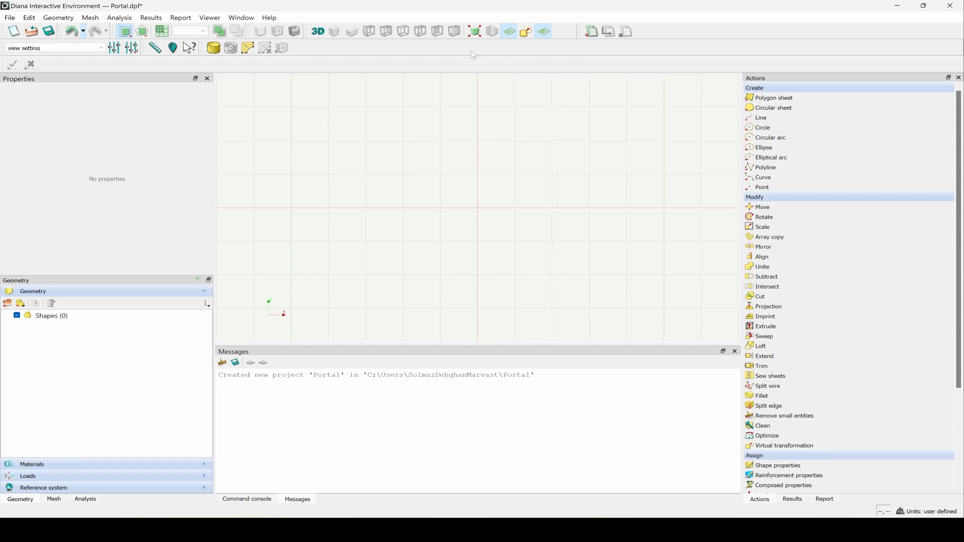
# Turn off the grid display in the model view
pyautogui.click(510, 32)
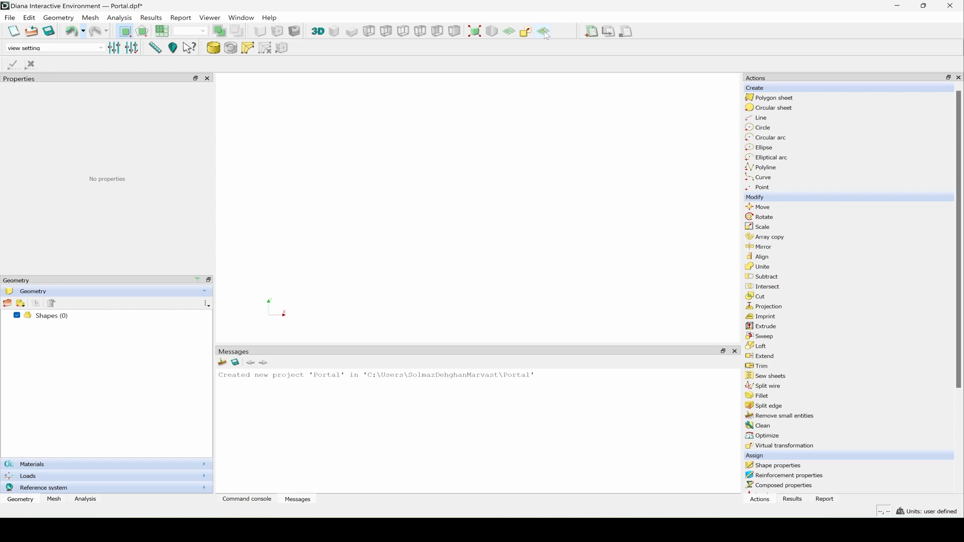
pyautogui.click(545, 33)
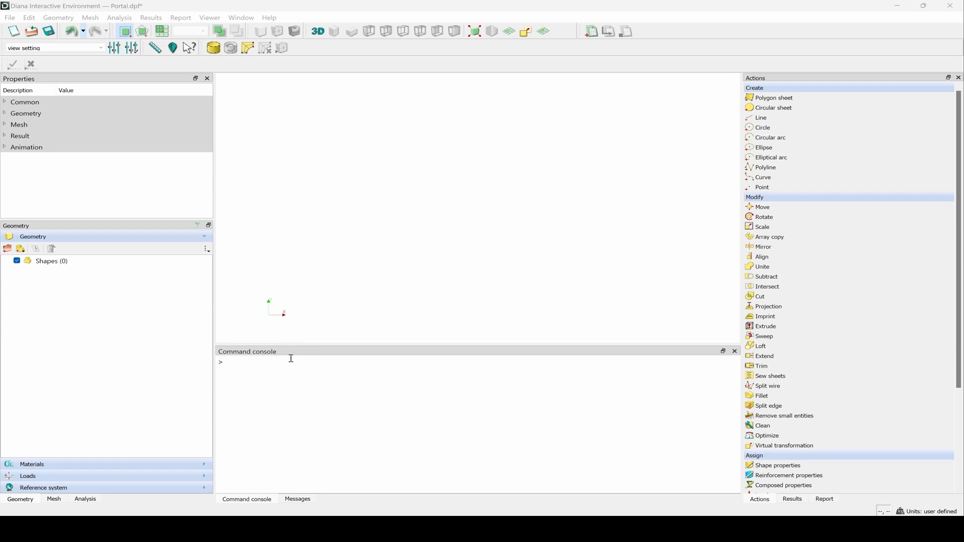
pyautogui.click(10, 18)
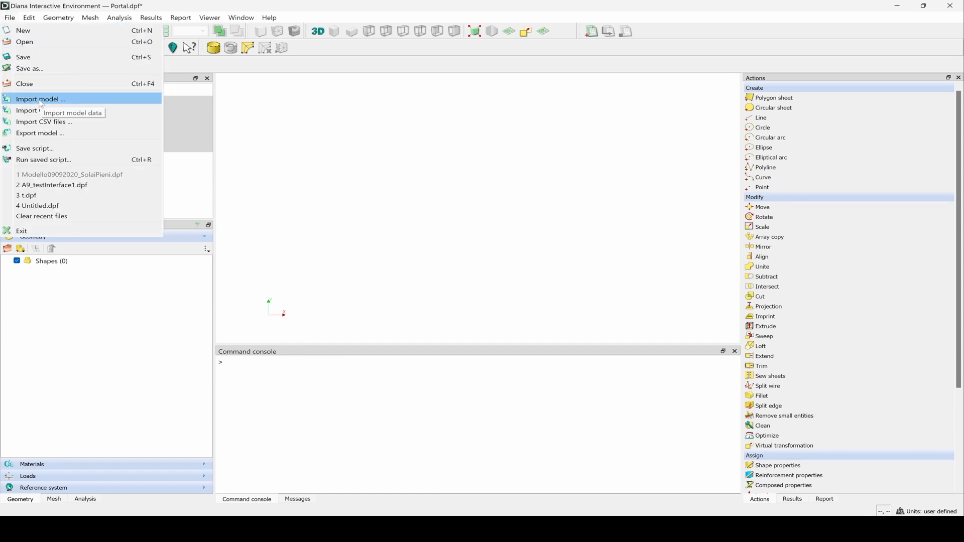
pyautogui.click(366, 123)
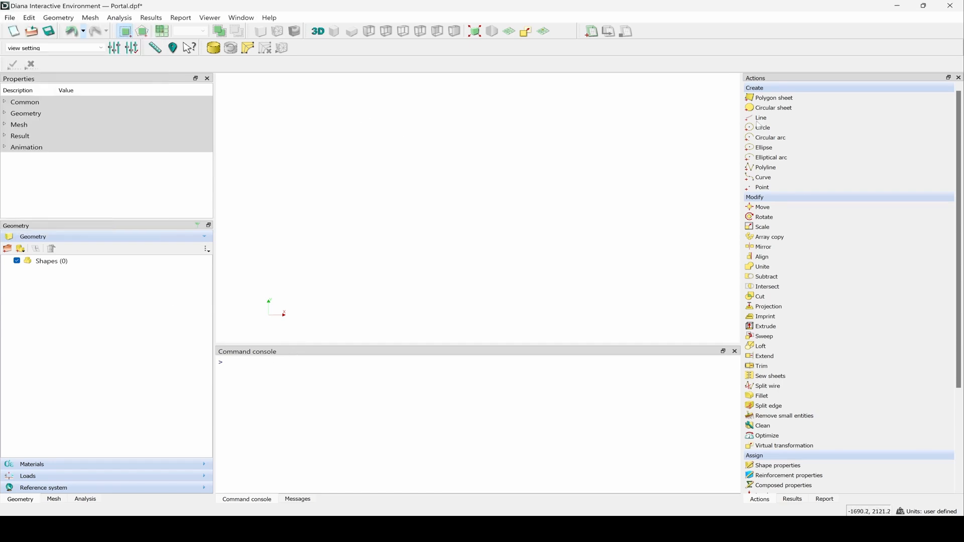
# Create a polygon sheet named Column from coordinates (0, 0), (400, 0), (400, 1650) and (0, 1650) mm
pyautogui.click(776, 100)
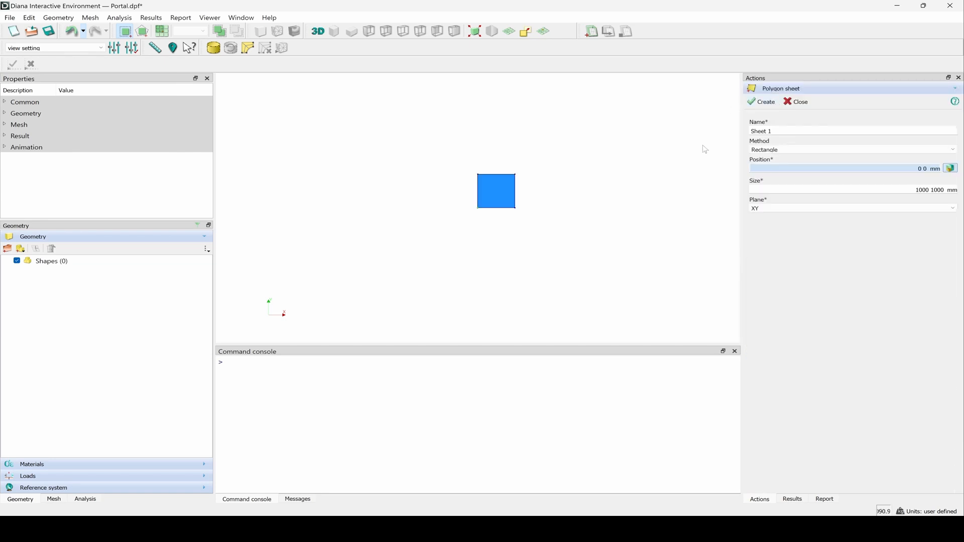
pyautogui.tripleClick(787, 129)
pyautogui.write('Column')
pyautogui.click(767, 150)
pyautogui.click(791, 166)
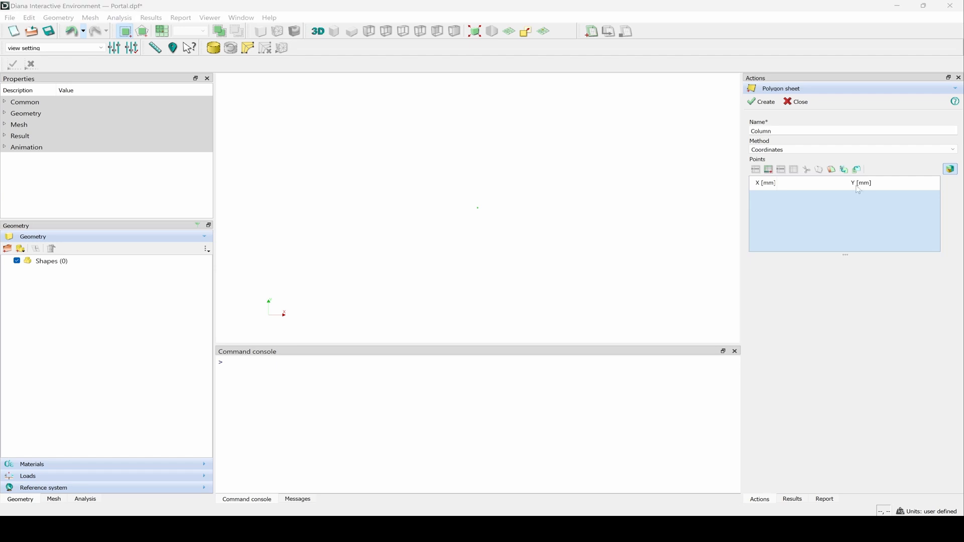
pyautogui.hotkey('ctrl', 'v')
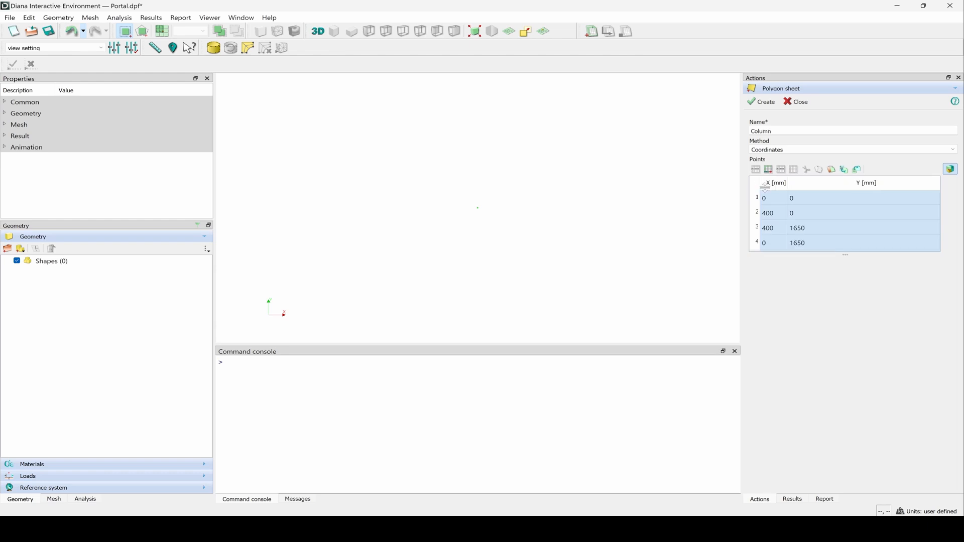
pyautogui.click(768, 103)
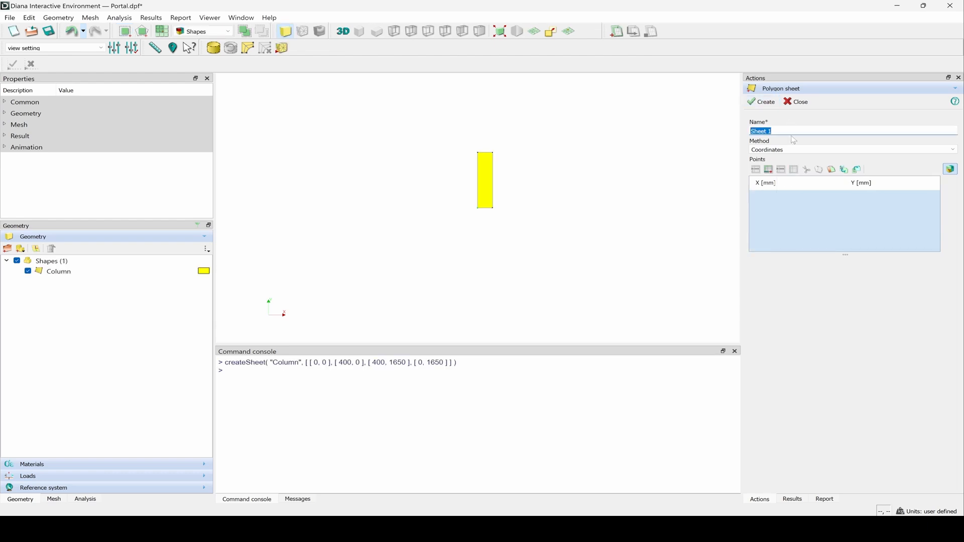
# Create a polygon sheet named Beam from coordinates (400, 1150), (2700, 1150), (2700, 1650) and (400, 1650) mm, and fit the model in view
pyautogui.write('Beam')
pyautogui.hotkey('alt', 'Tab')
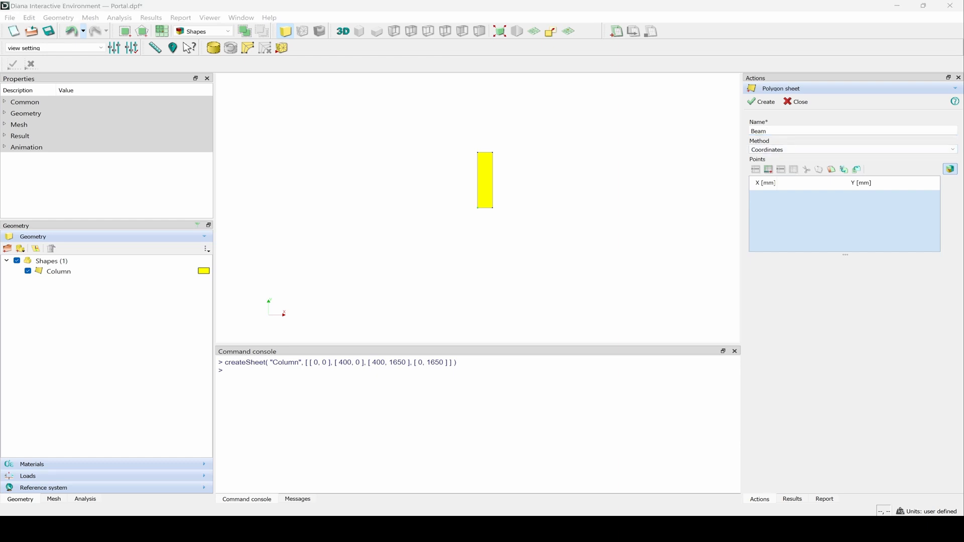
pyautogui.click(775, 197)
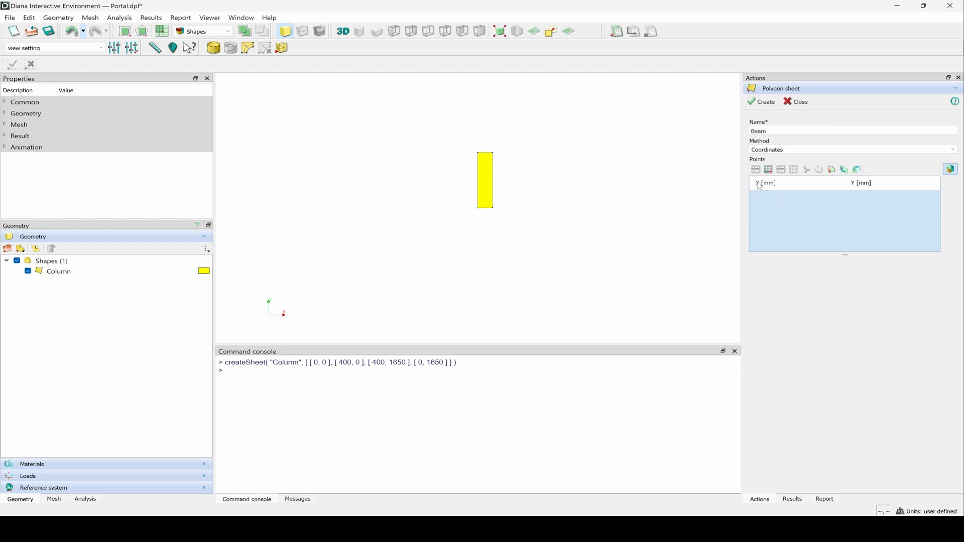
pyautogui.hotkey('ctrl', 'v')
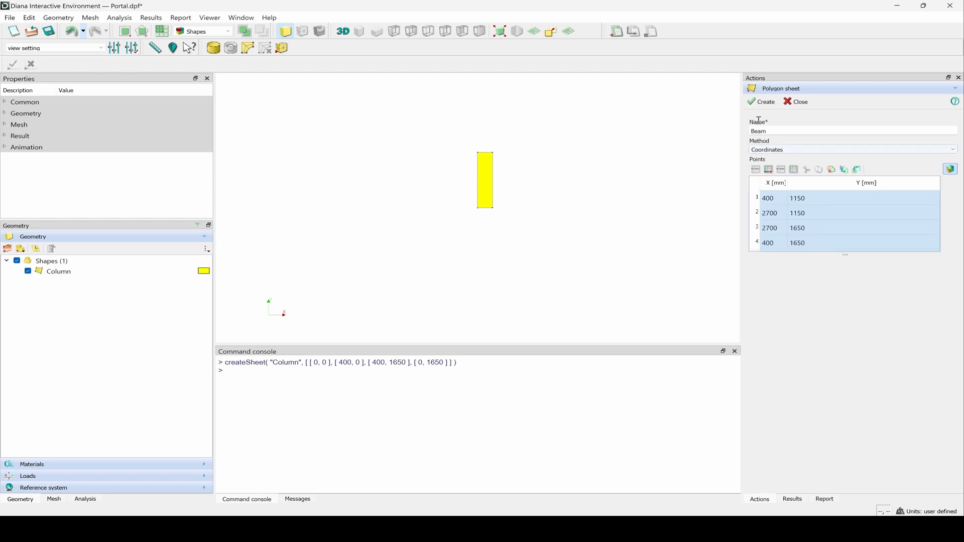
pyautogui.click(771, 105)
pyautogui.click(771, 105)
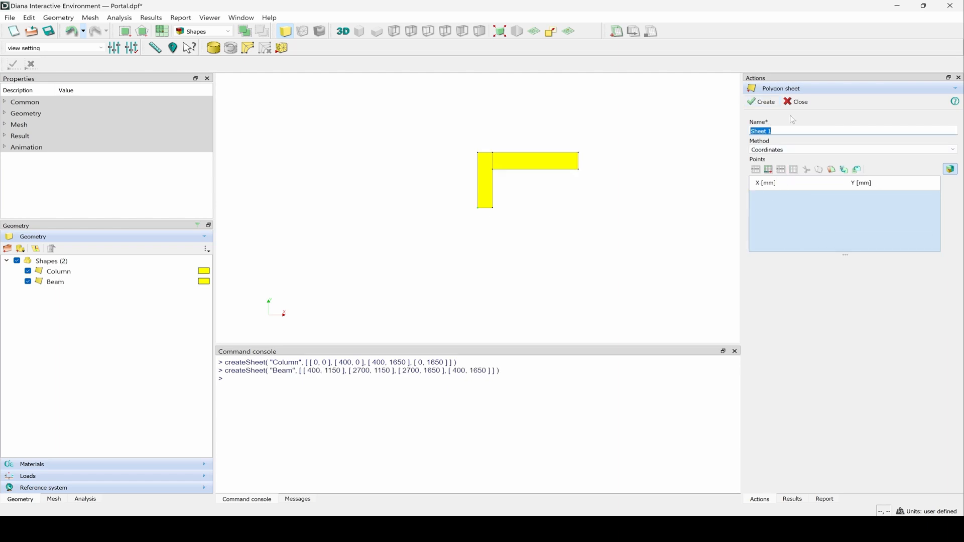
pyautogui.click(796, 102)
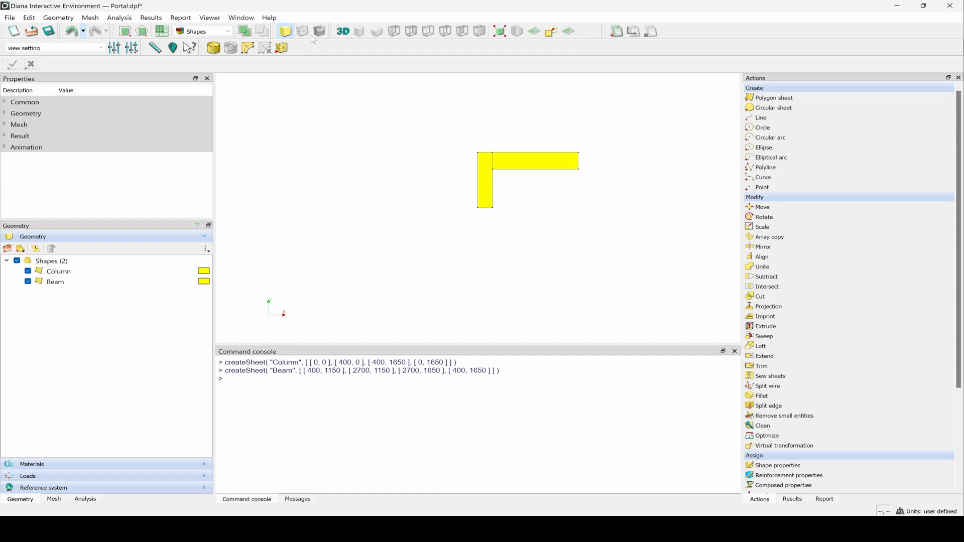
pyautogui.click(499, 32)
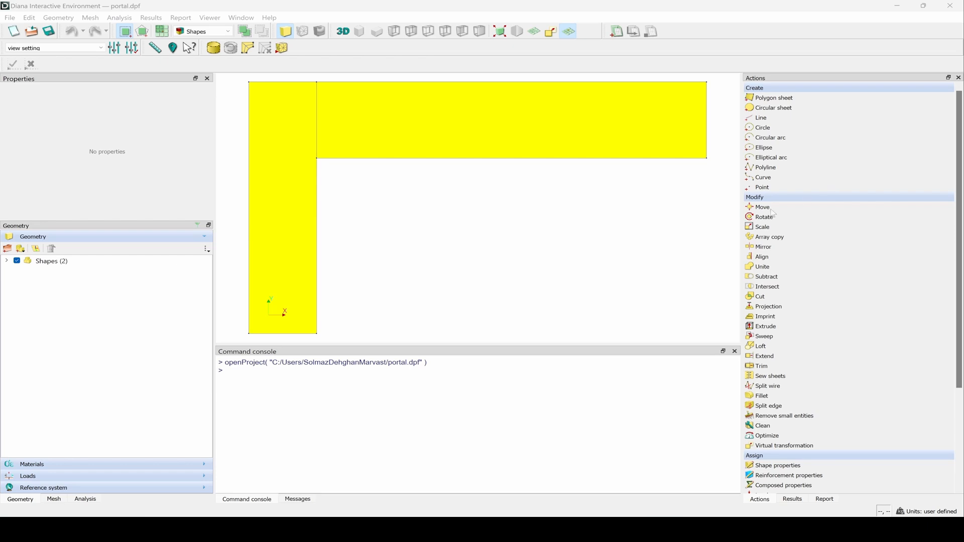
# Run the scripted commands in the command console to create the loading plate, the column and beam reinforcement lines, and the column, joint and beam stirrups
pyautogui.click(234, 373)
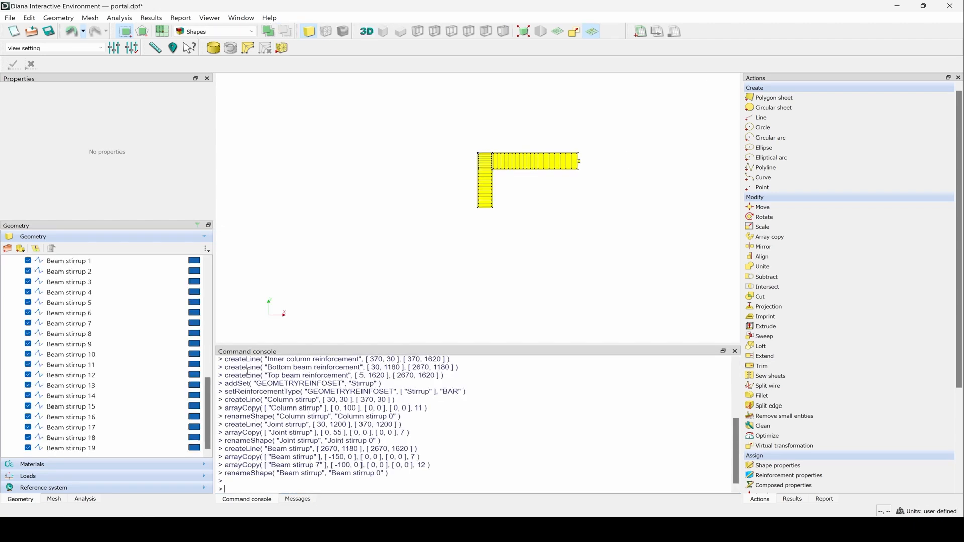
pyautogui.click(530, 35)
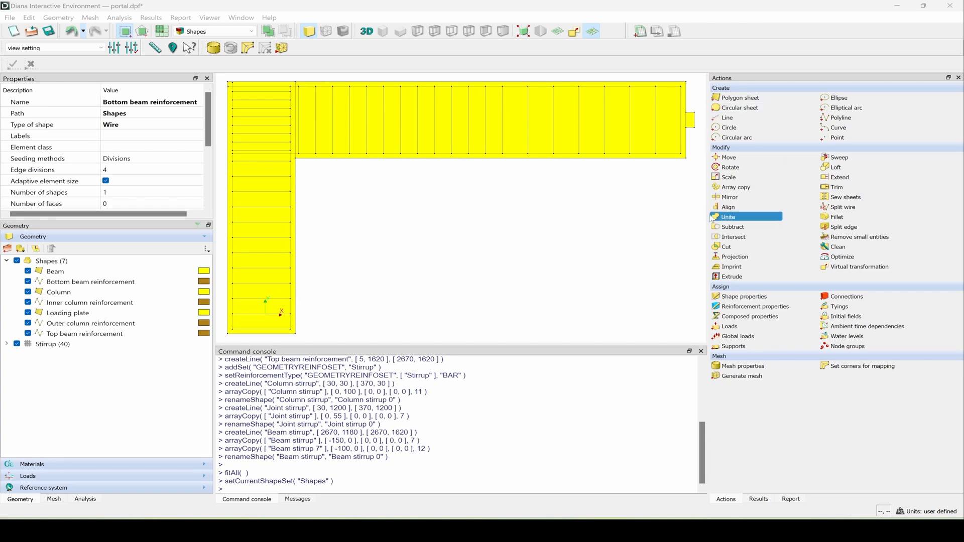
# Start a new support definition and name it Deformation support
pyautogui.click(727, 346)
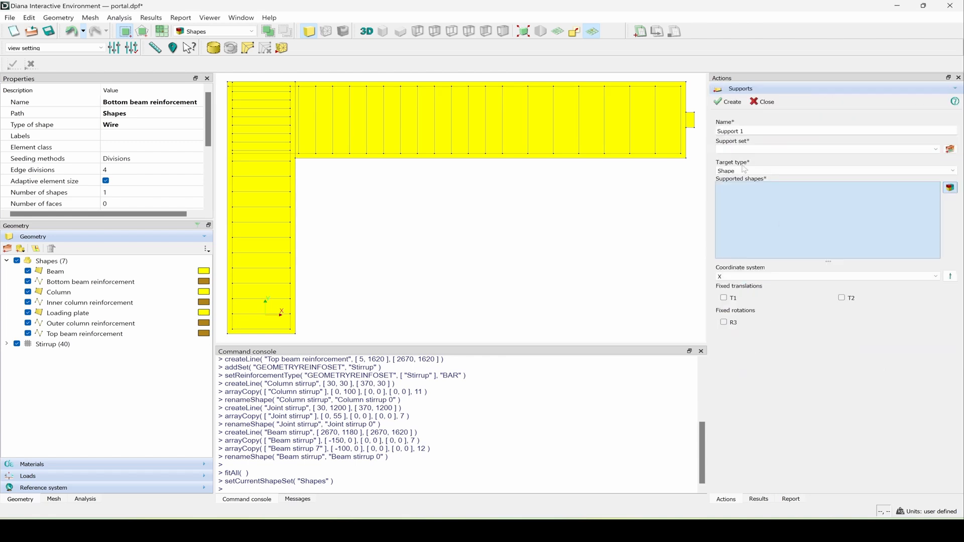
pyautogui.doubleClick(778, 132)
pyautogui.press('BackSpace')
pyautogui.press('BackSpace')
pyautogui.press('BackSpace')
pyautogui.press('BackSpace')
pyautogui.press('BackSpace')
pyautogui.press('BackSpace')
pyautogui.press('BackSpace')
pyautogui.press('BackSpace')
pyautogui.press('BackSpace')
pyautogui.write('CE')
pyautogui.press('BackSpace')
pyautogui.write('eformation suppor')
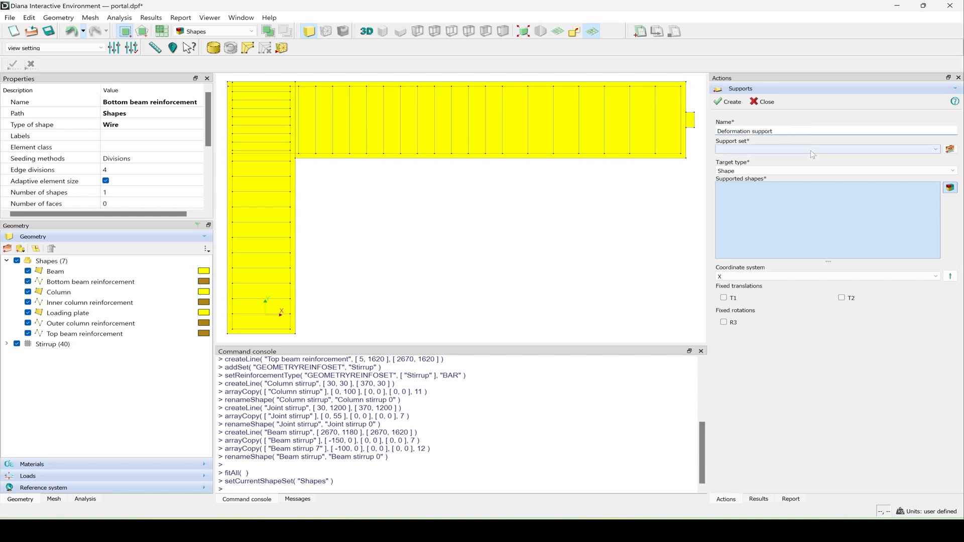
# Add a new support set named Support set 1 for the deformation support
pyautogui.click(828, 150)
pyautogui.click(954, 155)
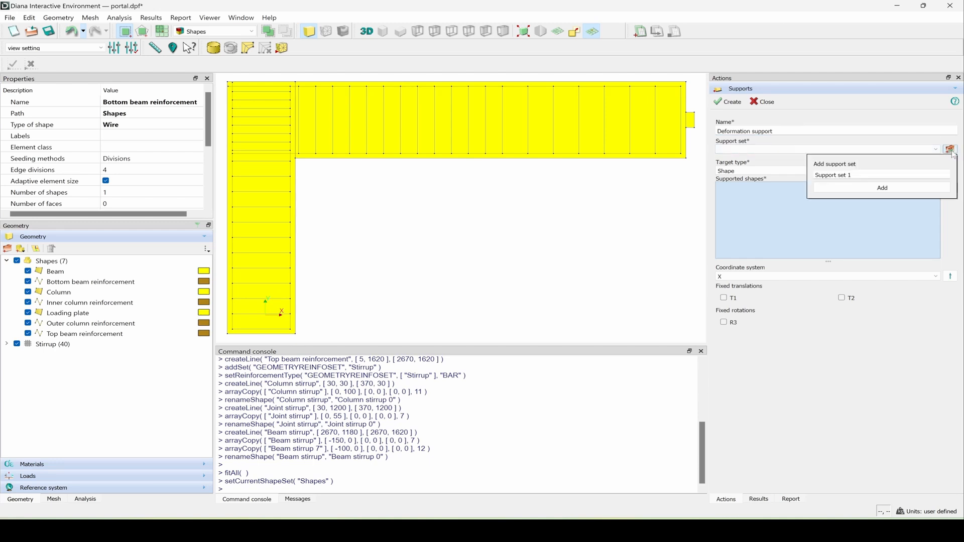
pyautogui.click(874, 189)
# Create the support on the loading plate's lower outer vertex, with translations T1 and T2 fixed
pyautogui.click(761, 173)
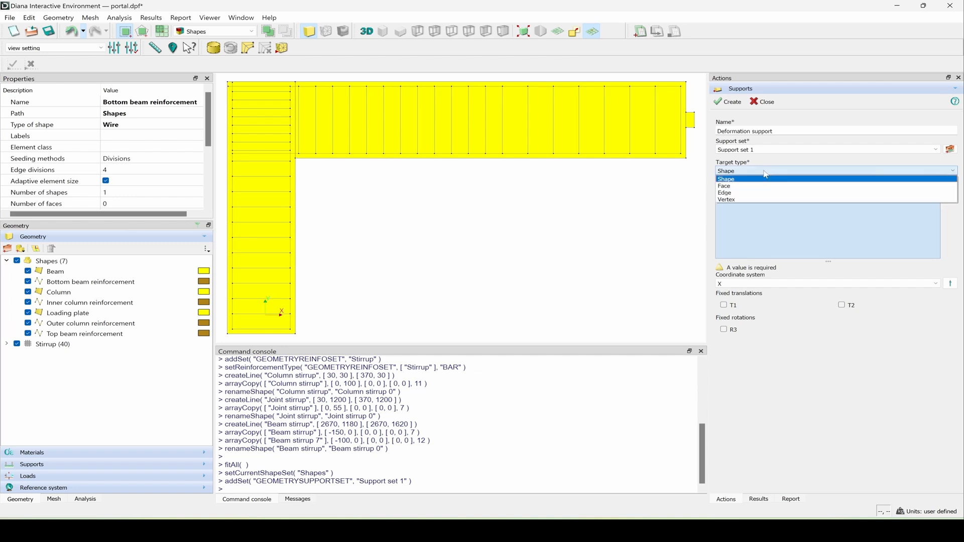
pyautogui.click(739, 201)
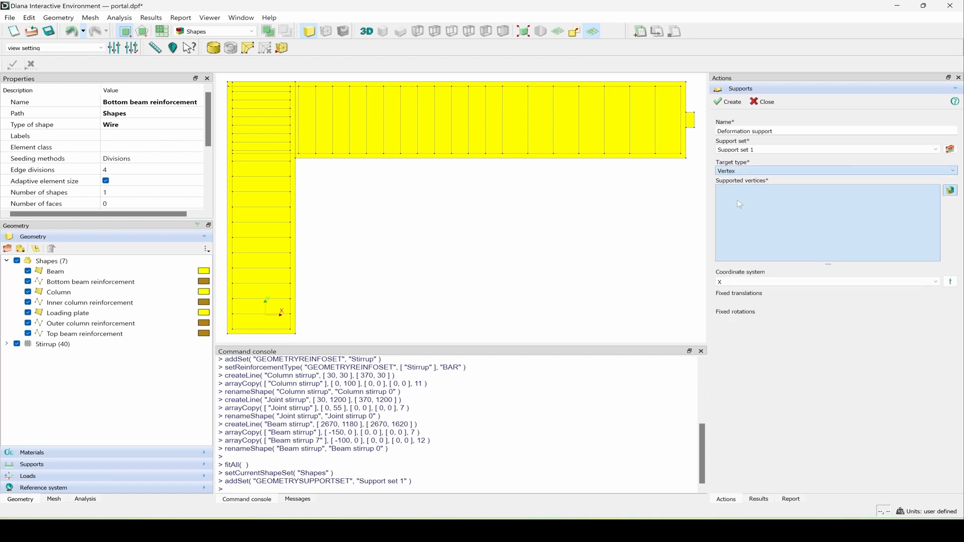
pyautogui.click(695, 131)
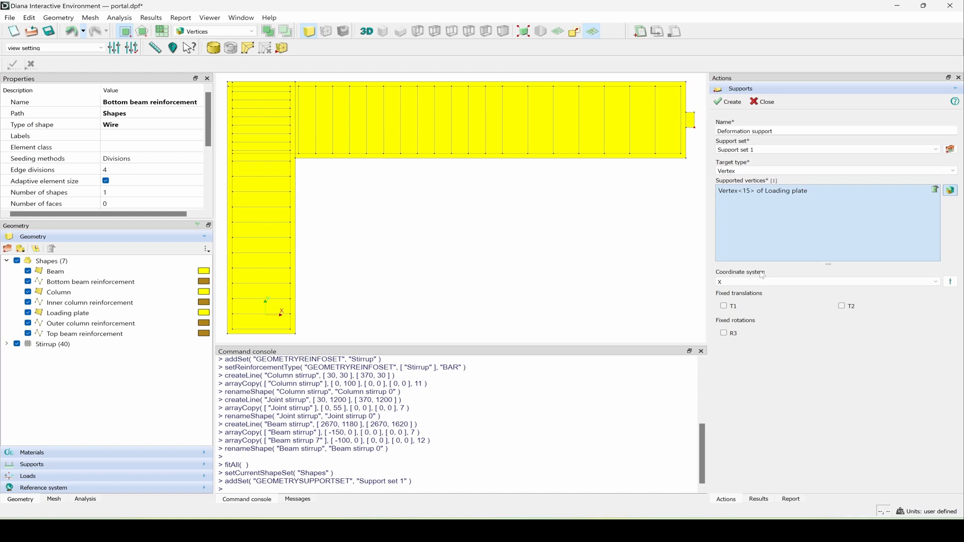
pyautogui.click(724, 306)
pyautogui.click(842, 307)
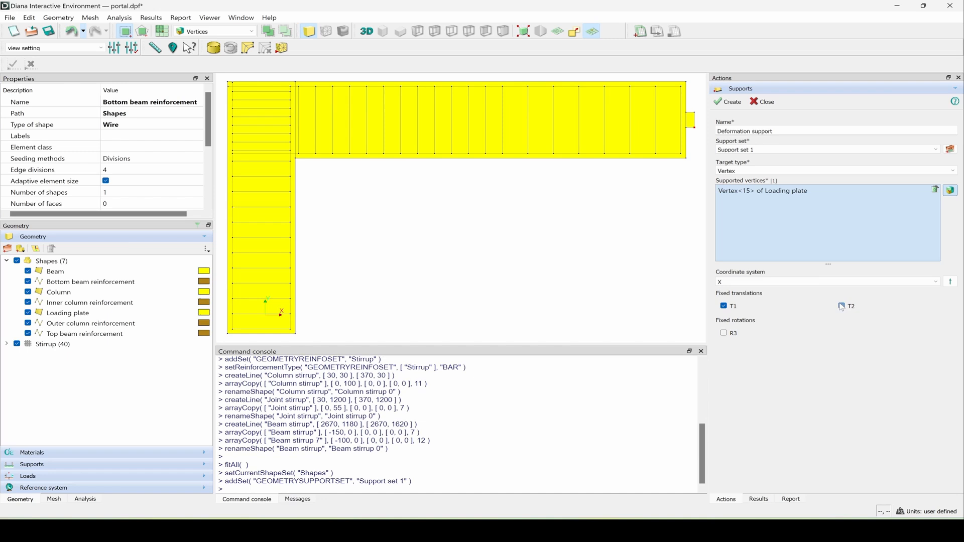
pyautogui.click(734, 104)
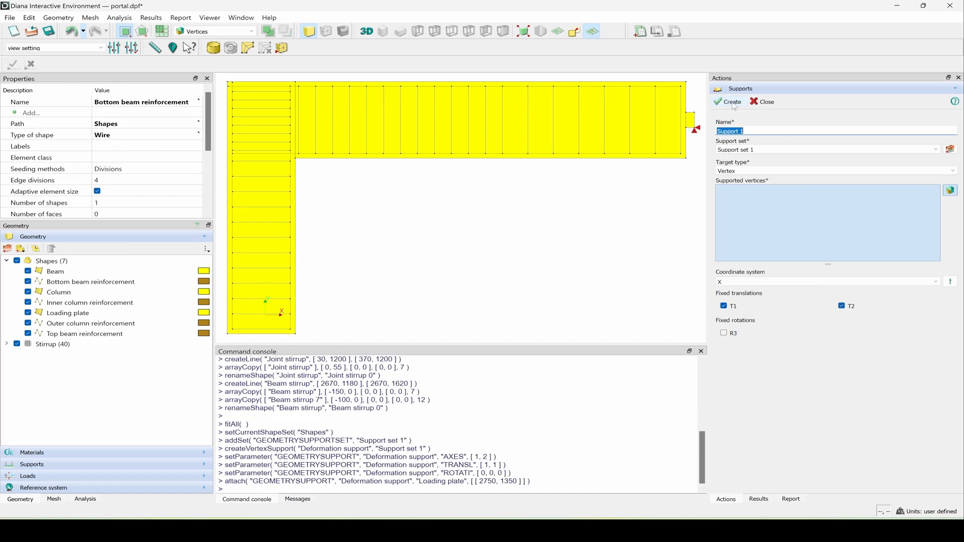
pyautogui.click(762, 102)
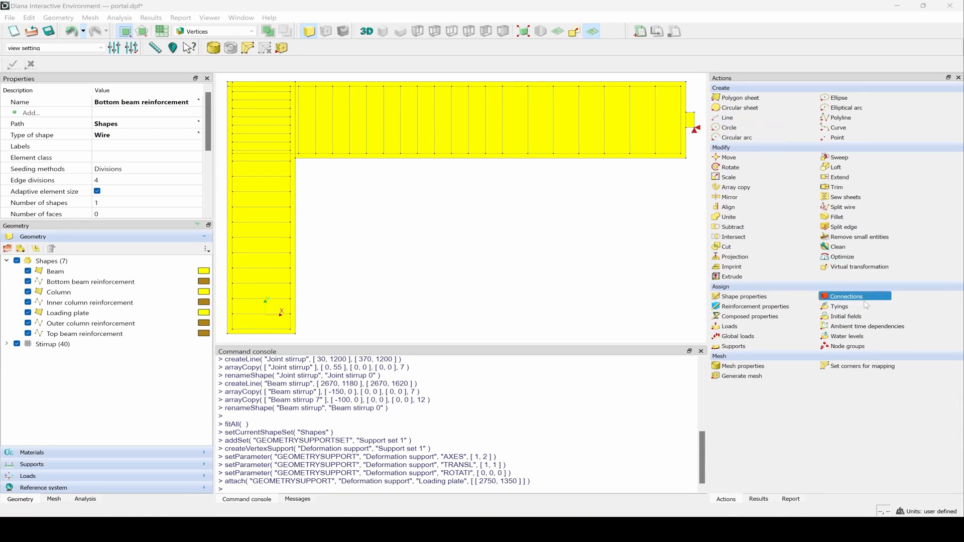
# Start a tying named Tying Def and add a new tying set named Tying set 1 for it
pyautogui.click(849, 308)
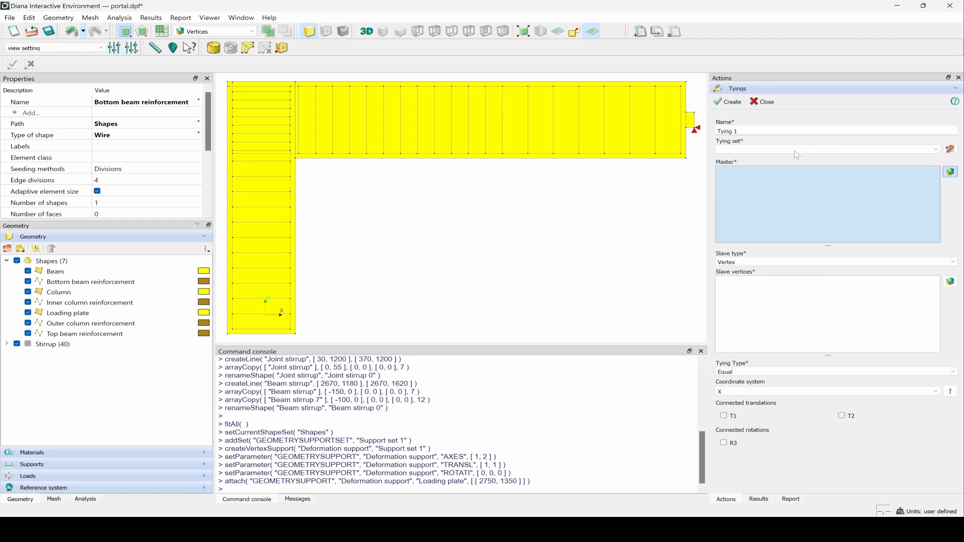
pyautogui.doubleClick(749, 133)
pyautogui.write('Def')
pyautogui.click(954, 152)
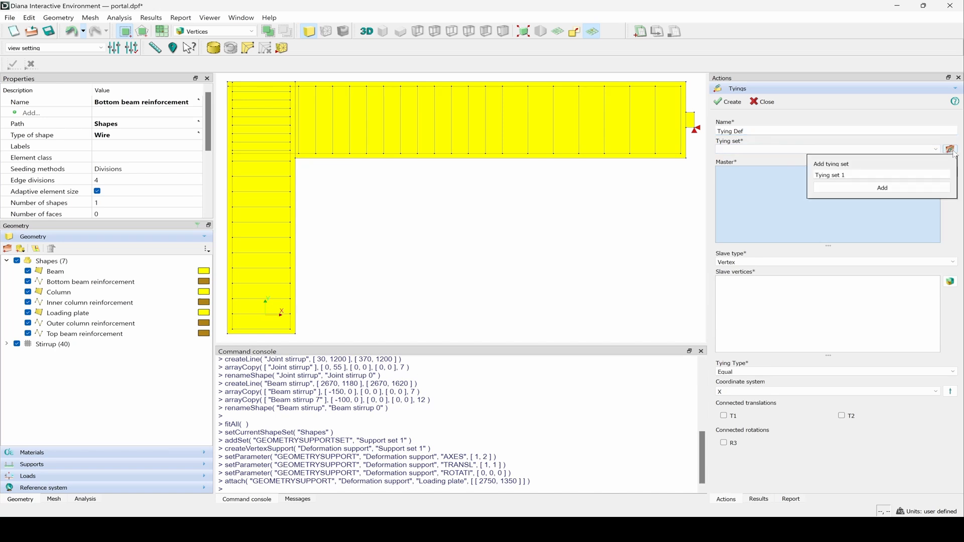
pyautogui.click(880, 188)
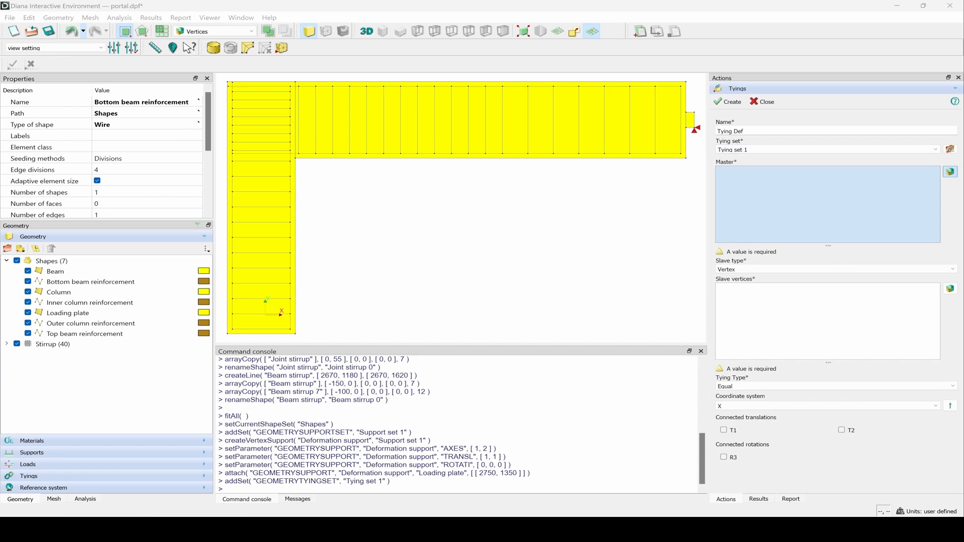
# Create the tying with the loading plate's lower outer vertex as master, its outer vertical edge as slave, and translations T1 and T2 connected
pyautogui.click(695, 128)
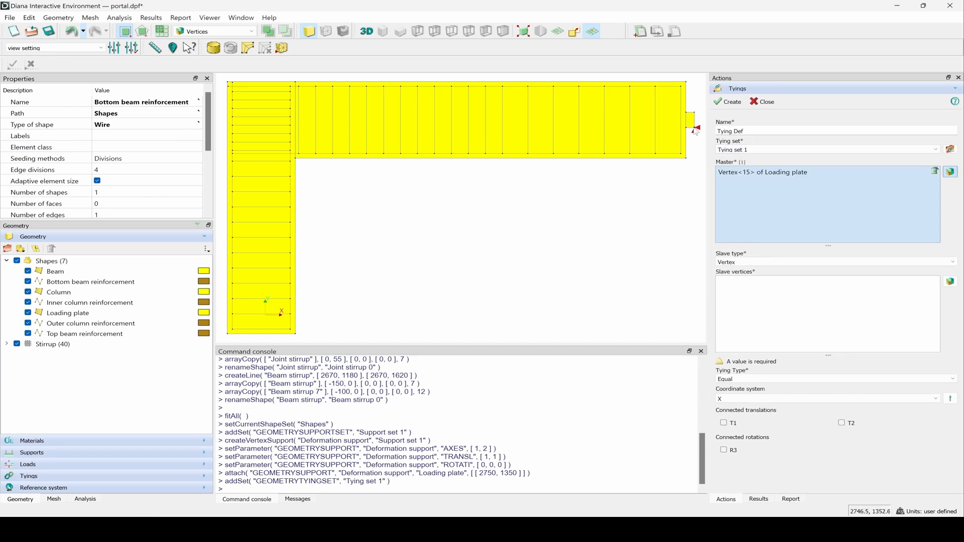
pyautogui.click(768, 263)
pyautogui.click(734, 279)
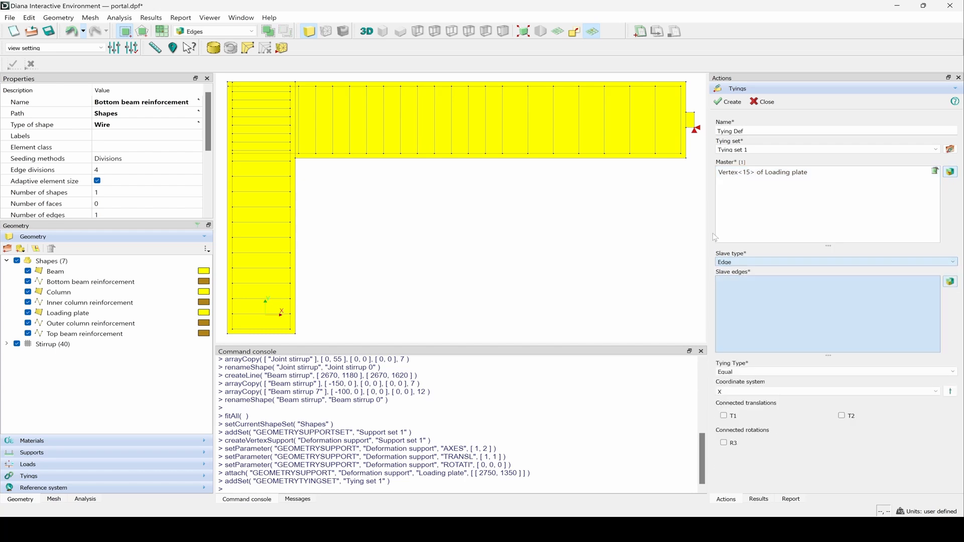
pyautogui.click(698, 121)
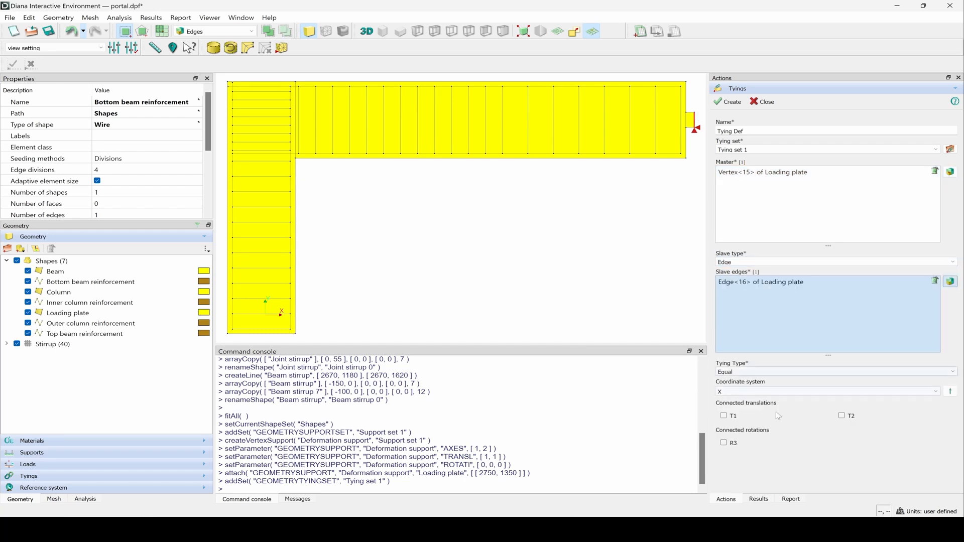
pyautogui.click(725, 416)
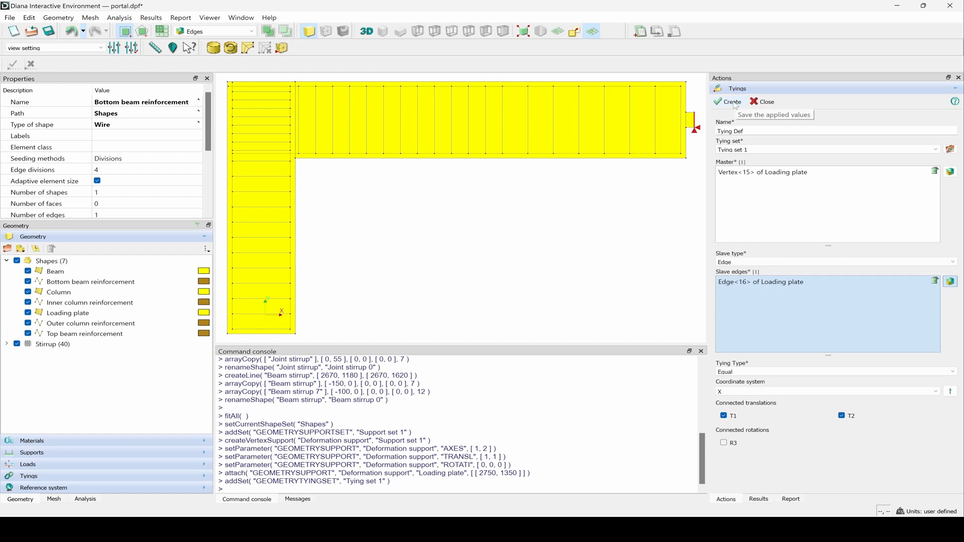
pyautogui.click(735, 105)
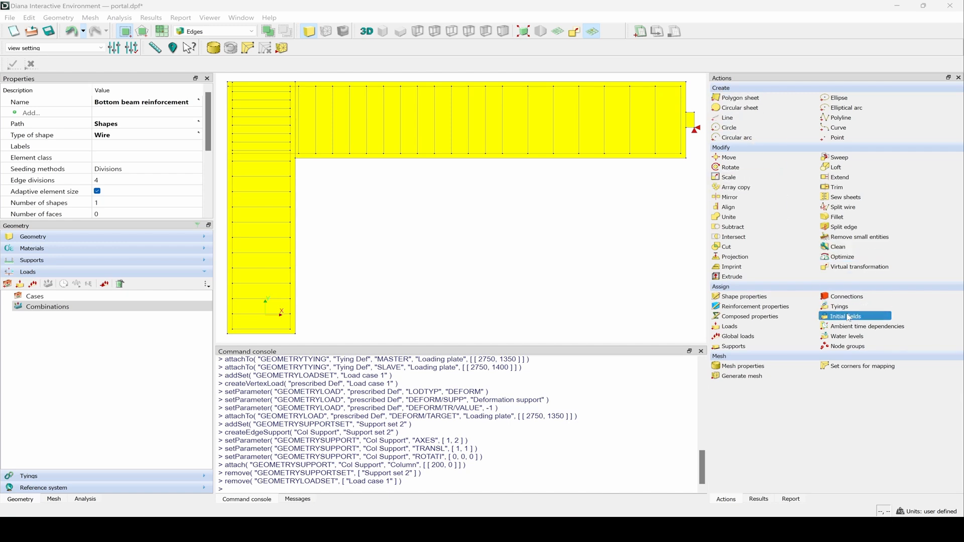
# Start a new load named Prescibed Def and add a load set named Load case 1 for it
pyautogui.click(737, 329)
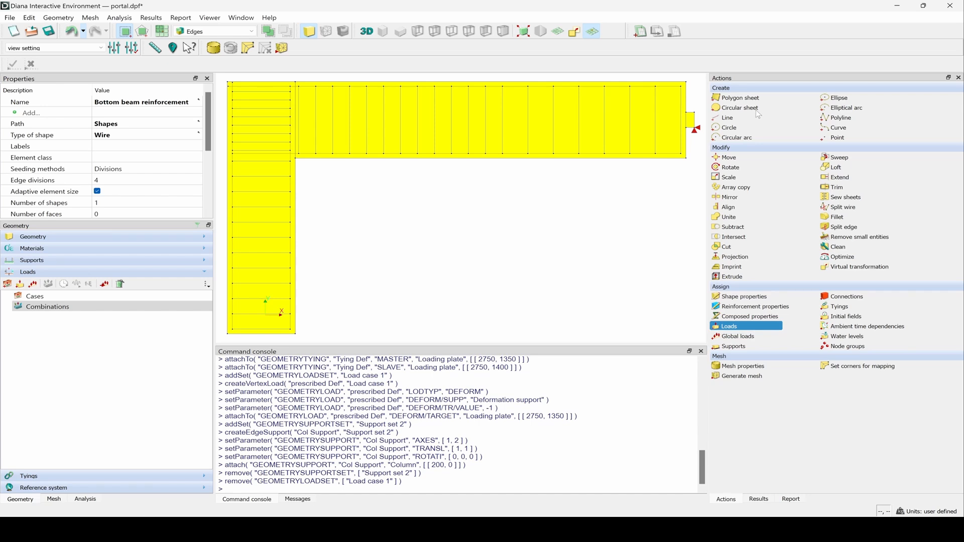
pyautogui.tripleClick(753, 133)
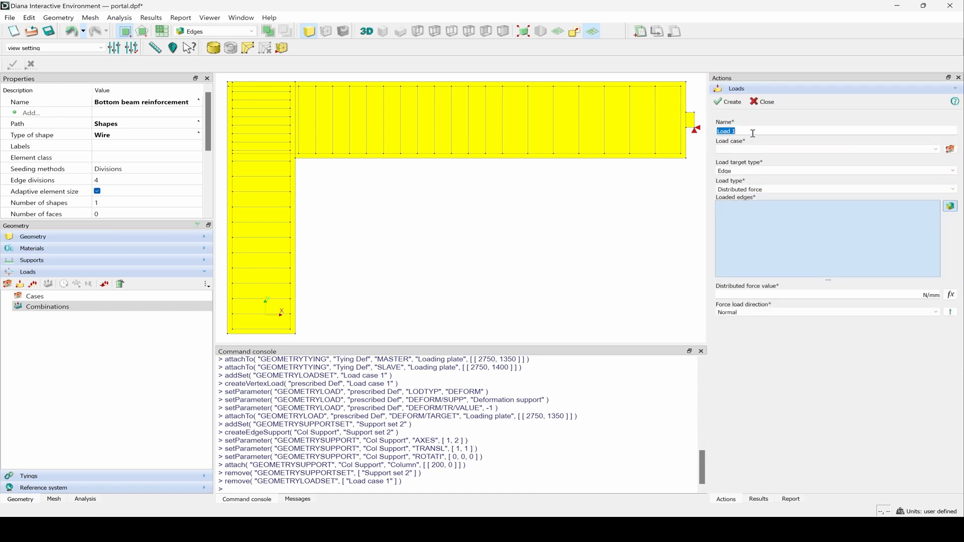
pyautogui.write('F')
pyautogui.write('resc')
pyautogui.write('ibed ')
pyautogui.write('Def')
pyautogui.click(951, 149)
pyautogui.click(882, 188)
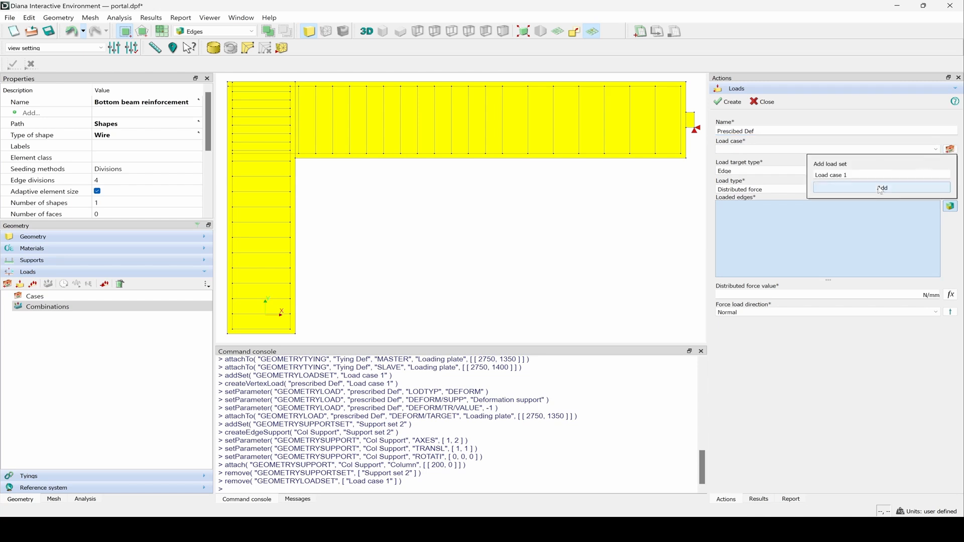
# Create the load as a -1 mm prescribed deformation in X on the loading plate's lower outer vertex, using Deformation support
pyautogui.click(762, 174)
pyautogui.click(738, 200)
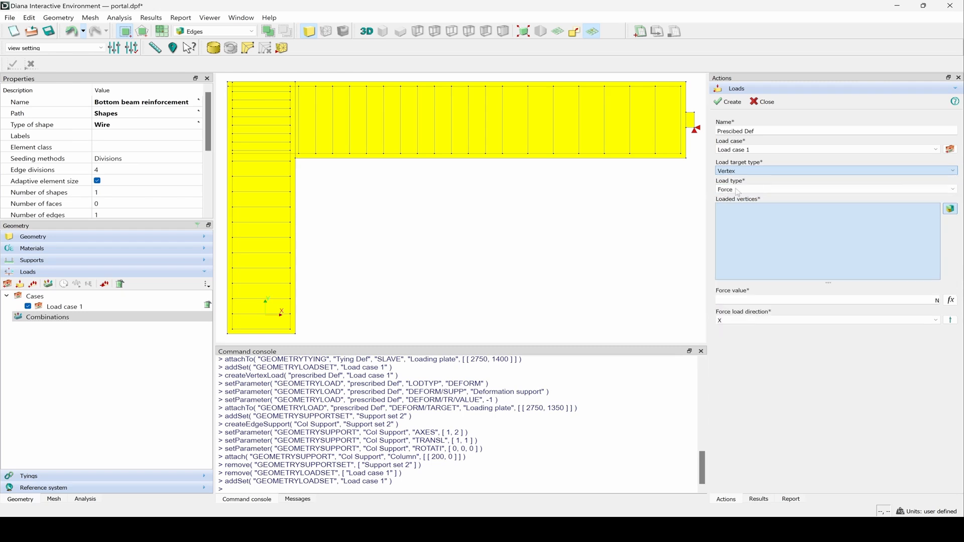
pyautogui.click(738, 191)
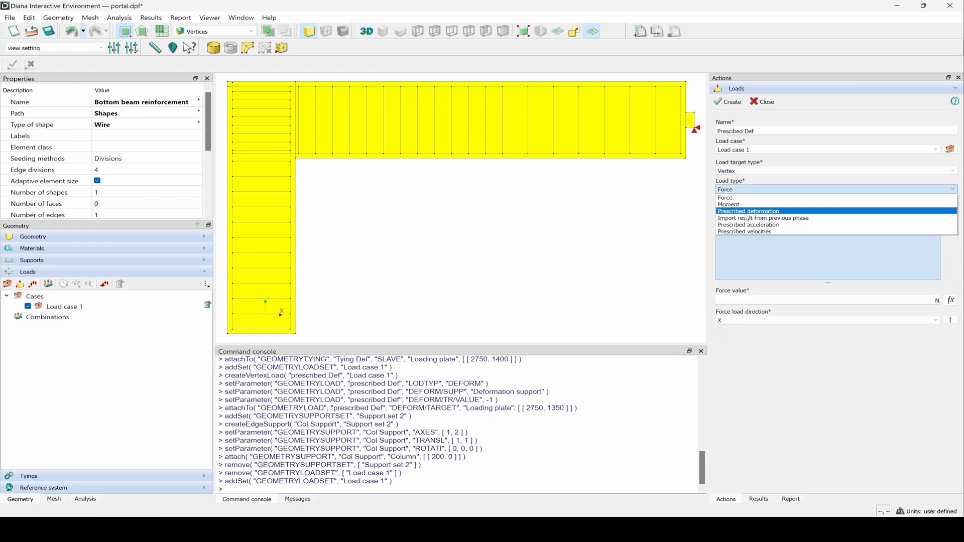
pyautogui.click(736, 211)
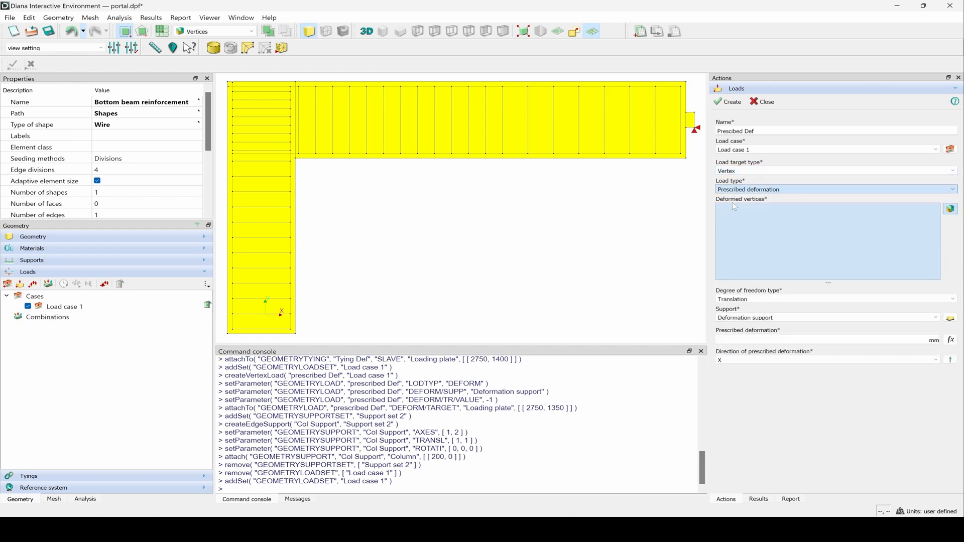
pyautogui.click(695, 129)
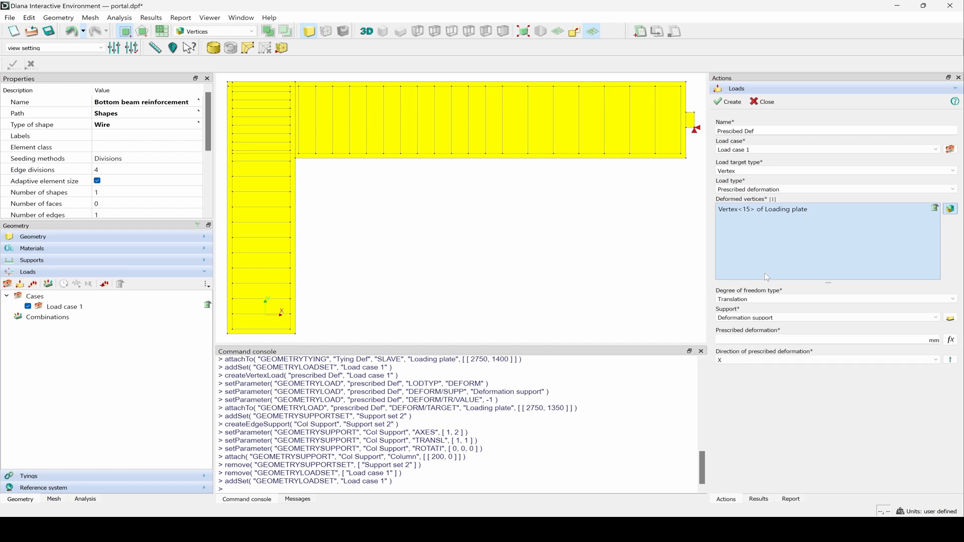
pyautogui.click(904, 340)
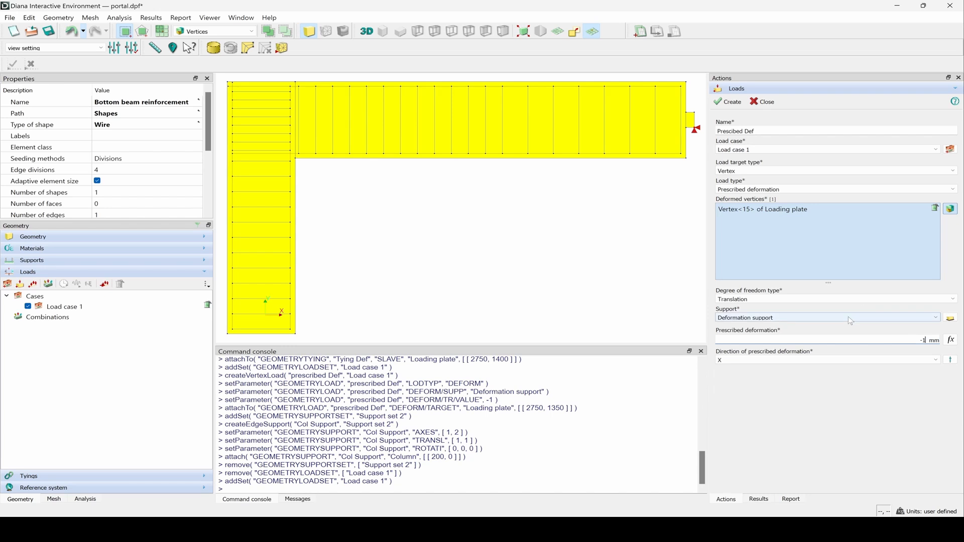
pyautogui.click(731, 103)
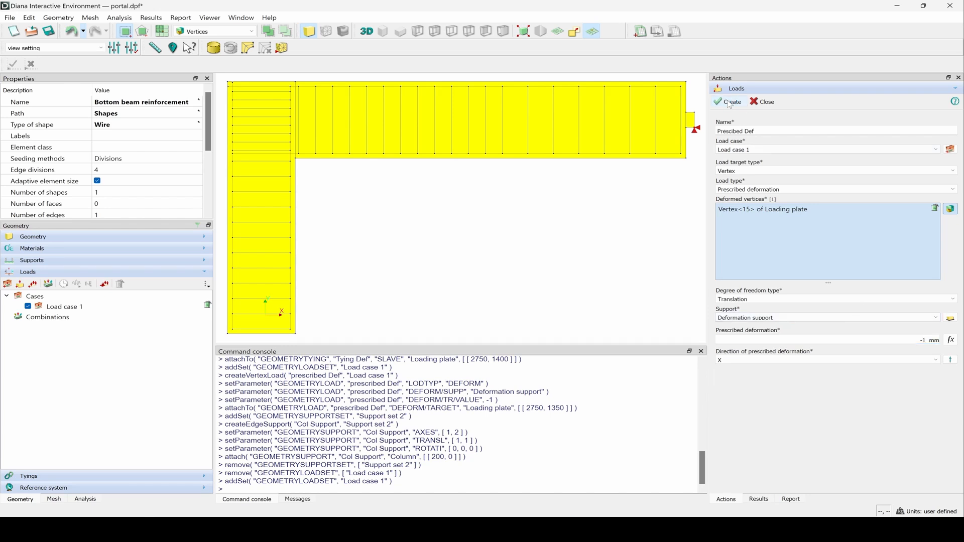
pyautogui.click(766, 103)
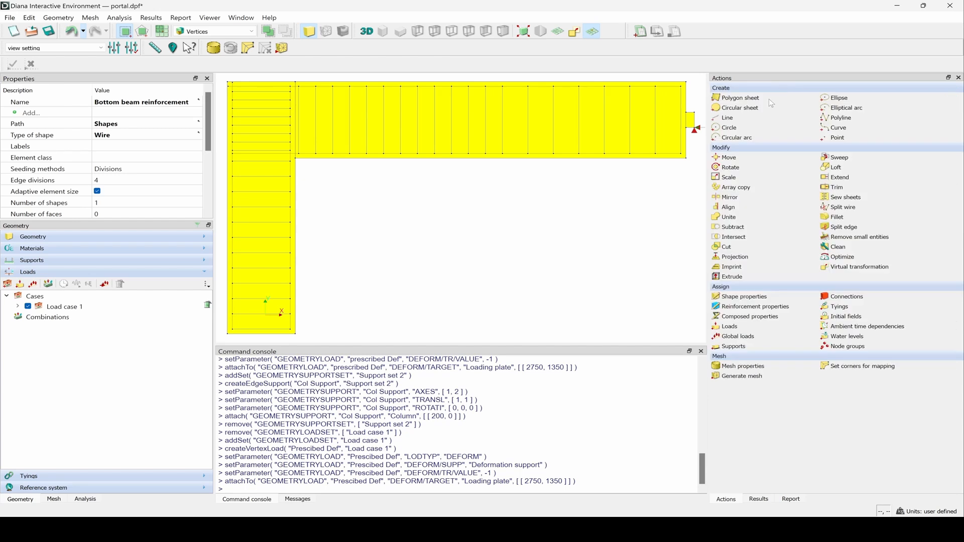
# Start a new support named Col support and add a support set named Support set 2 for it
pyautogui.click(741, 349)
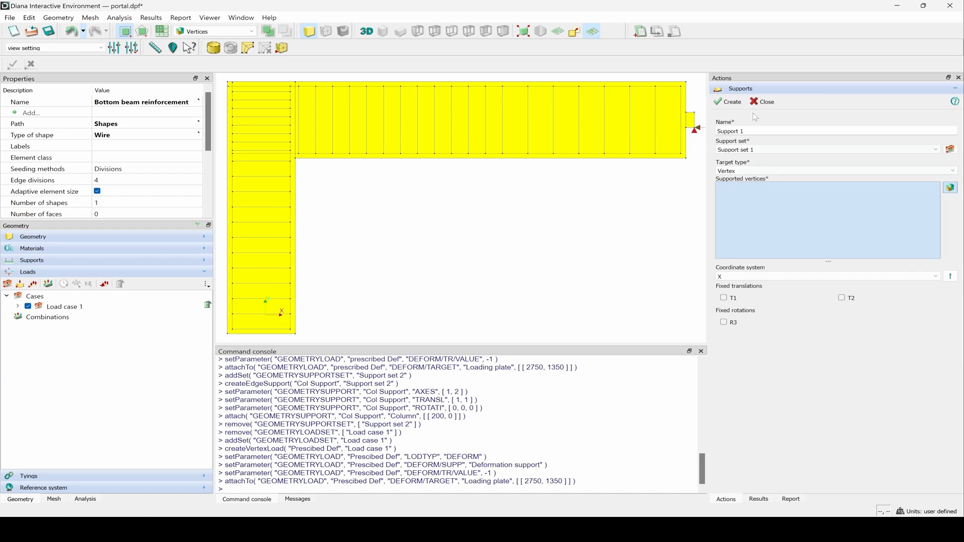
pyautogui.tripleClick(751, 129)
pyautogui.write('Col support')
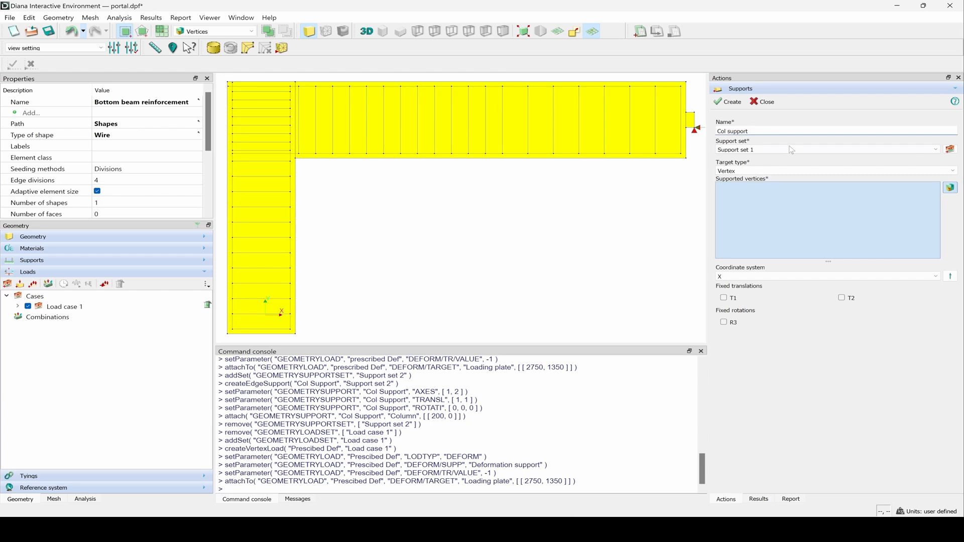
pyautogui.click(952, 151)
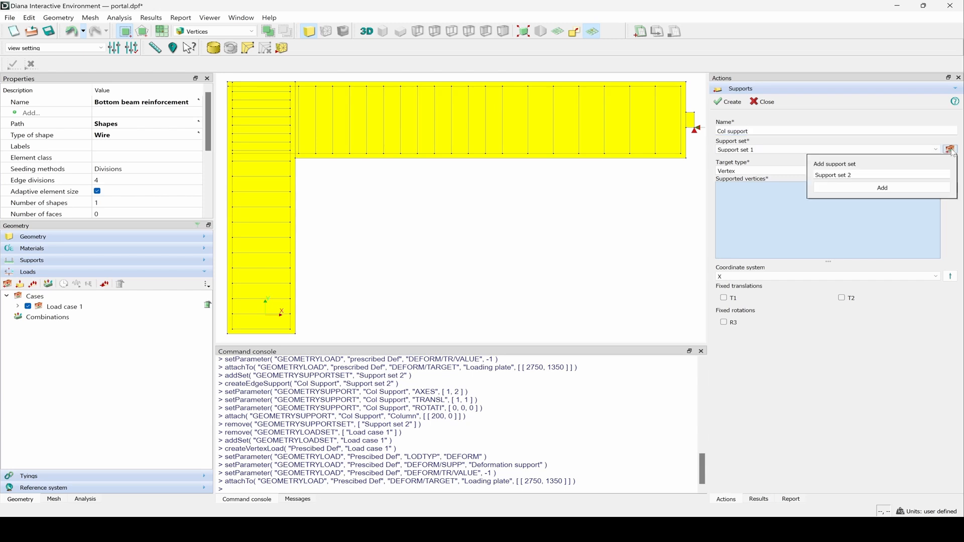
pyautogui.click(889, 192)
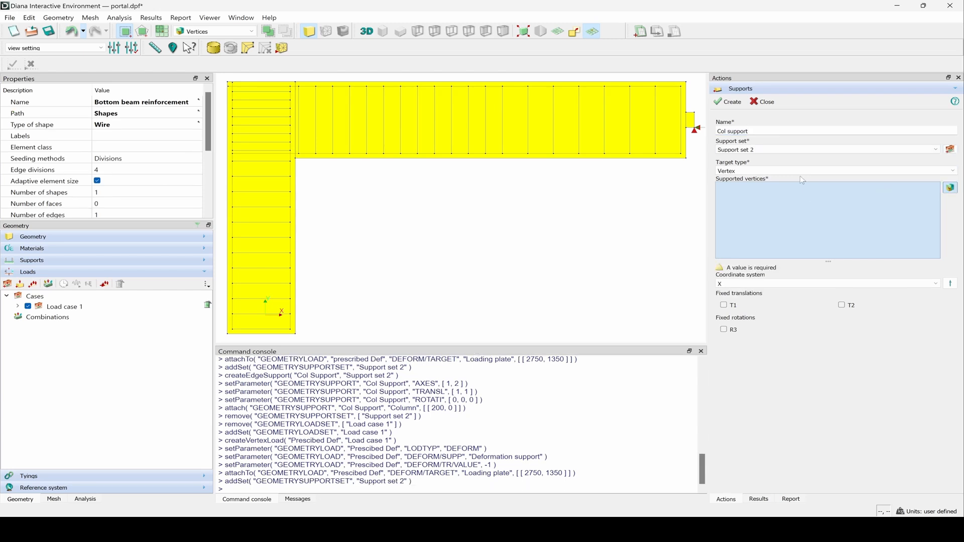
# Create the support as an edge support on the column's bottom edge, with translations T1 and T2 fixed
pyautogui.click(747, 172)
pyautogui.click(728, 193)
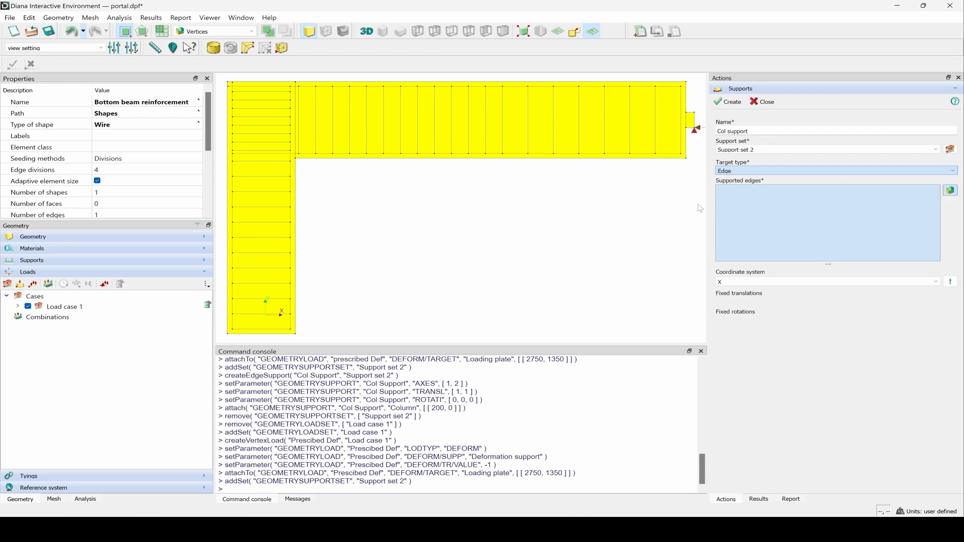
pyautogui.click(273, 335)
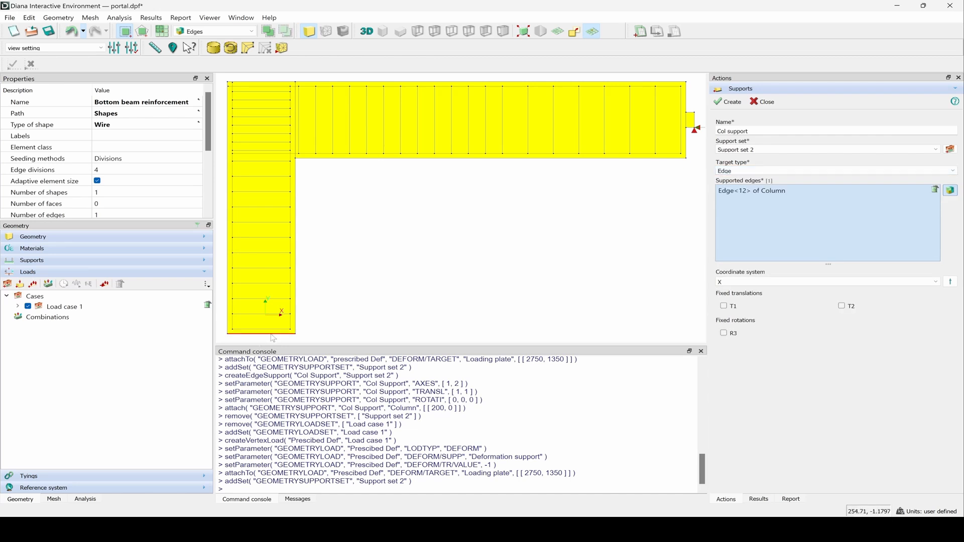
pyautogui.click(724, 306)
pyautogui.click(840, 306)
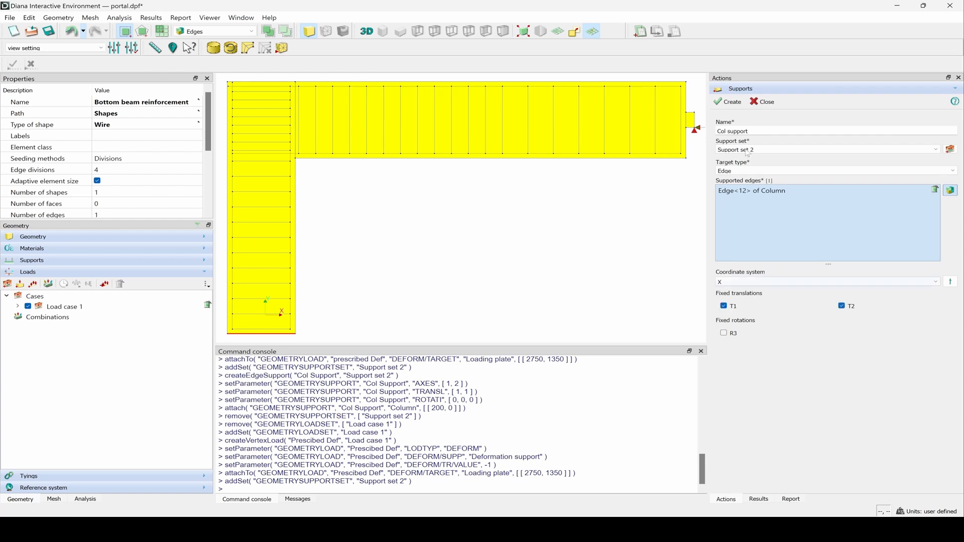
pyautogui.click(729, 102)
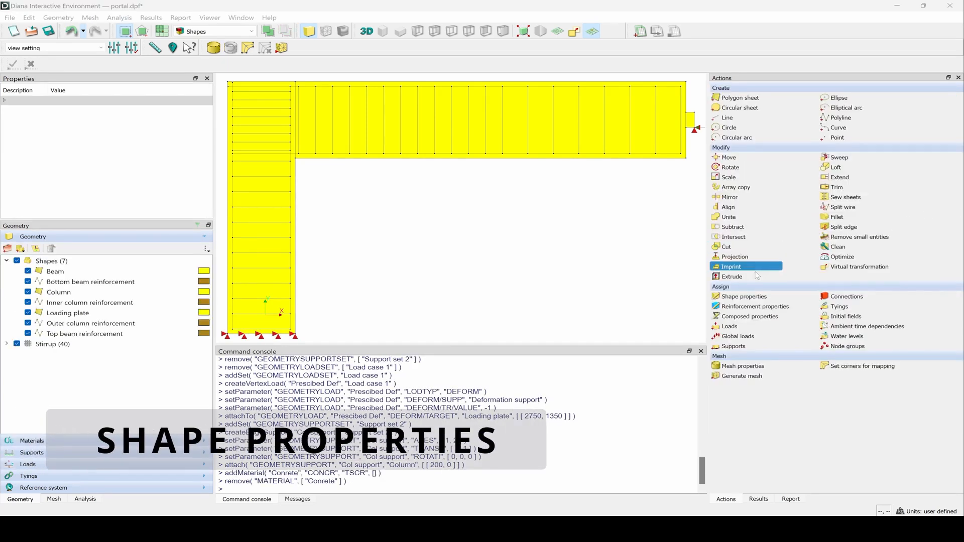
# Start assigning shape properties to the Column shape and set its element class to Regular Plane Stress
pyautogui.click(745, 297)
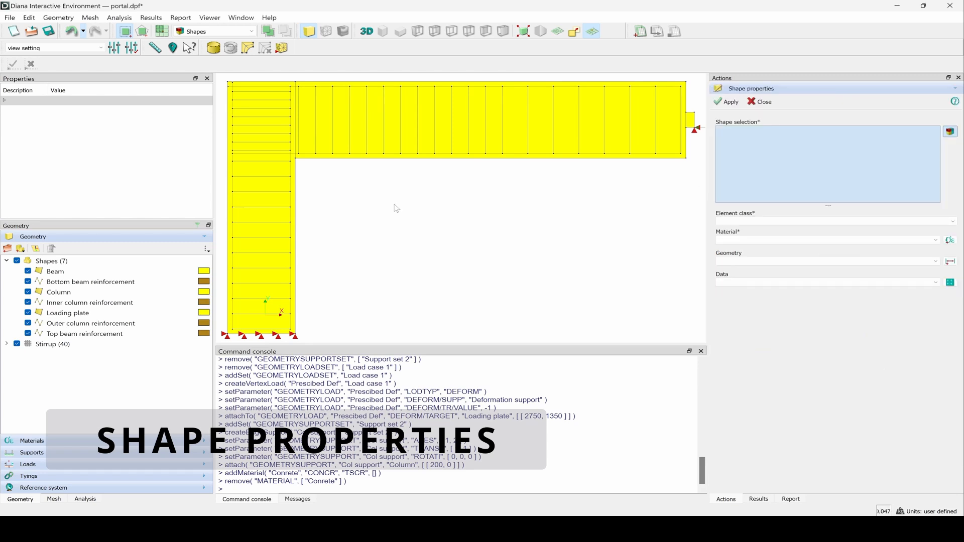
pyautogui.click(56, 291)
pyautogui.click(50, 293)
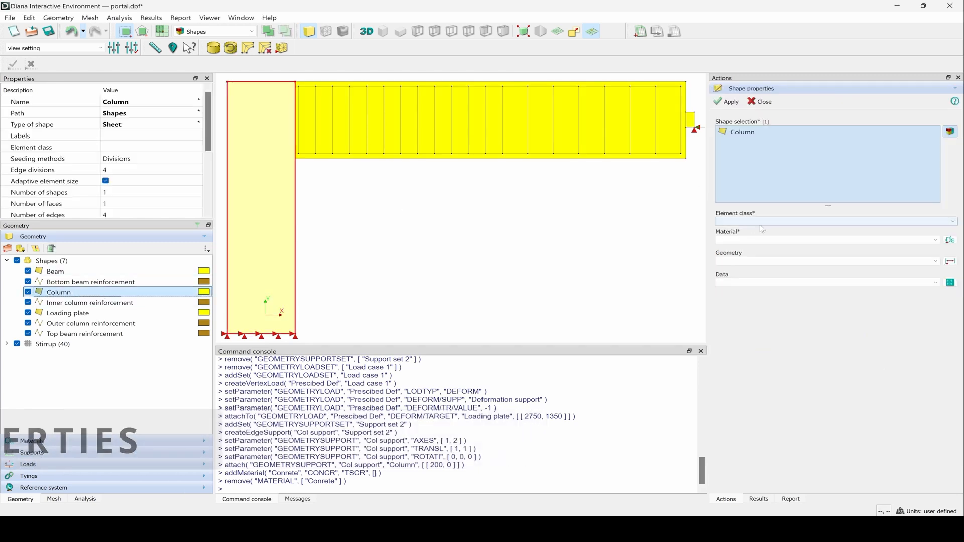
pyautogui.click(767, 222)
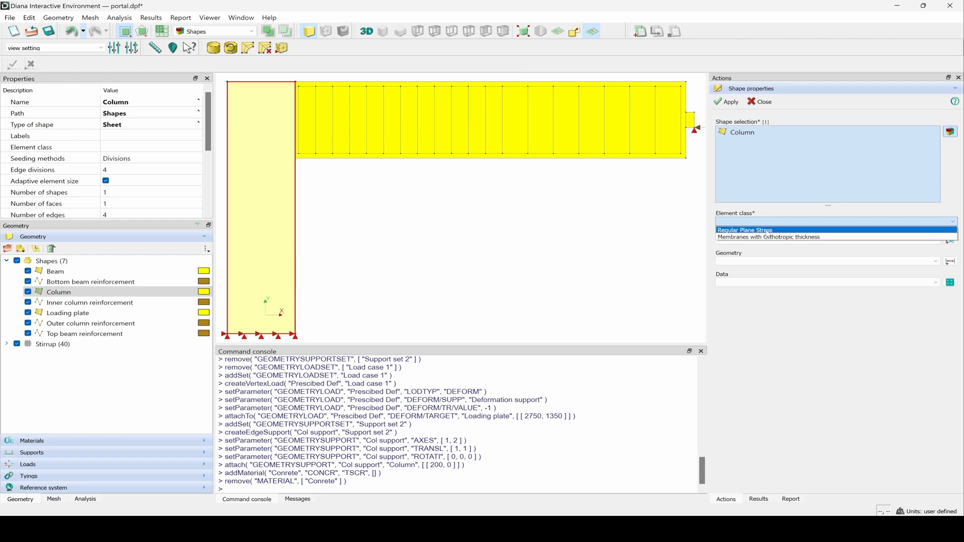
pyautogui.click(766, 232)
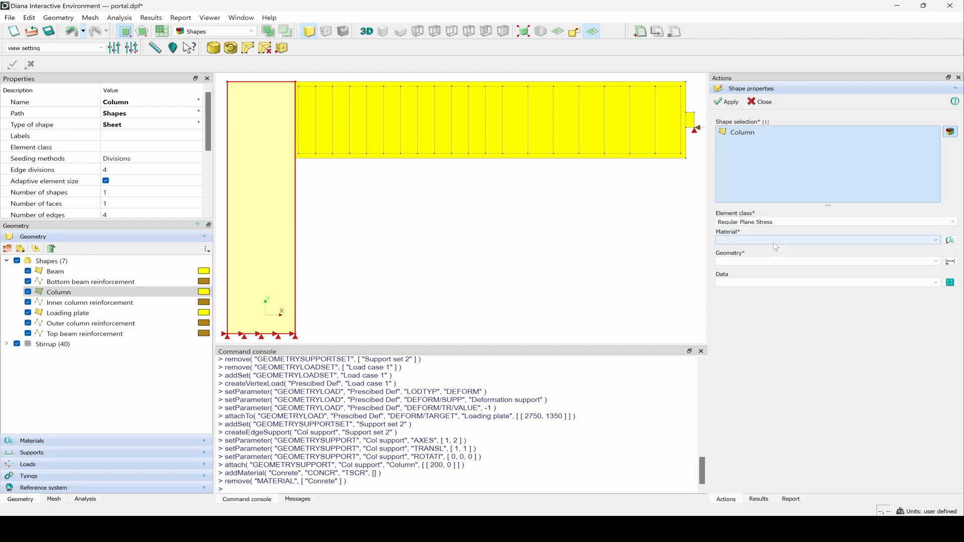
# Add a new material named Concrete with class Concrete and masonry and the Total strain based crack model
pyautogui.click(951, 241)
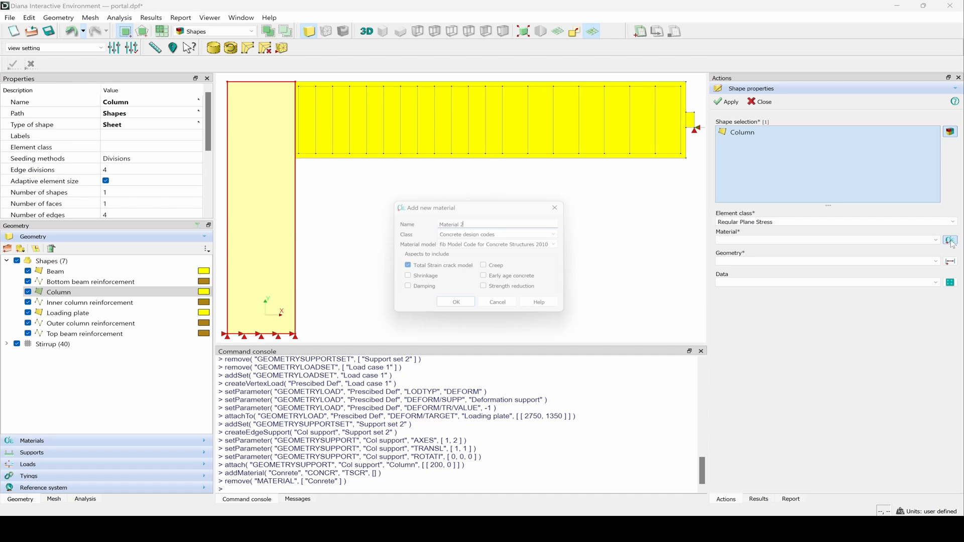
pyautogui.write('C')
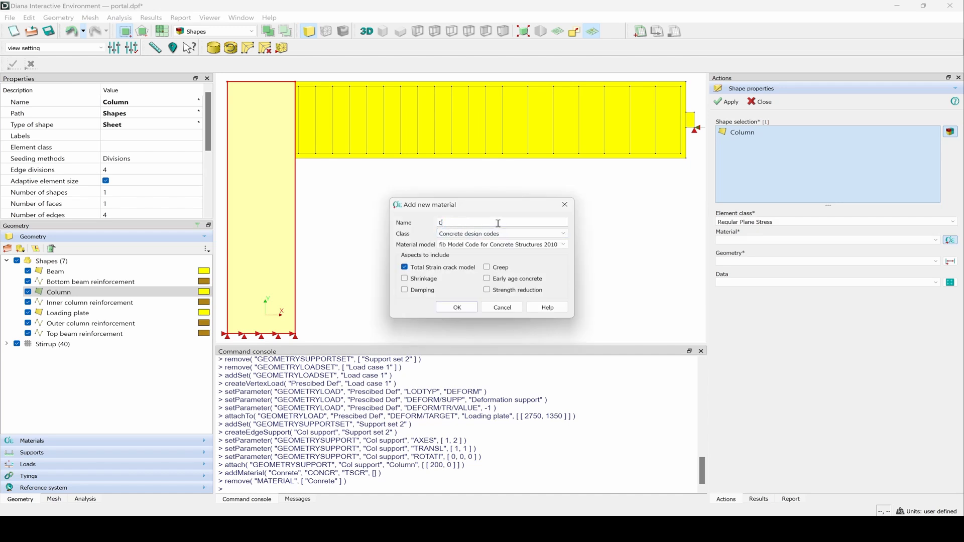
pyautogui.write('oncrete')
pyautogui.click(499, 234)
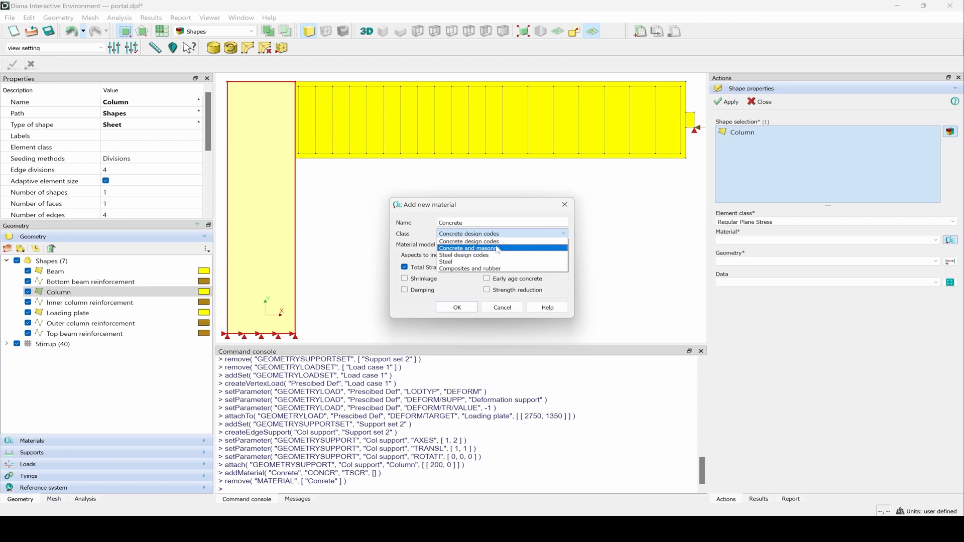
pyautogui.click(499, 248)
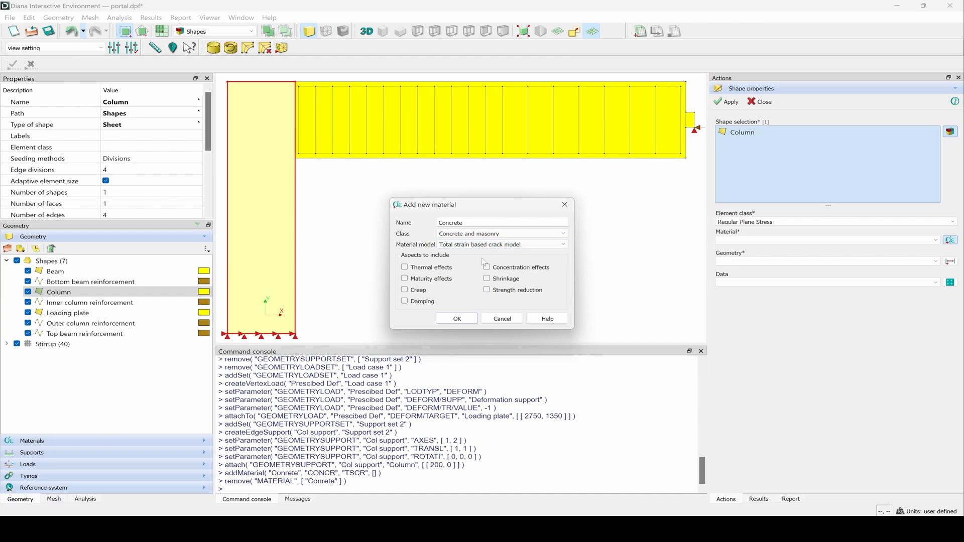
pyautogui.click(457, 319)
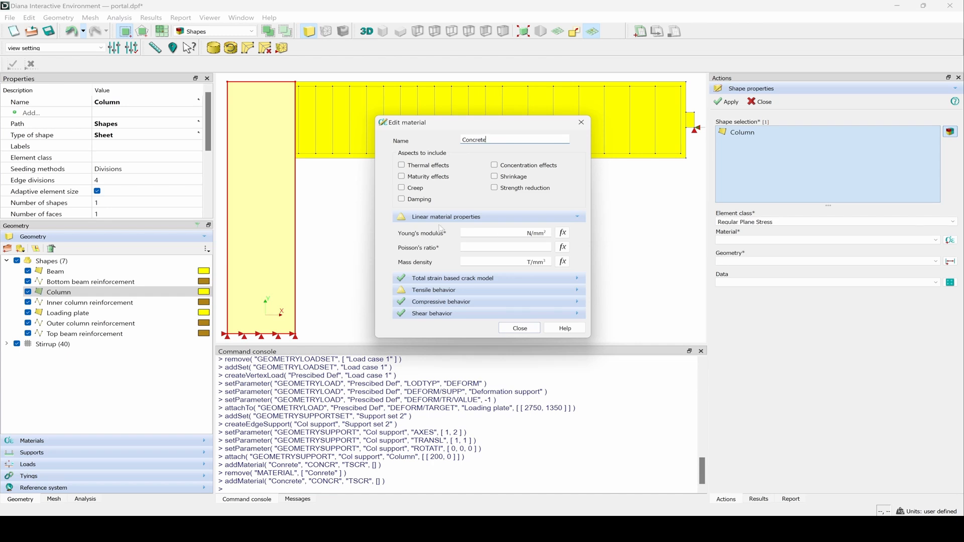
# Set the Concrete material's Young's modulus to 30000 N/mm² and its Poisson's ratio to 0.2
pyautogui.click(504, 234)
pyautogui.write('30000')
pyautogui.click(515, 246)
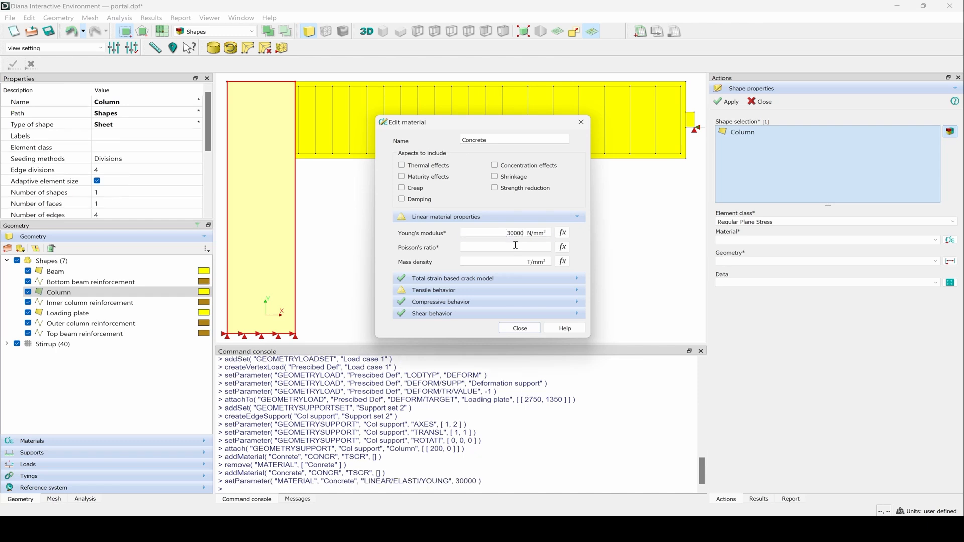
pyautogui.write('0.2')
# Set the crack orientation of the Concrete material's total strain based crack model to Rotating
pyautogui.click(500, 280)
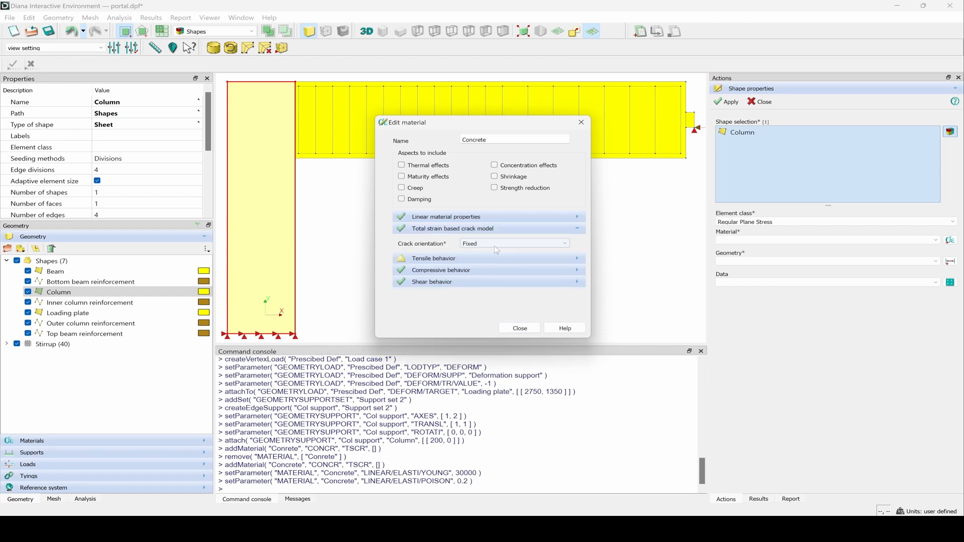
pyautogui.click(498, 247)
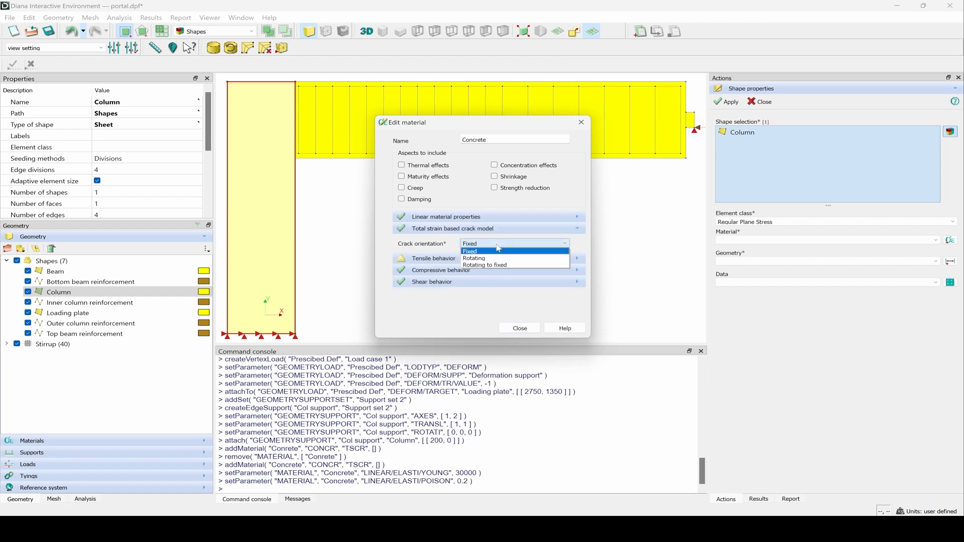
pyautogui.click(497, 259)
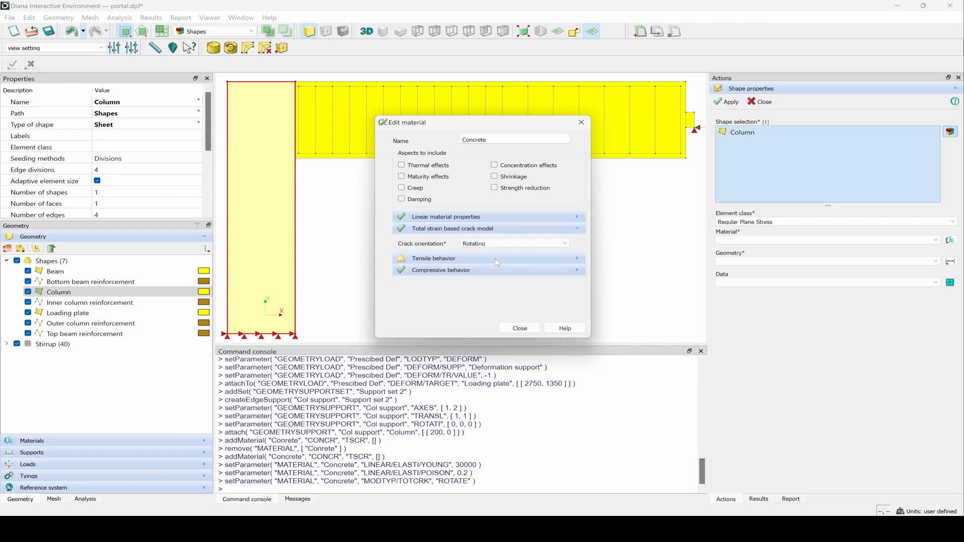
# Define the Concrete's tensile behavior with a Hordijk curve, tensile strength 2.6464 N/mm² and Mode-I tensile fracture energy 0.137863 N/mm
pyautogui.click(498, 259)
pyautogui.click(502, 257)
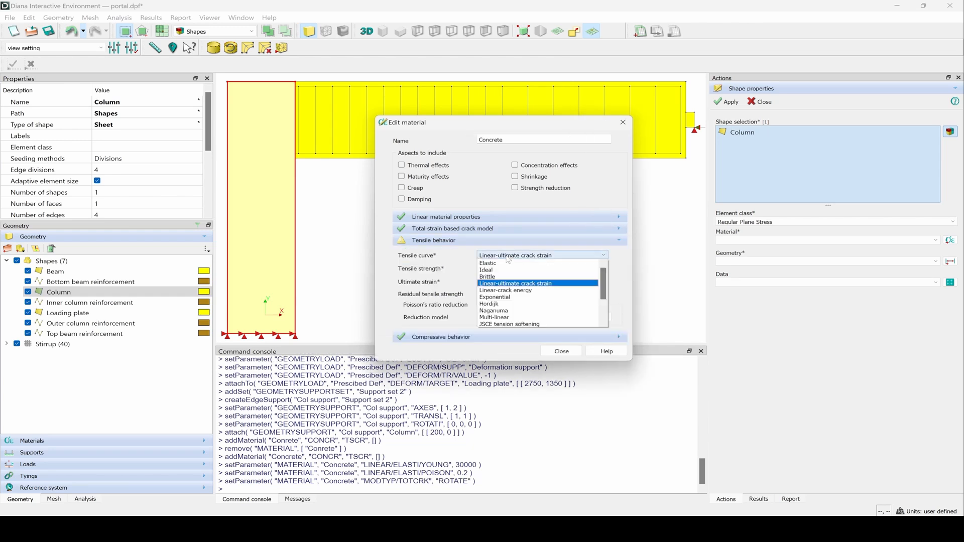
pyautogui.click(512, 305)
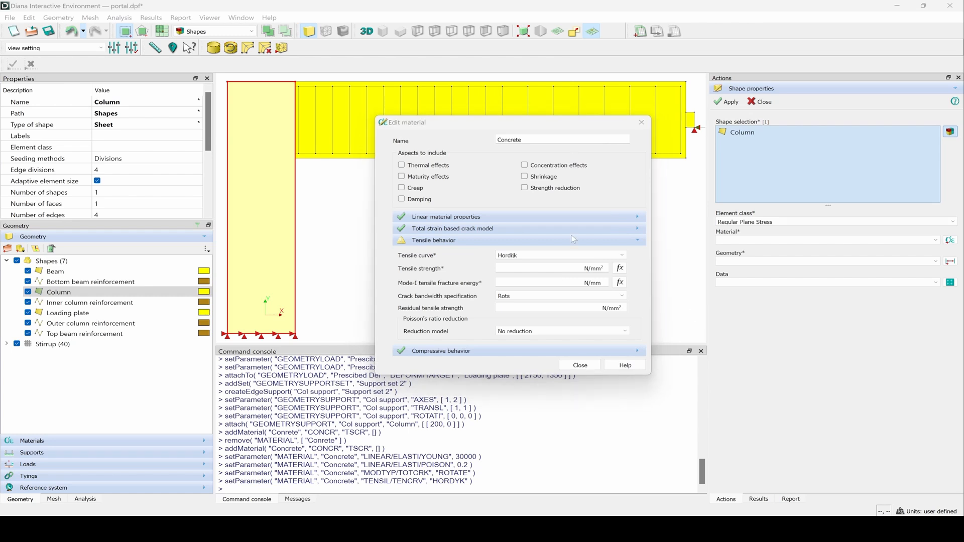
pyautogui.click(576, 269)
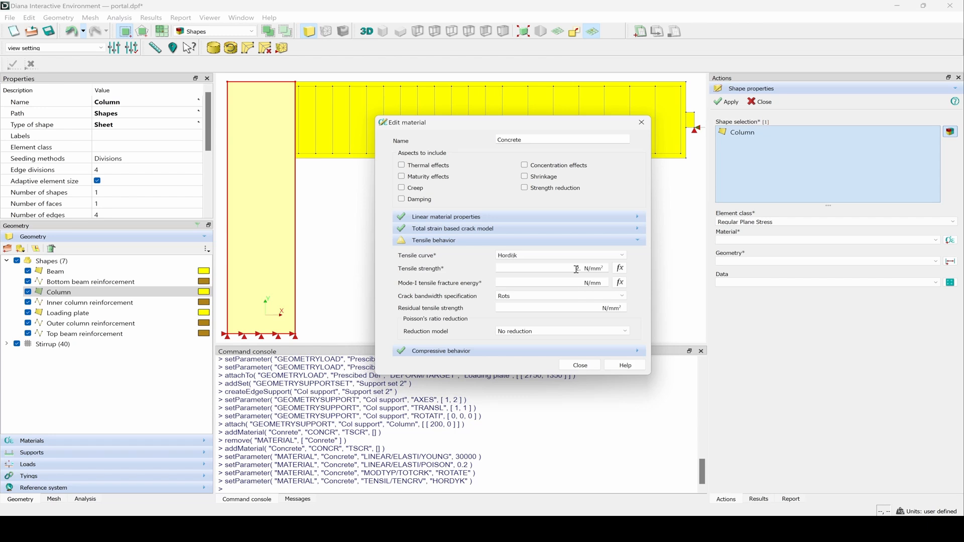
pyautogui.write('2.64644')
pyautogui.click(572, 284)
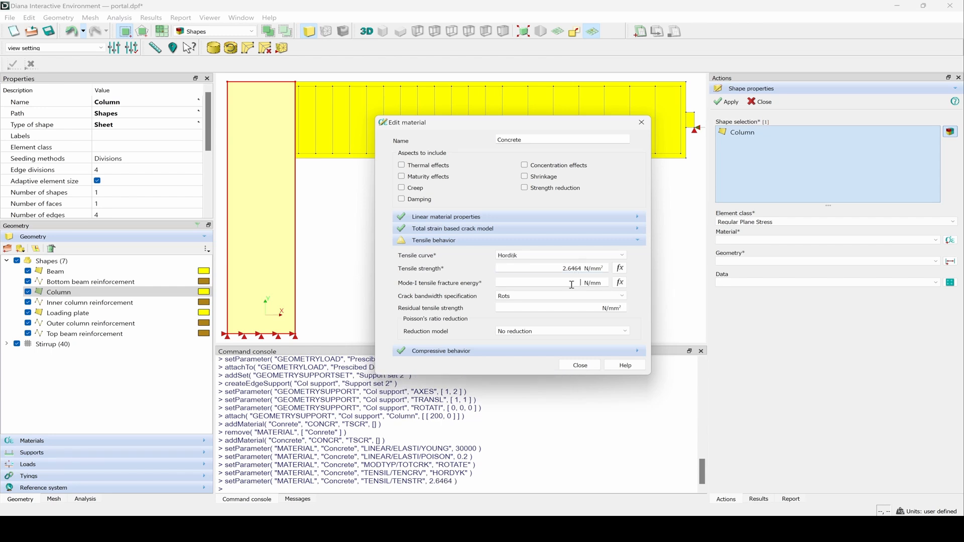
pyautogui.write('0.137863')
# Set the Concrete's crack bandwidth specification to Govindjee and its Poisson's ratio reduction model to Damage based
pyautogui.click(534, 297)
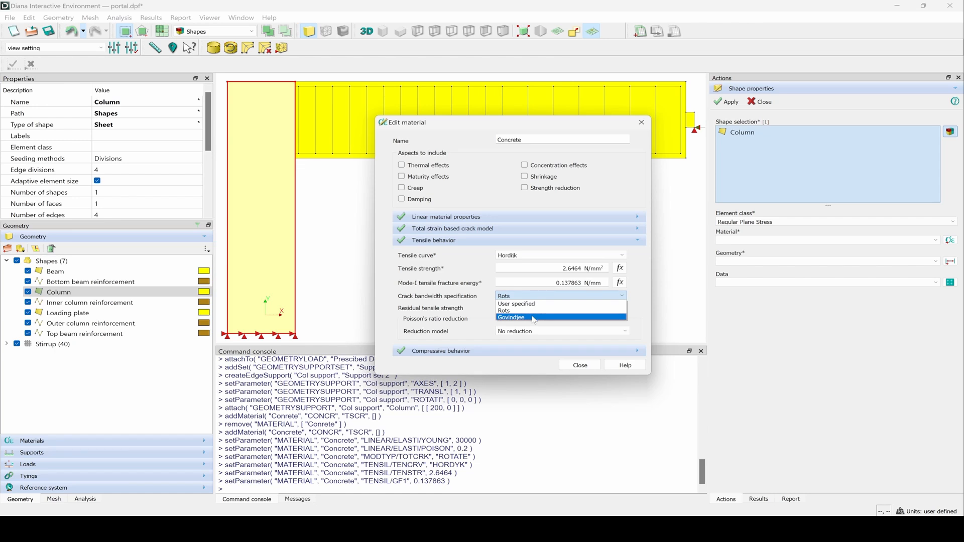
pyautogui.click(534, 318)
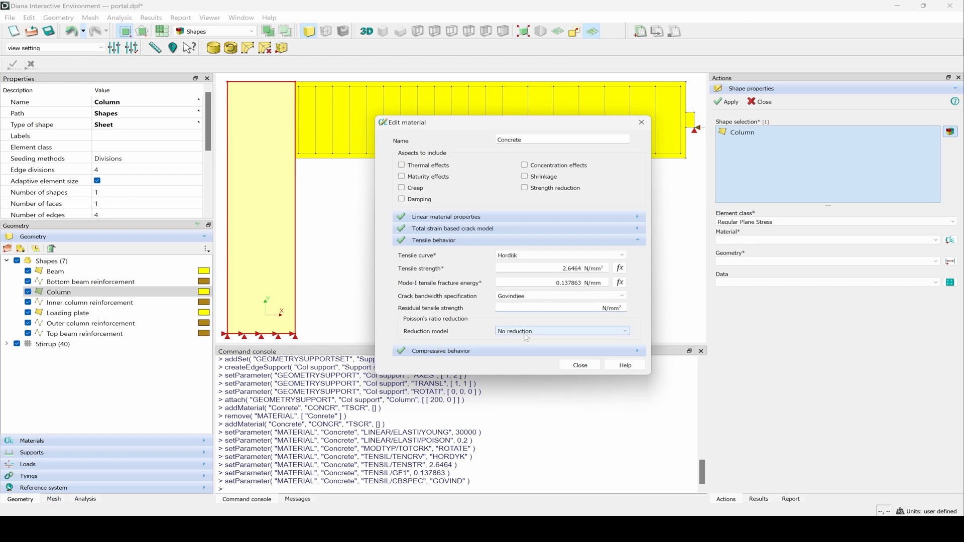
pyautogui.click(541, 333)
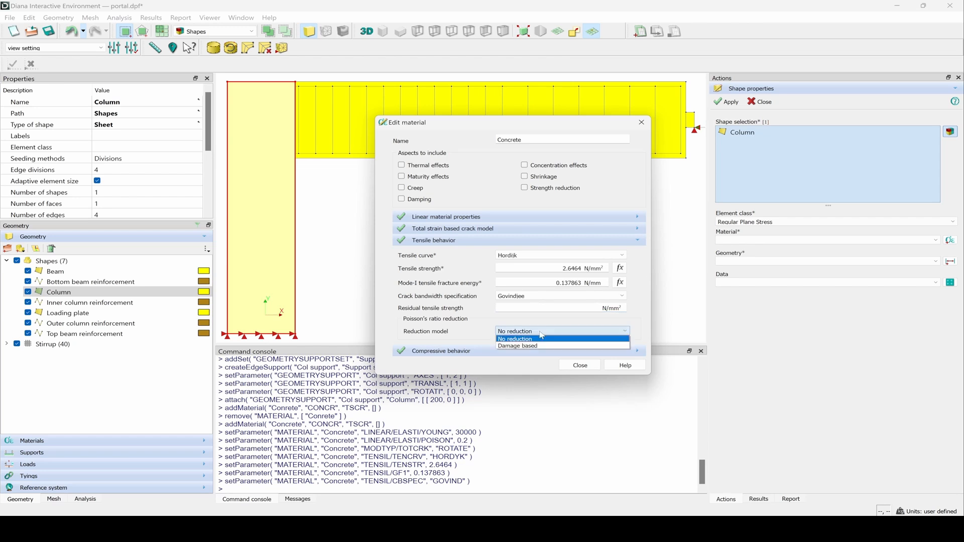
pyautogui.click(541, 345)
# Define the Concrete's compressive behavior with an Ideal compression curve and a compressive strength of 34.2 N/mm²
pyautogui.click(529, 351)
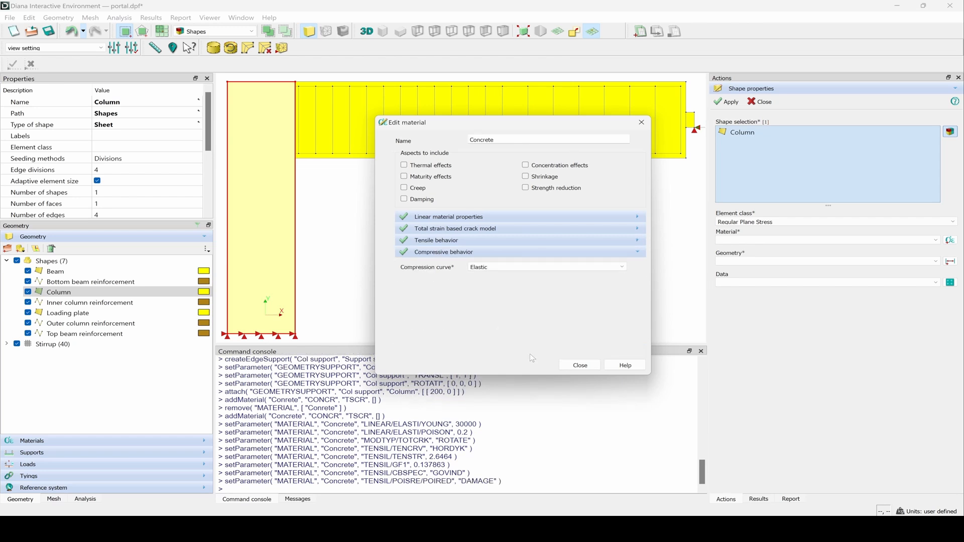
pyautogui.click(501, 267)
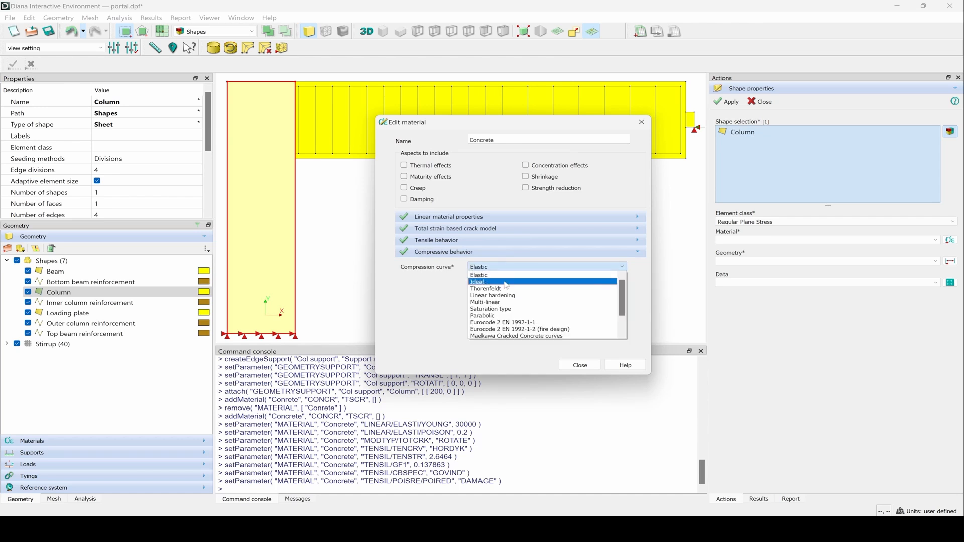
pyautogui.click(506, 282)
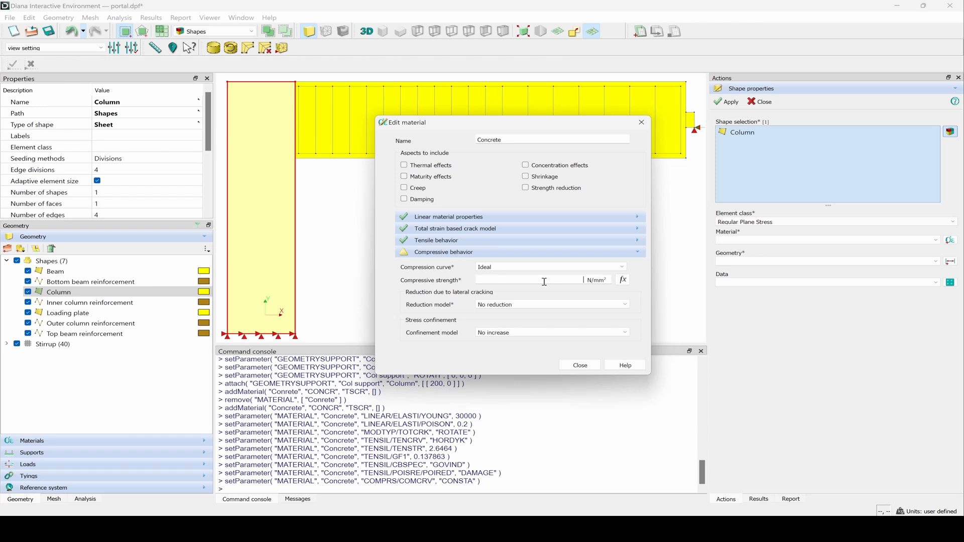
pyautogui.write('34.2')
# Set the Concrete's lateral cracking reduction to Vecchio and Collins 1993 with a lower bound of 0.4, and finish editing the material
pyautogui.click(529, 304)
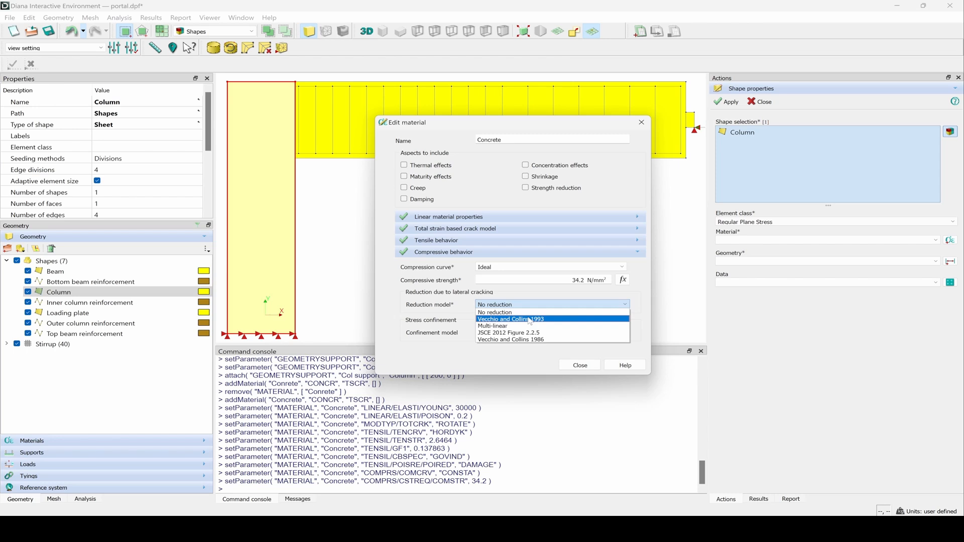
pyautogui.click(530, 319)
pyautogui.click(583, 318)
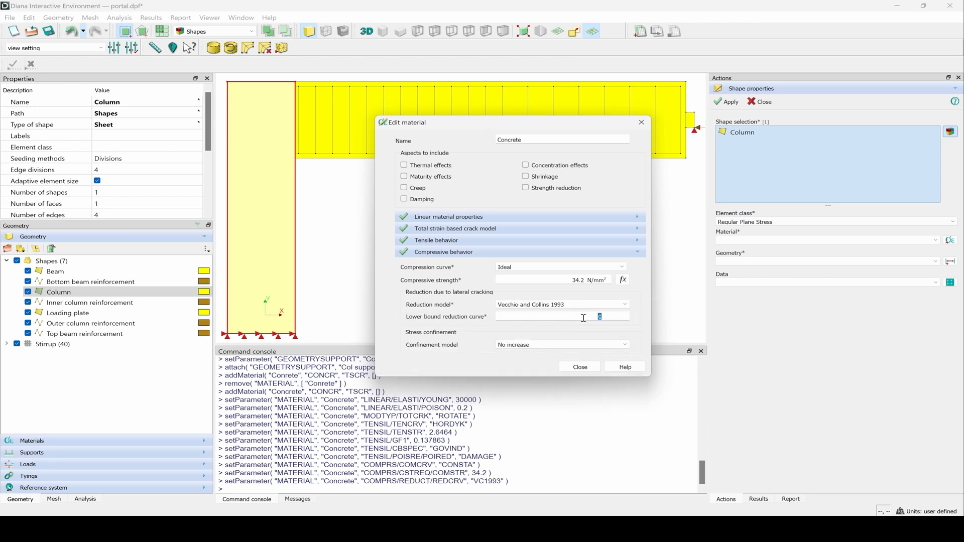
pyautogui.write('0.4')
pyautogui.click(581, 368)
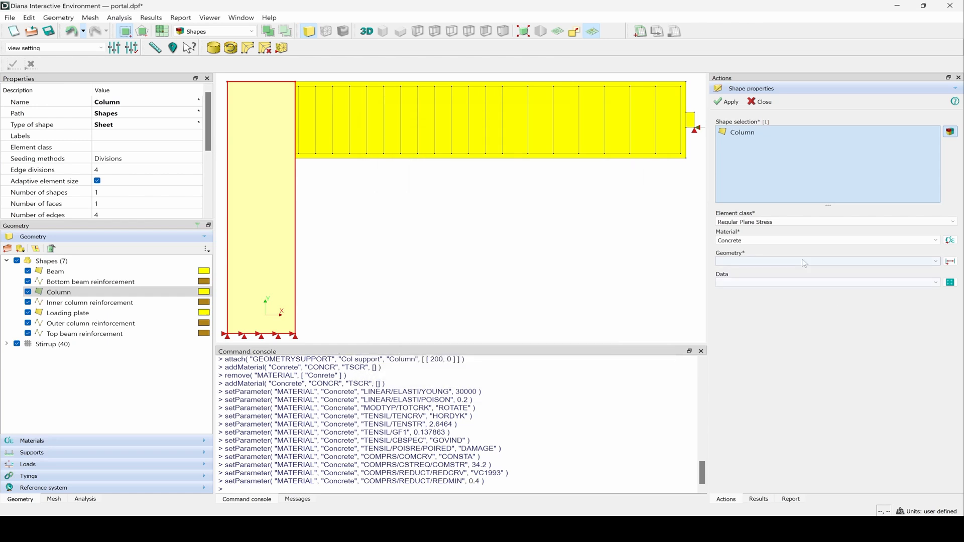
# Create an element geometry named Column with a thickness of 300 mm and apply the shape properties to the Column shape
pyautogui.click(950, 262)
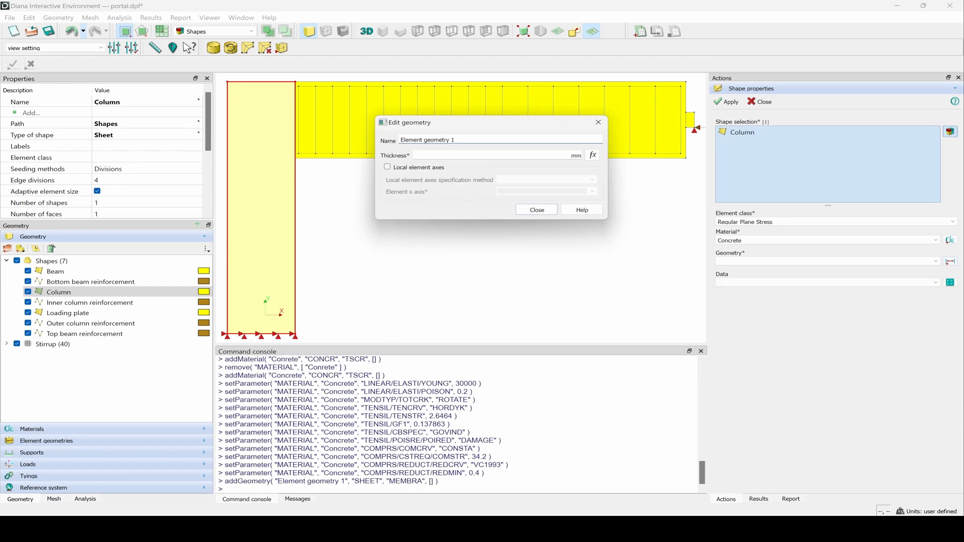
pyautogui.click(472, 138)
pyautogui.tripleClick(472, 139)
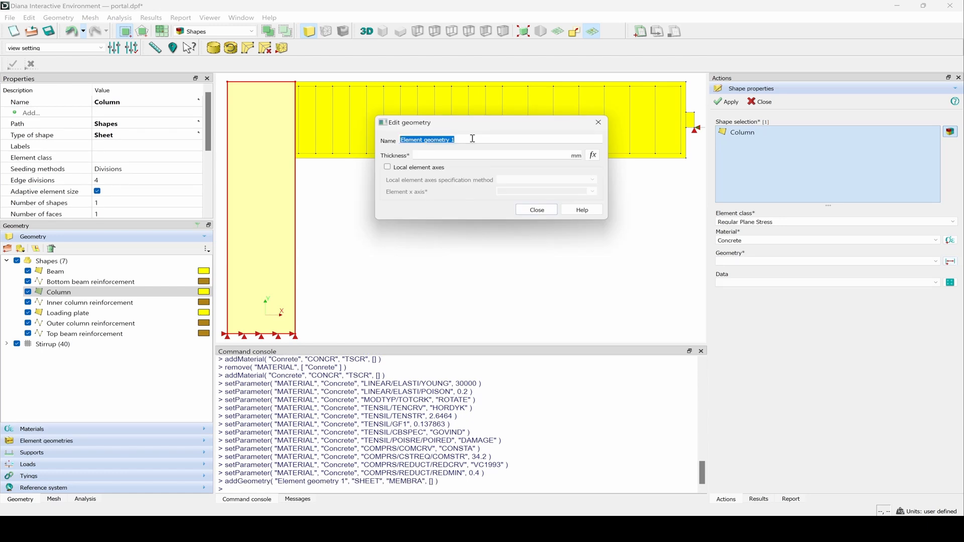
pyautogui.write('Column')
pyautogui.click(527, 156)
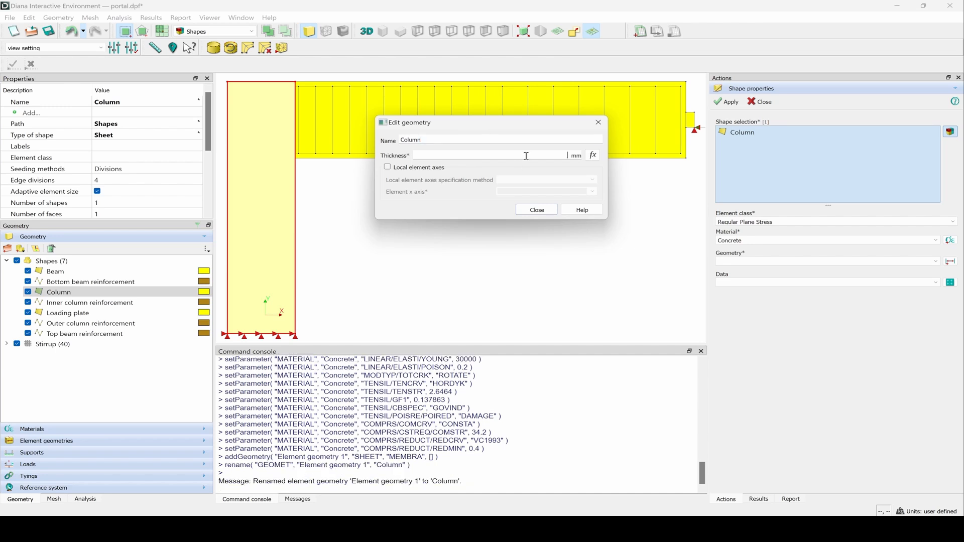
pyautogui.write('300')
pyautogui.click(537, 210)
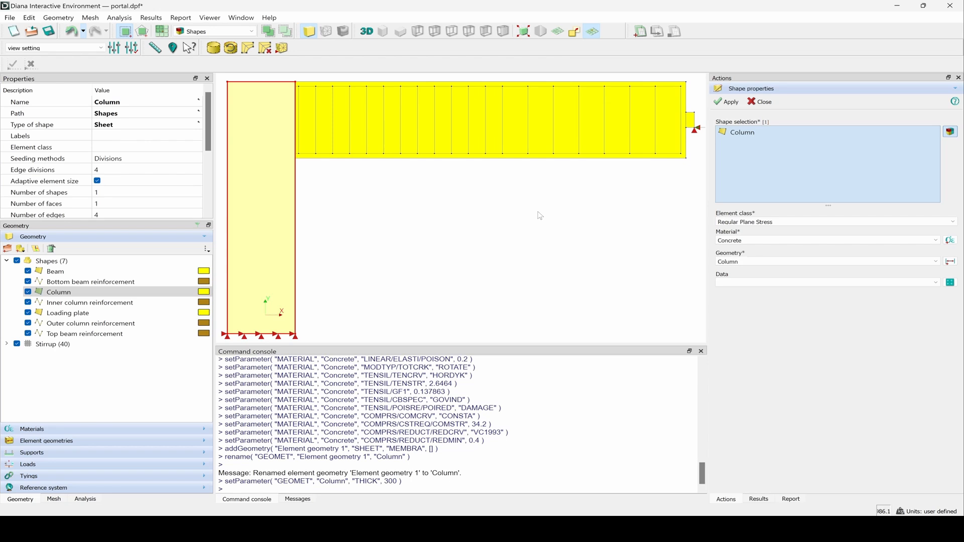
pyautogui.click(725, 103)
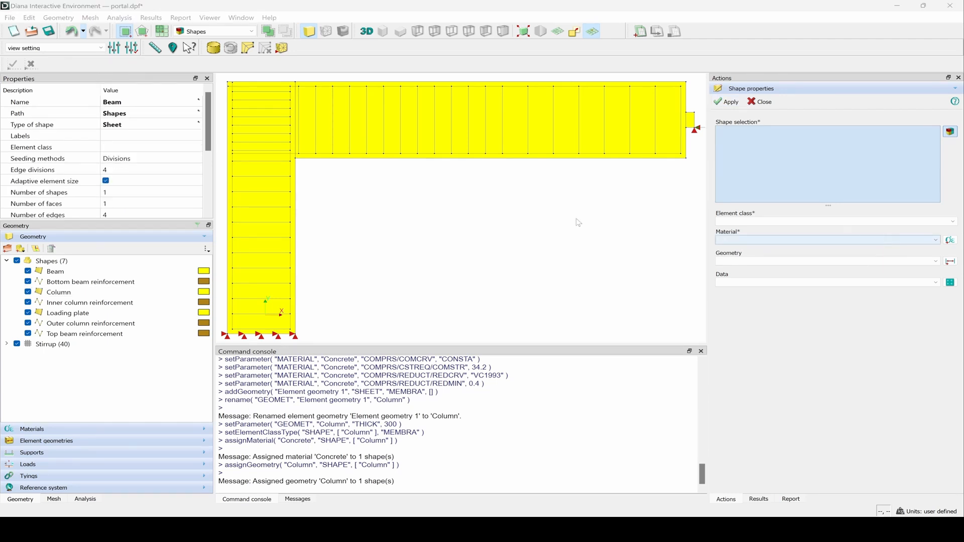
# Select the Beam shape for property assignment, with element class Regular Plane Stress and material Concrete
pyautogui.click(46, 273)
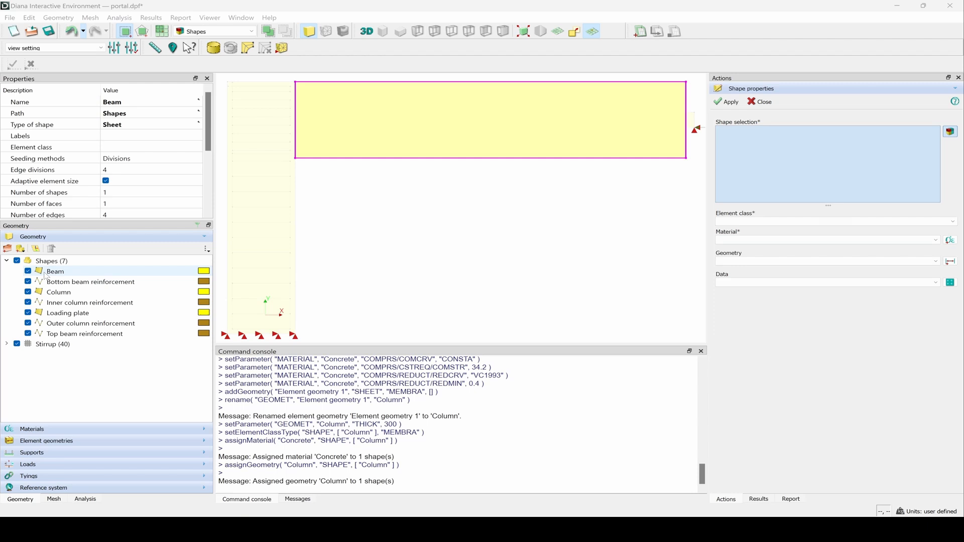
pyautogui.click(112, 276)
pyautogui.click(782, 225)
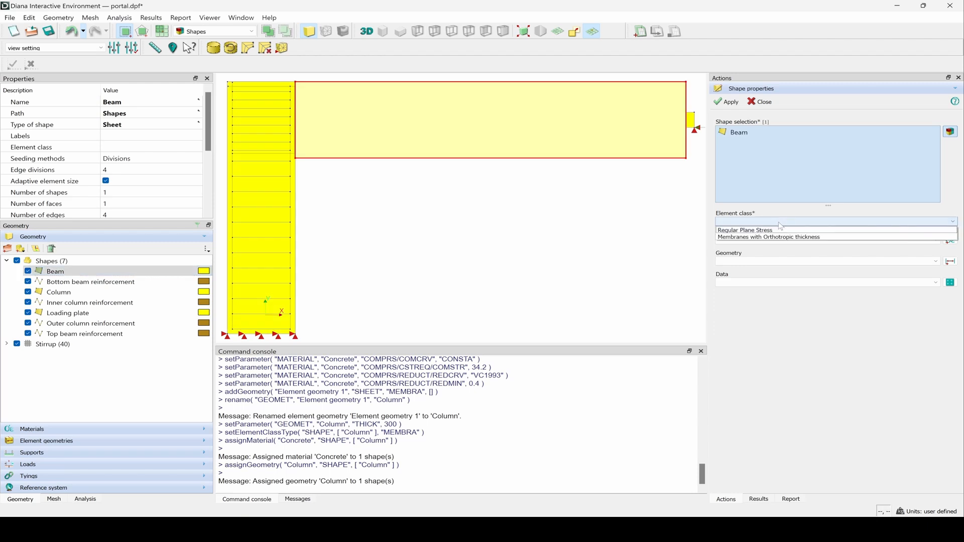
pyautogui.click(778, 228)
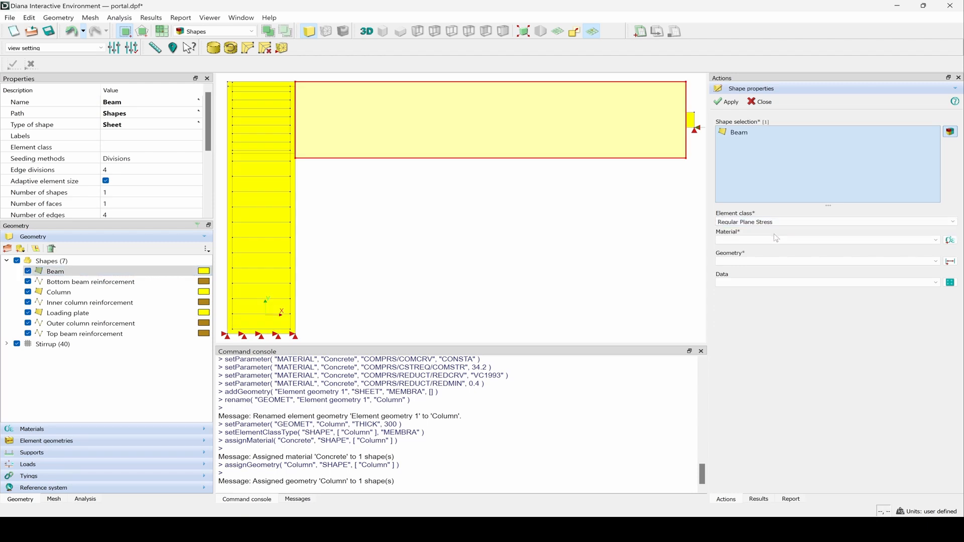
pyautogui.click(775, 242)
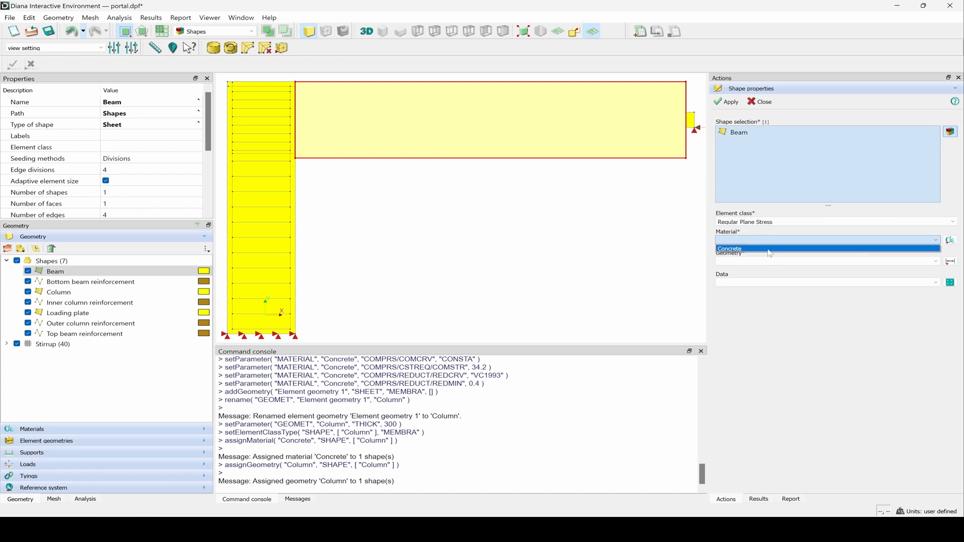
pyautogui.click(770, 250)
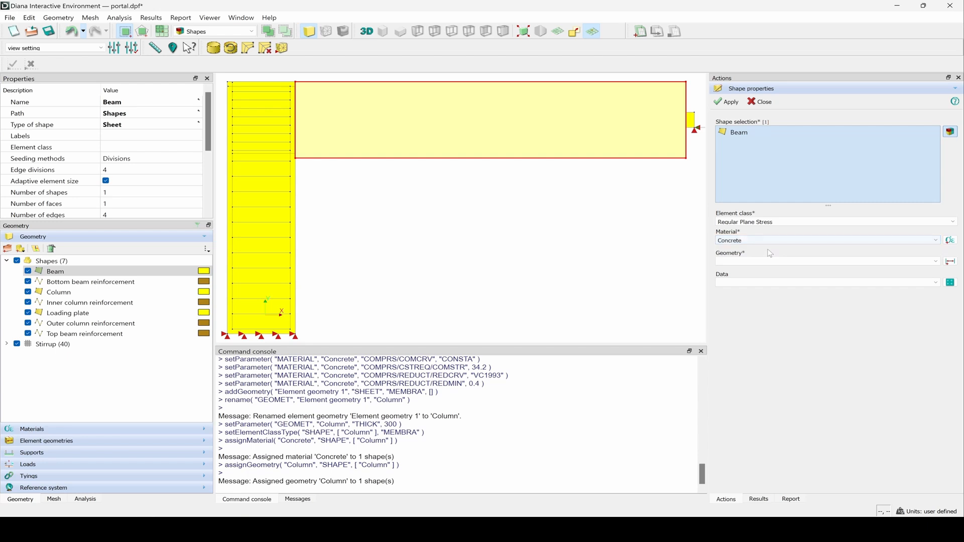
# Create an element geometry named Beam with a thickness of 200 mm and apply the shape properties to the Beam shape
pyautogui.click(951, 262)
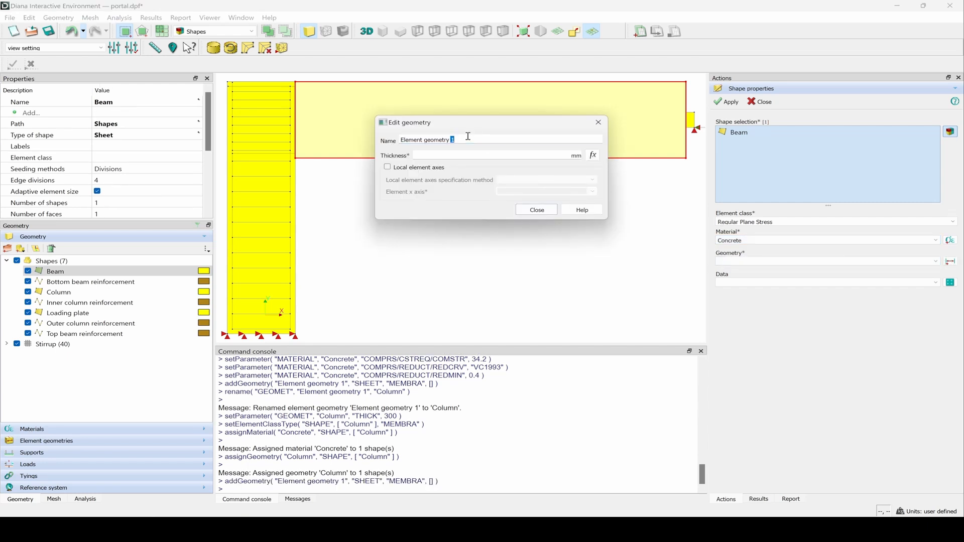
pyautogui.tripleClick(468, 137)
pyautogui.write('Beam')
pyautogui.click(489, 153)
pyautogui.write('200')
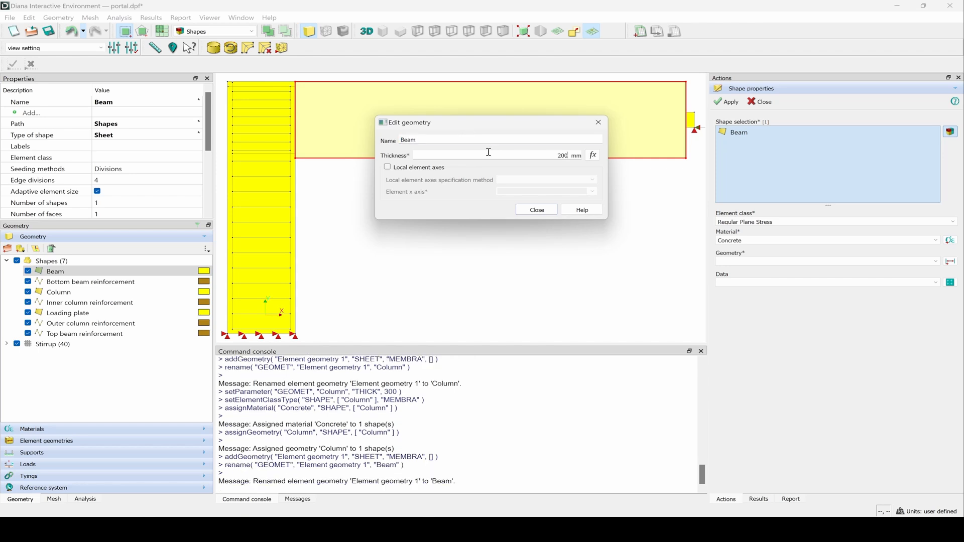
pyautogui.click(533, 211)
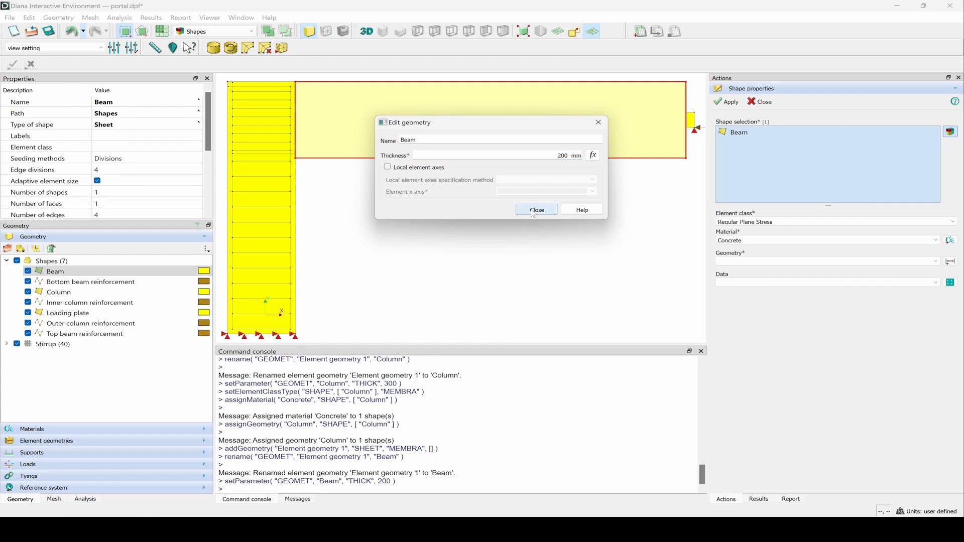
pyautogui.click(736, 103)
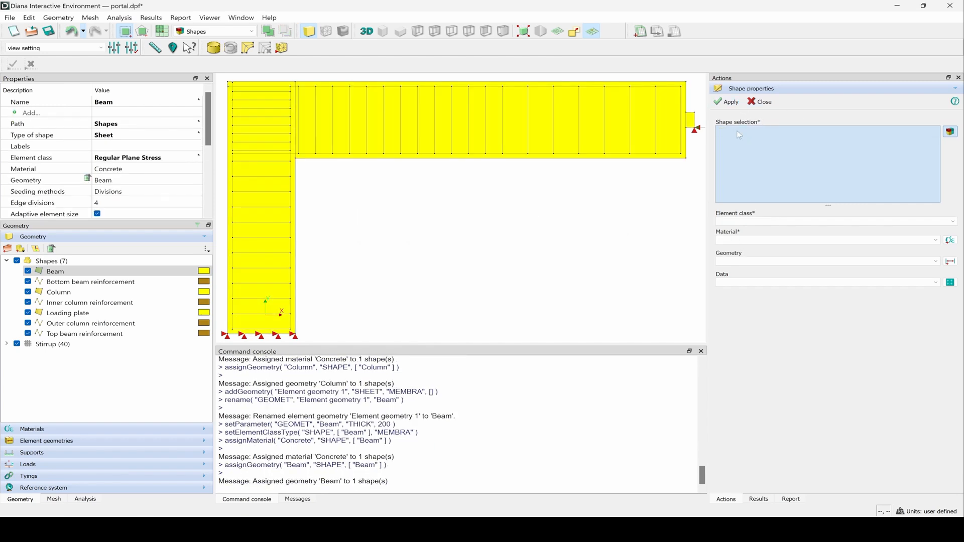
# Select the Loading plate shape for property assignment and set its element class to Regular Plane Stress
pyautogui.click(134, 272)
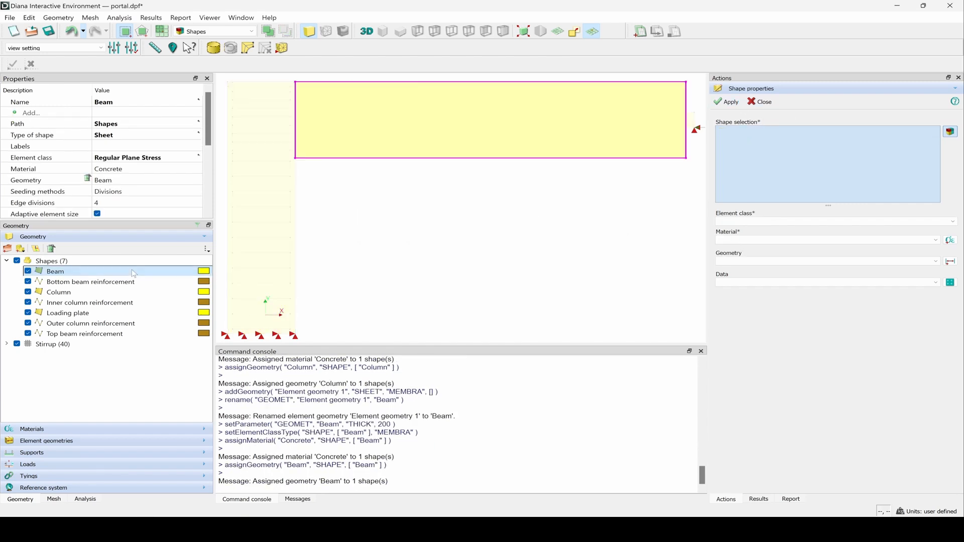
pyautogui.click(55, 315)
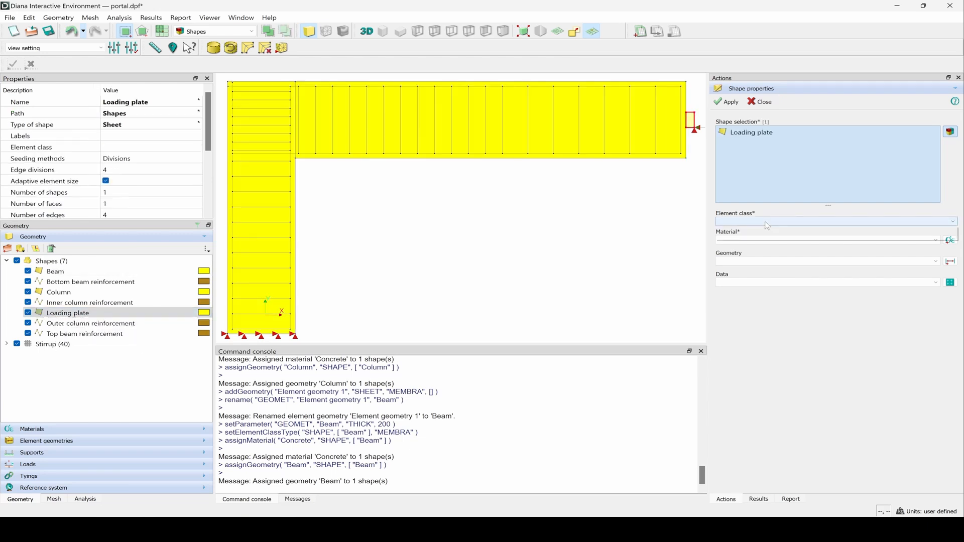
pyautogui.click(767, 226)
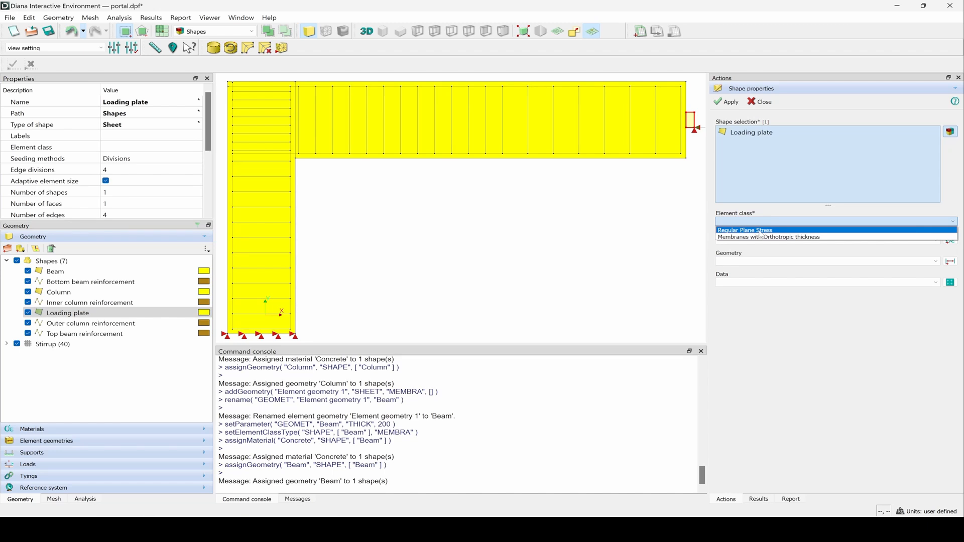
pyautogui.click(759, 231)
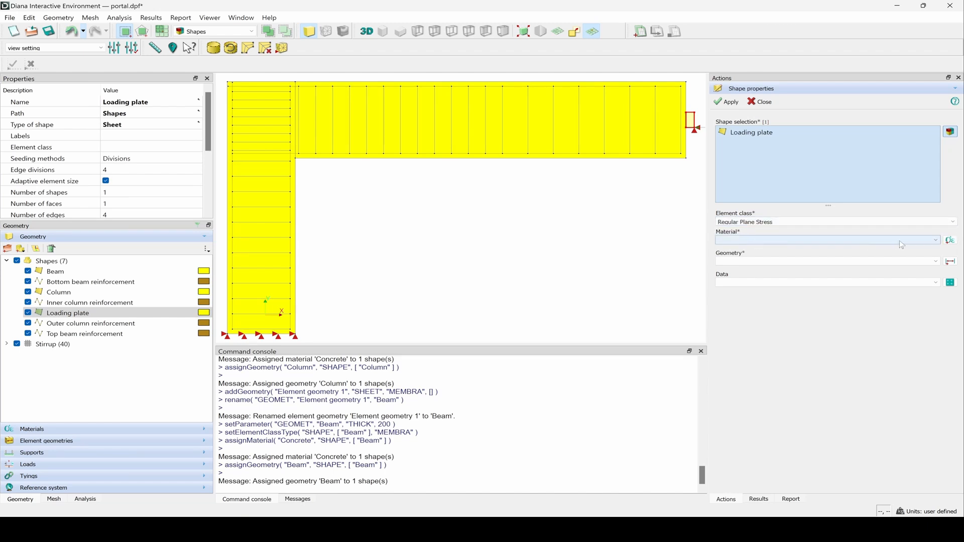
# Create a material named Loading pl for the plate with class Steel and material model Linear elastic isotropic
pyautogui.click(952, 241)
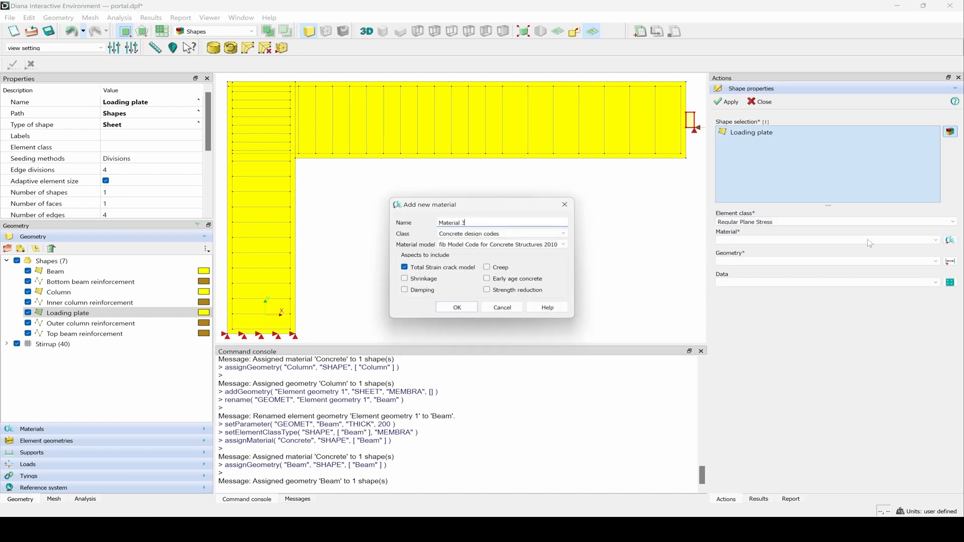
pyautogui.tripleClick(504, 226)
pyautogui.write('Loading pl')
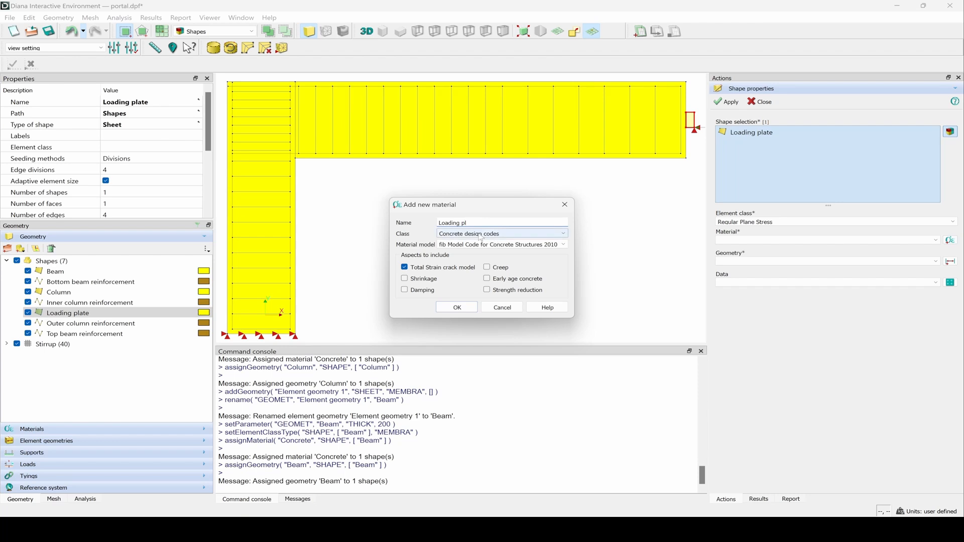
pyautogui.click(497, 235)
pyautogui.click(466, 262)
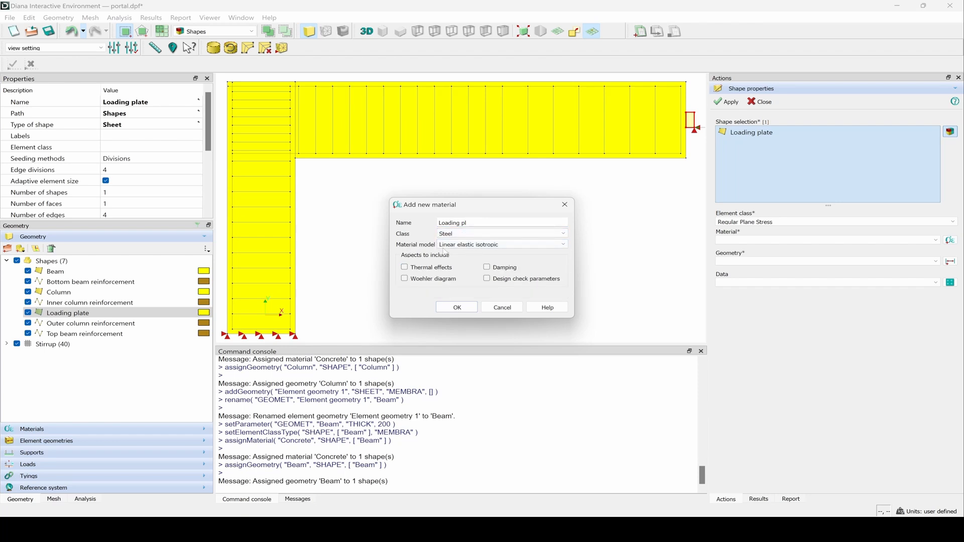
pyautogui.click(457, 307)
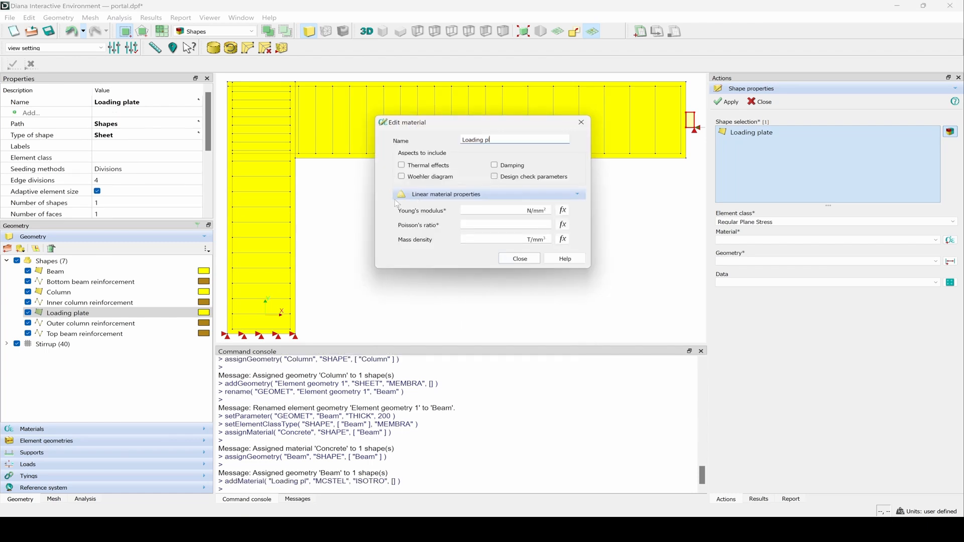
# Set the Loading pl material's Young's modulus to 200000 N/mm² and Poisson's ratio to 0, and finish editing it
pyautogui.click(476, 210)
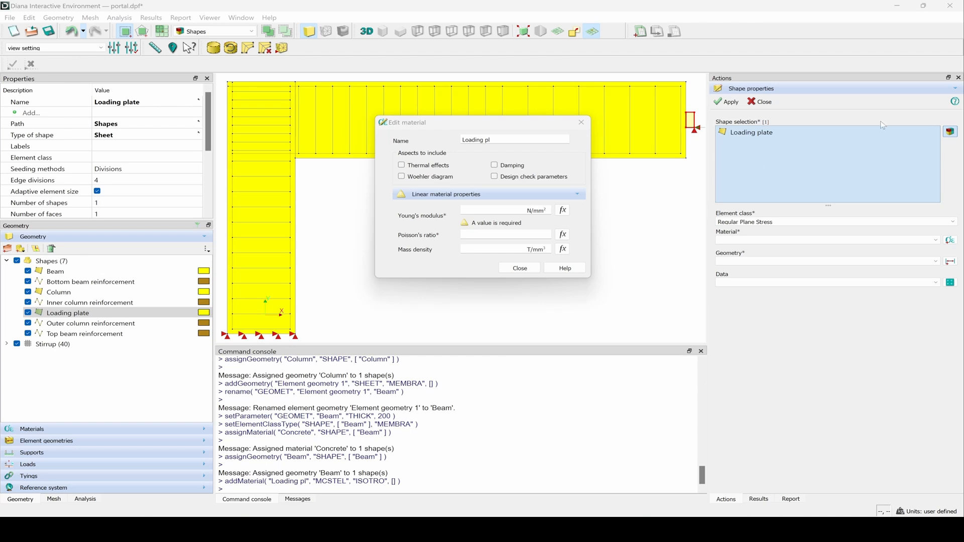
pyautogui.click(495, 211)
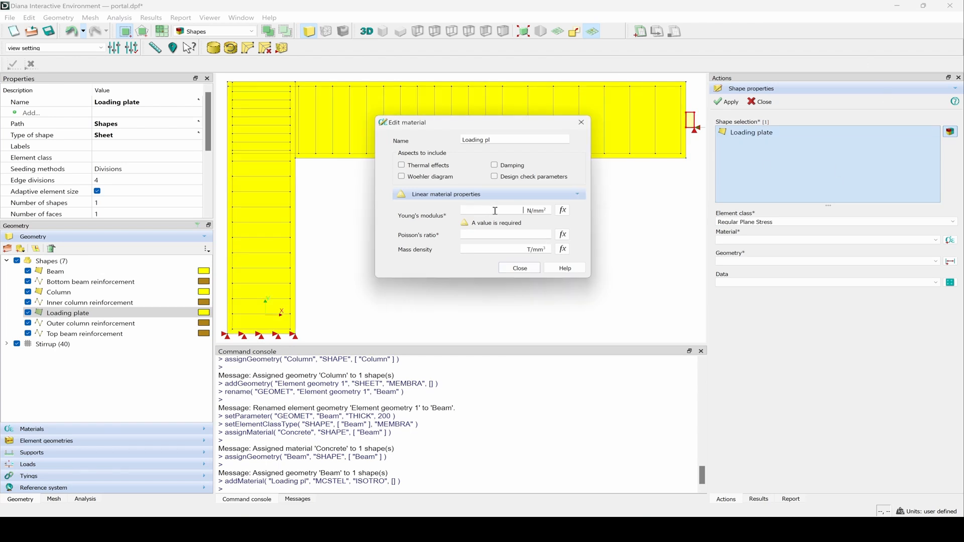
pyautogui.write('200000')
pyautogui.click(497, 232)
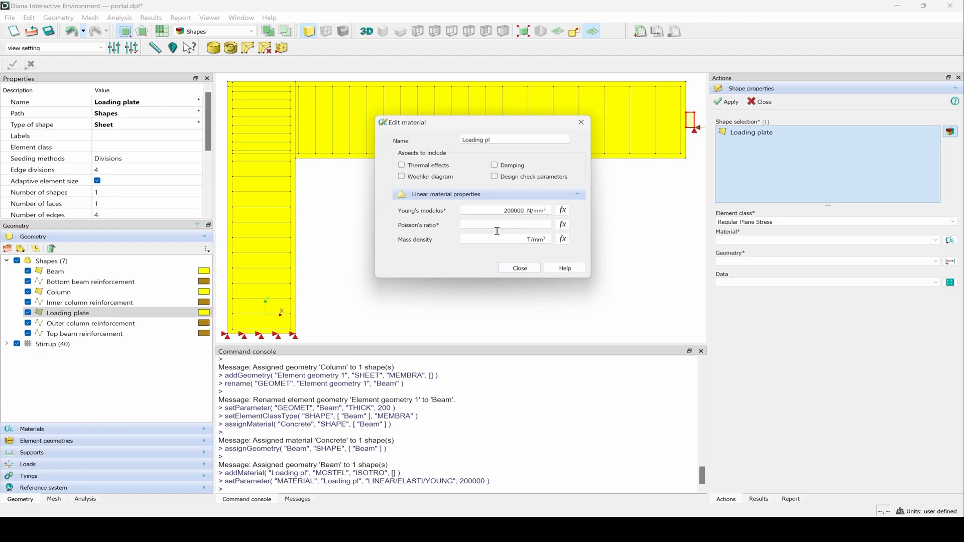
pyautogui.write('0')
pyautogui.click(520, 268)
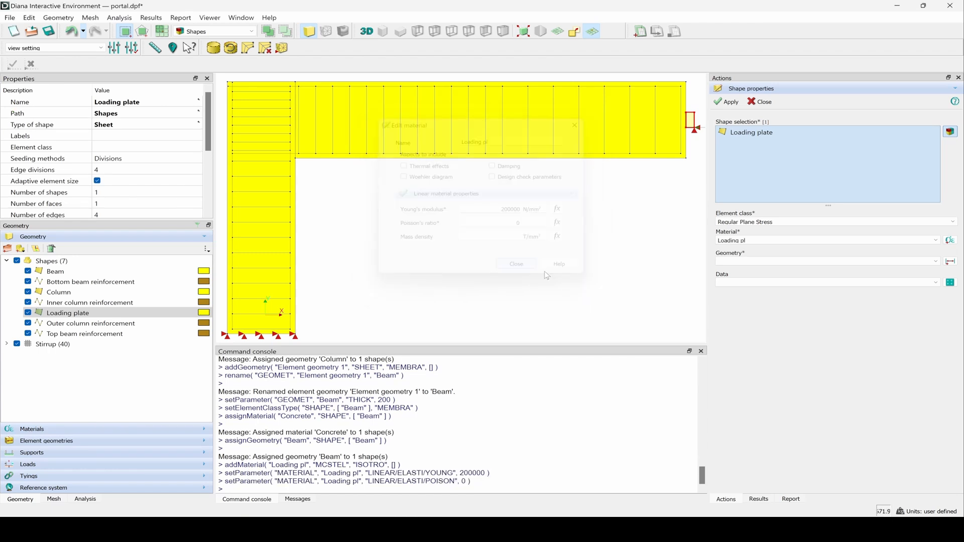
# Assign the existing Beam element geometry to the Loading plate and apply the shape properties
pyautogui.click(938, 265)
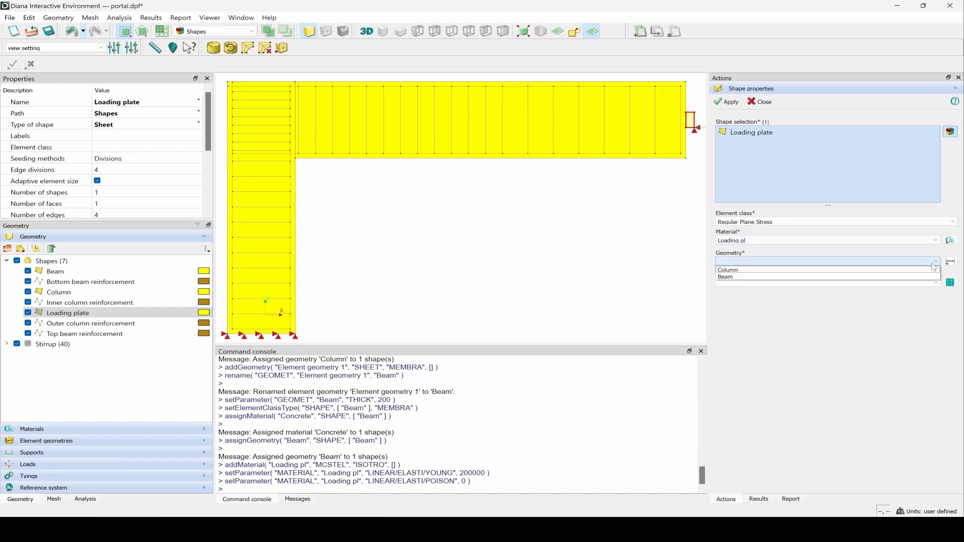
pyautogui.click(821, 278)
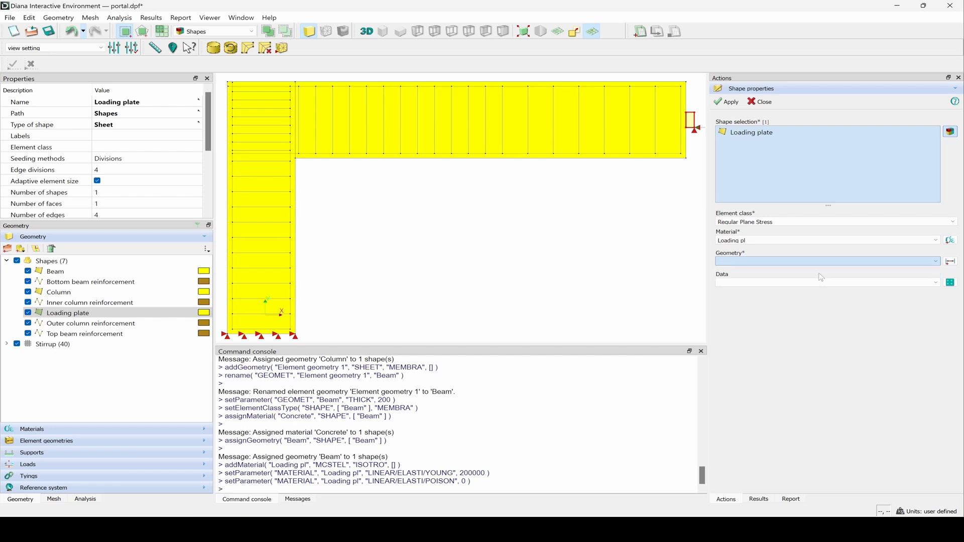
pyautogui.click(729, 103)
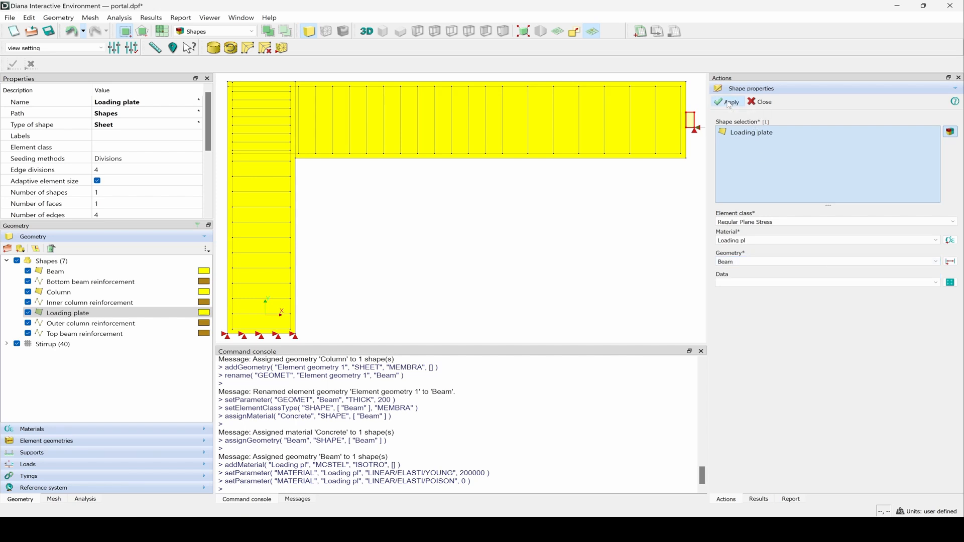
pyautogui.click(761, 104)
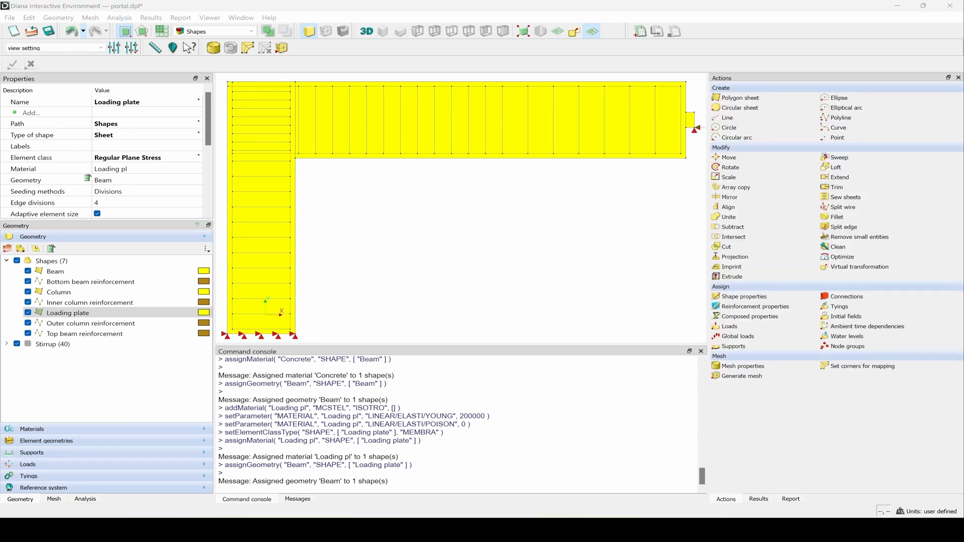
# In the Inner column reinforcement's reinforcement properties, create a Reinforcements material named Main Reinforcement Embedded with the Von Mises plasticity model
pyautogui.click(833, 197)
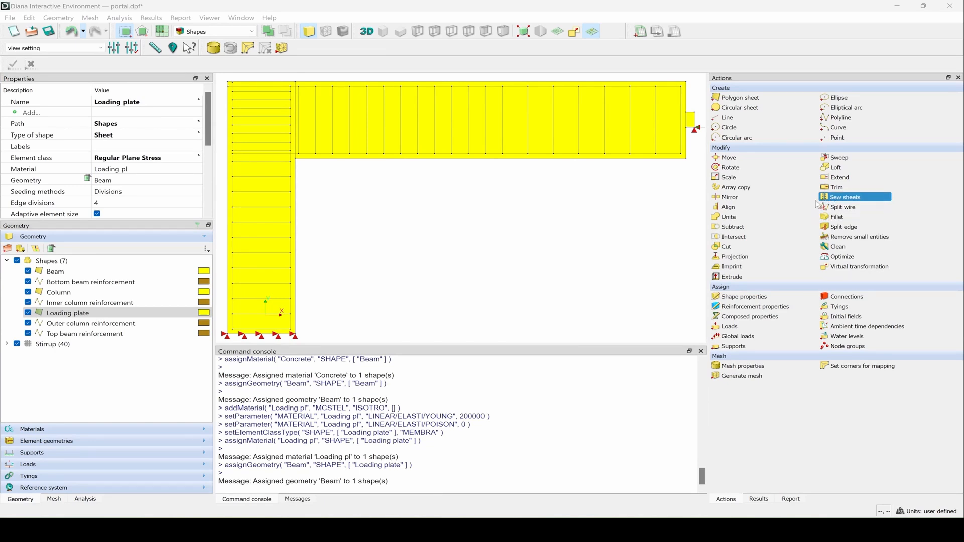
pyautogui.click(752, 308)
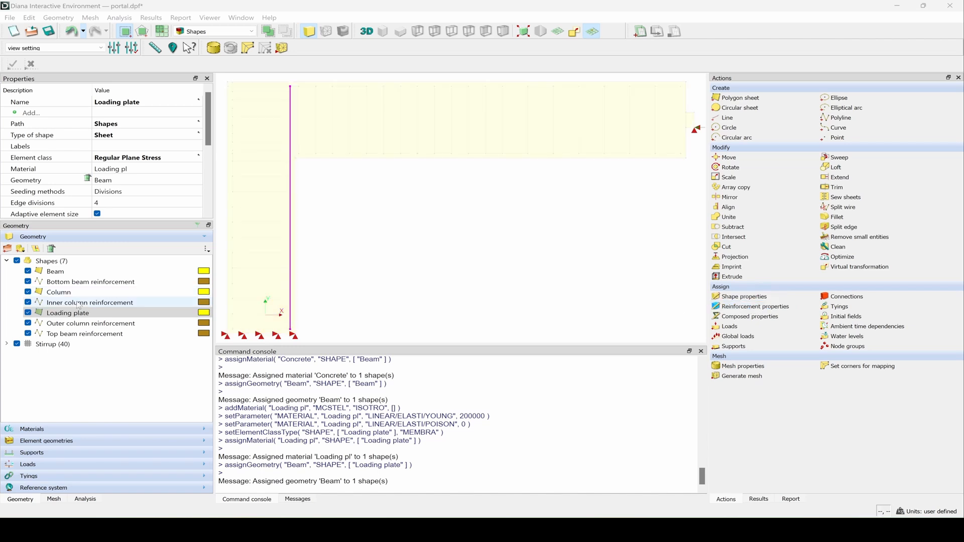
pyautogui.click(79, 303)
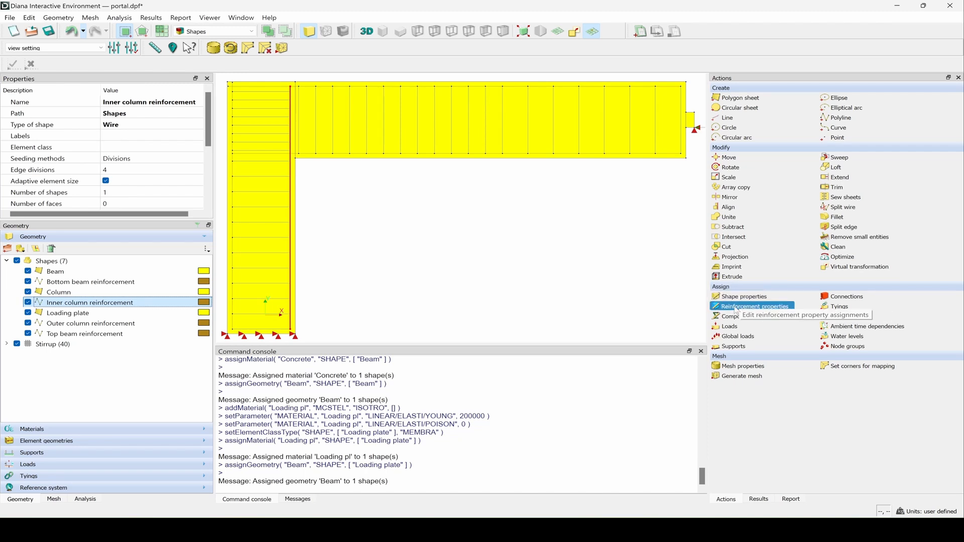
pyautogui.click(737, 311)
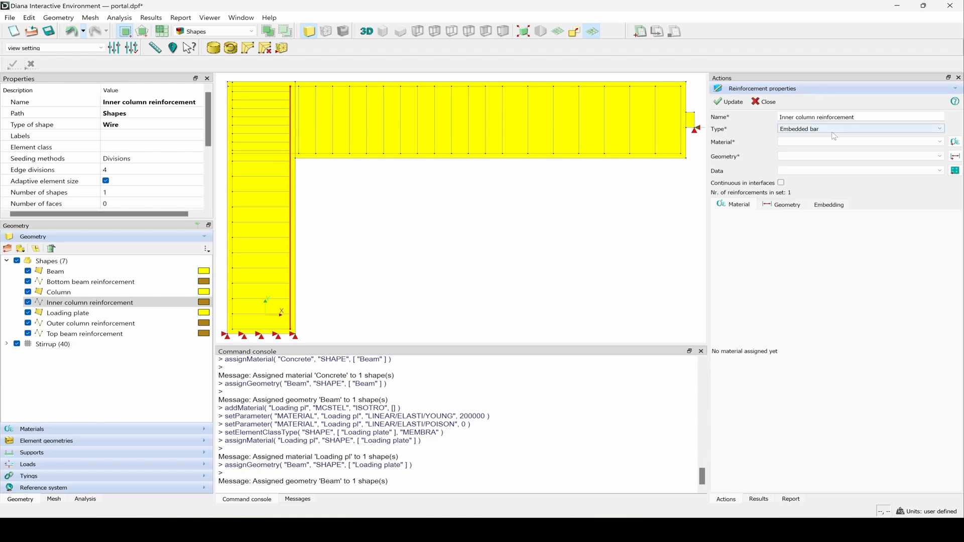
pyautogui.click(955, 142)
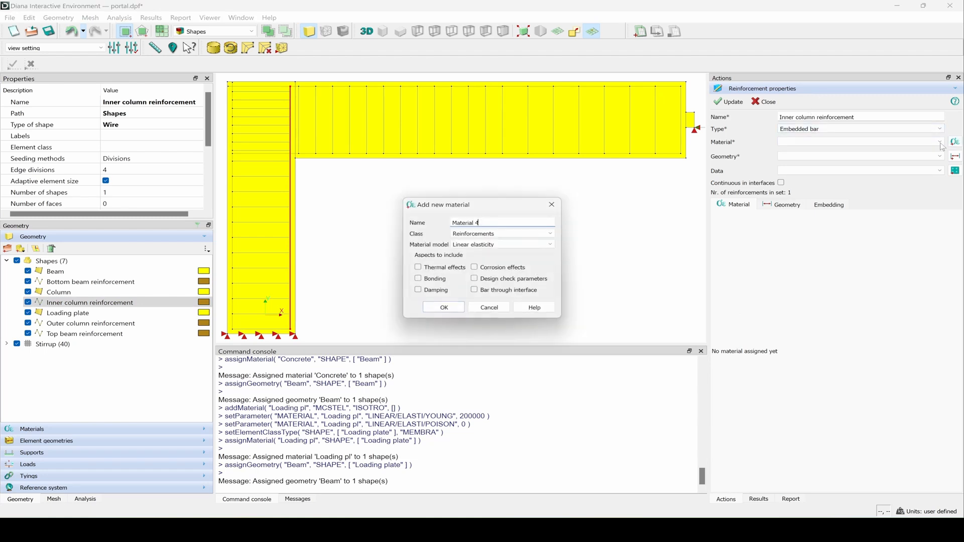
pyautogui.tripleClick(501, 220)
pyautogui.write('Main Reinforcement Embedded')
pyautogui.click(510, 246)
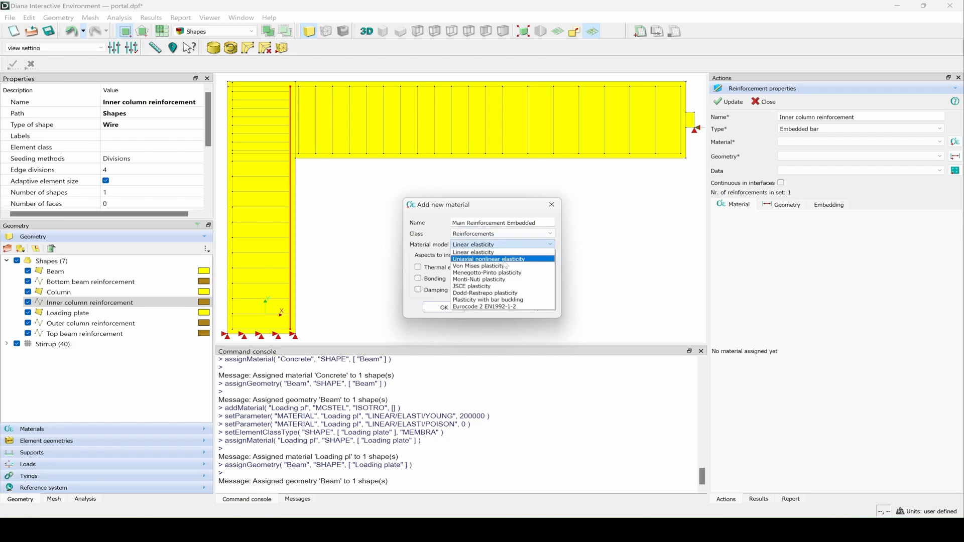
pyautogui.click(503, 266)
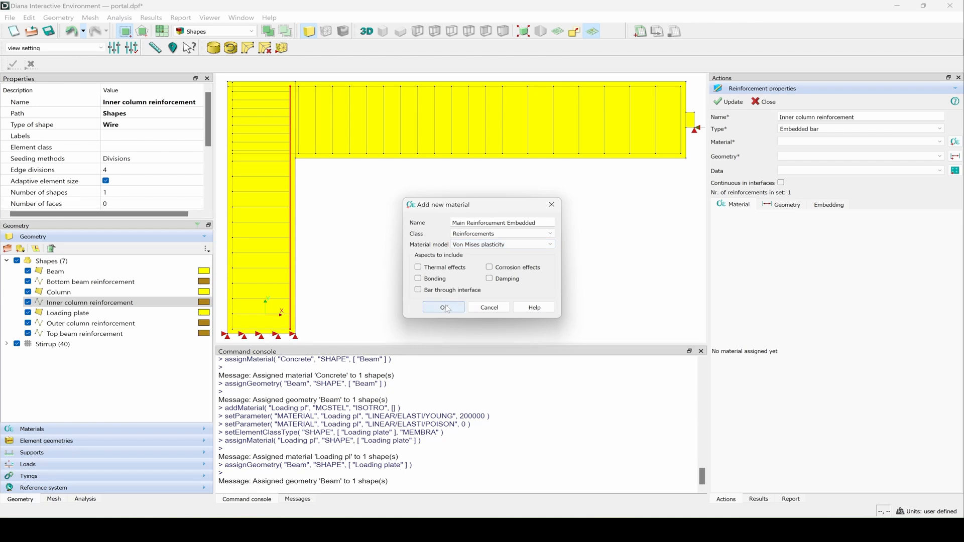
pyautogui.click(442, 307)
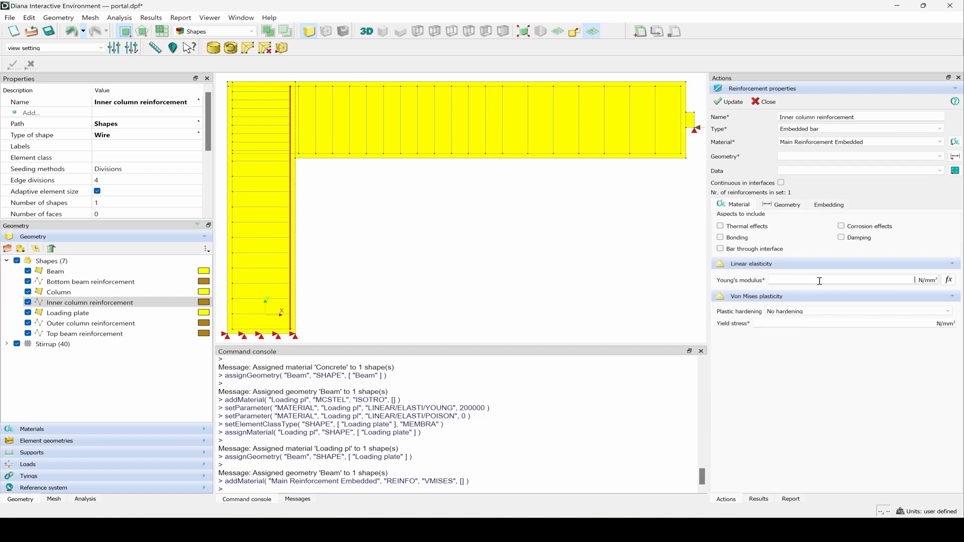
# Set the reinforcement material's Young's modulus to 200000 N/mm² and its plastic hardening to Total strain-yield stress
pyautogui.write('200000')
pyautogui.click(825, 311)
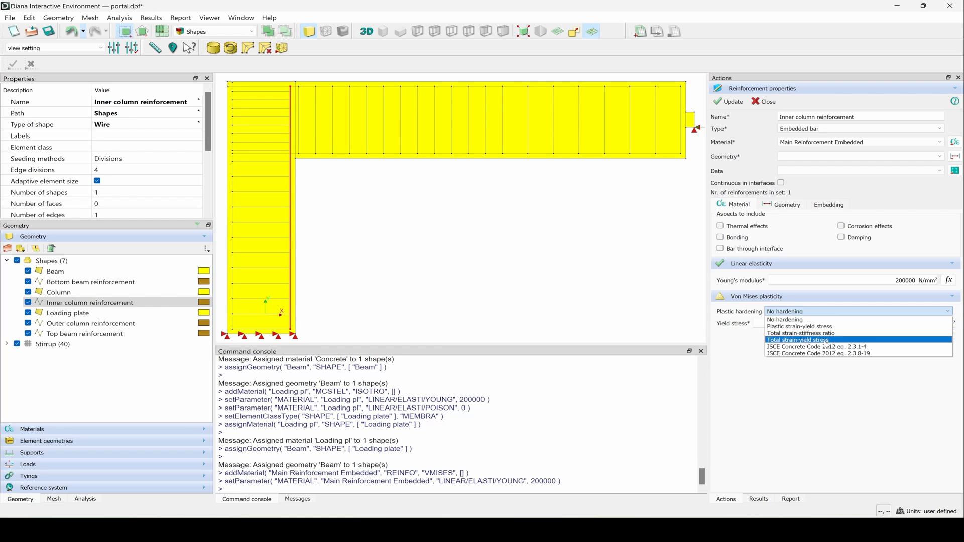
pyautogui.click(825, 342)
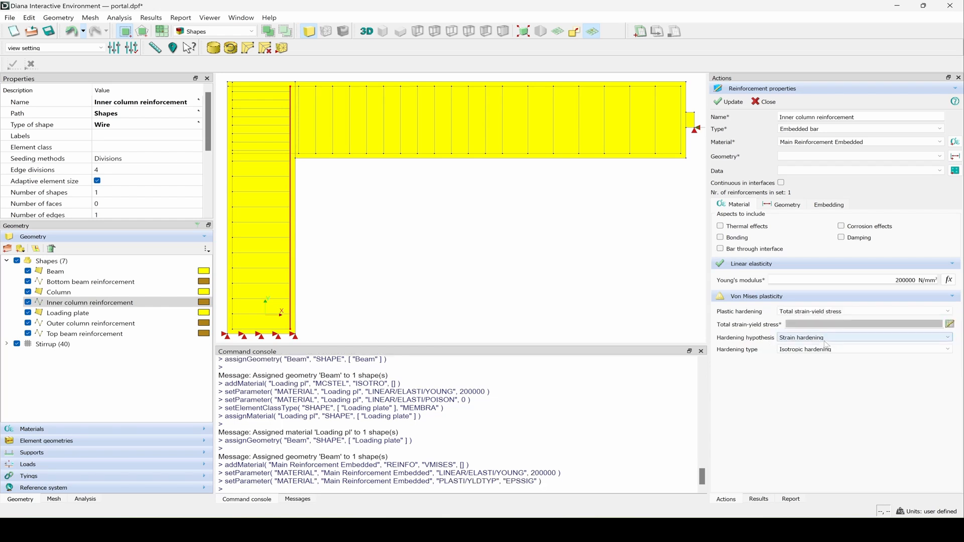
# Fill the total strain-yield stress table with the pairs 0.0018 and 360, 0.02 and 400, and 0.2 and 400 N/mm²
pyautogui.click(949, 324)
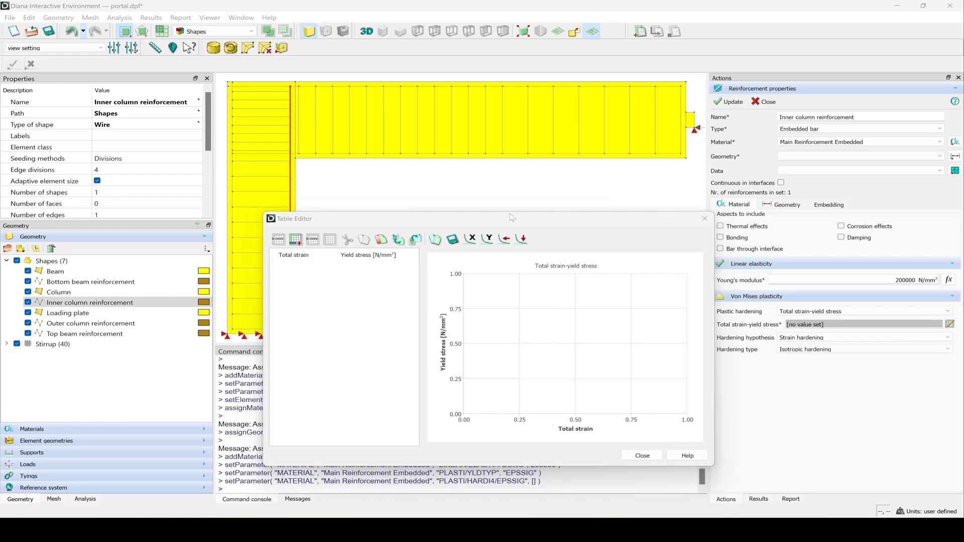
pyautogui.click(297, 259)
pyautogui.write('0.0018\t360 0.02\t400 0.2\t400')
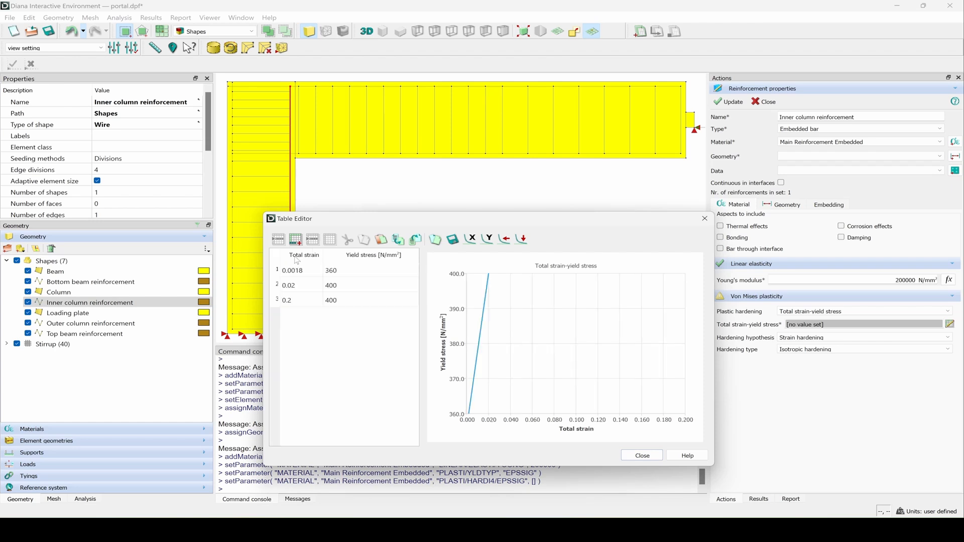
pyautogui.click(643, 455)
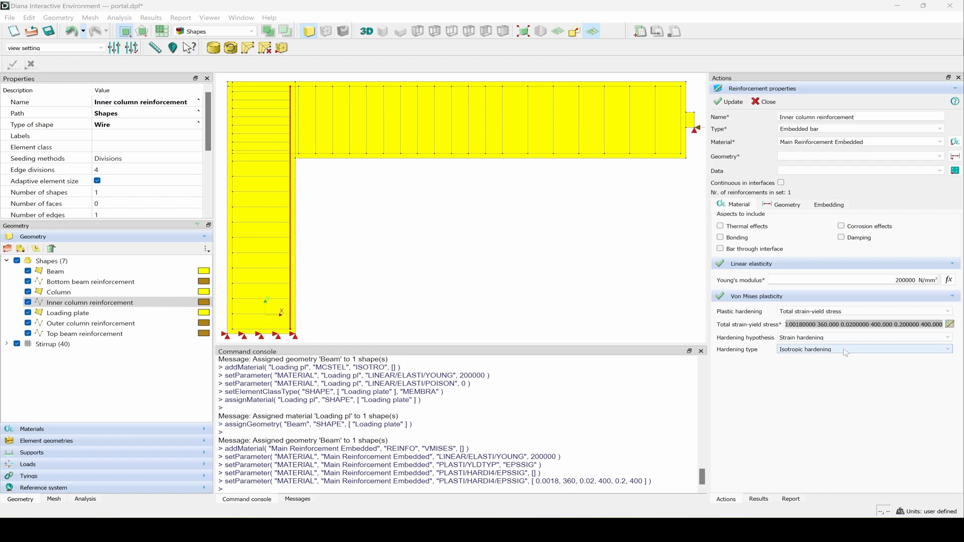
# Create an embedded reinforcement geometry named MAin- embedded with a bar cross-section area of 1742.01 mm² and apply the properties to the Inner column reinforcement
pyautogui.click(956, 158)
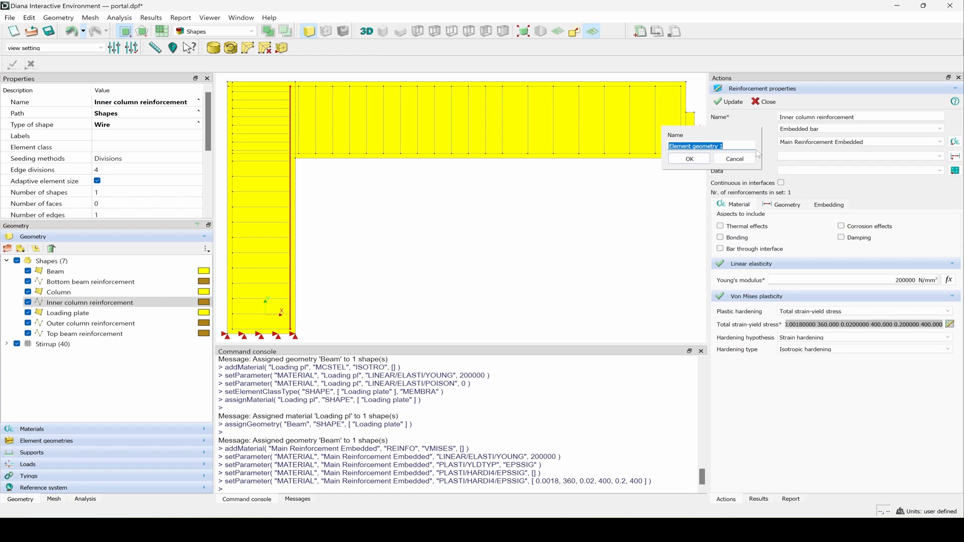
pyautogui.write('MAin- embedded')
pyautogui.click(690, 159)
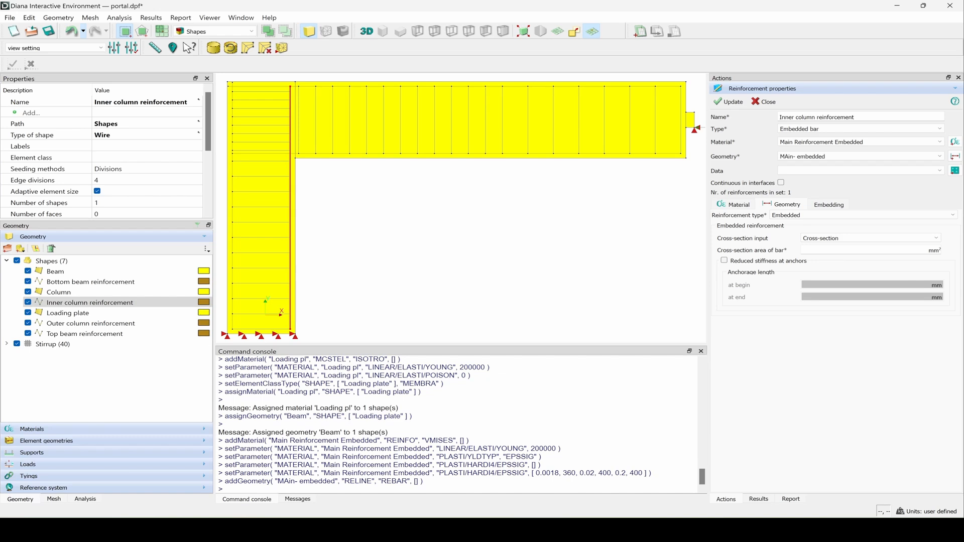
pyautogui.click(876, 247)
pyautogui.write('1742.01')
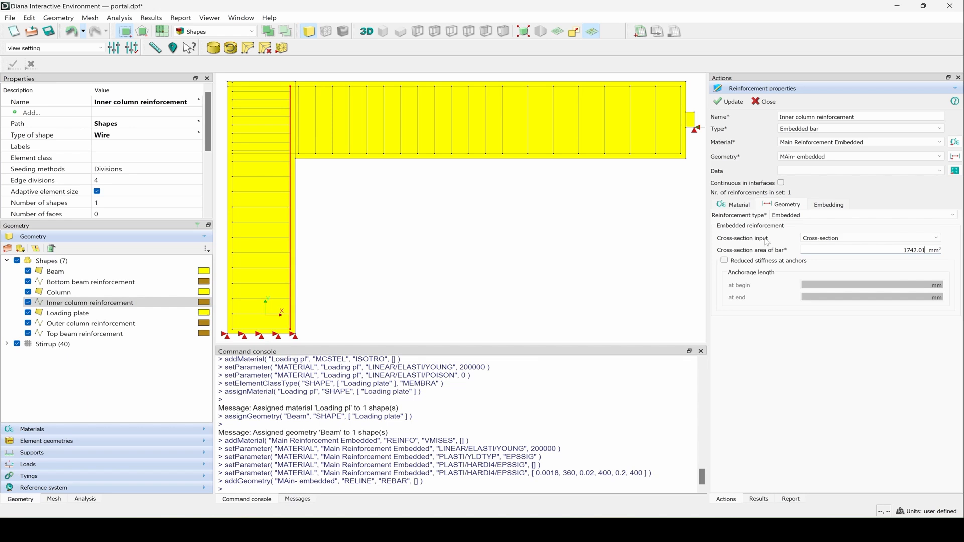
pyautogui.click(734, 106)
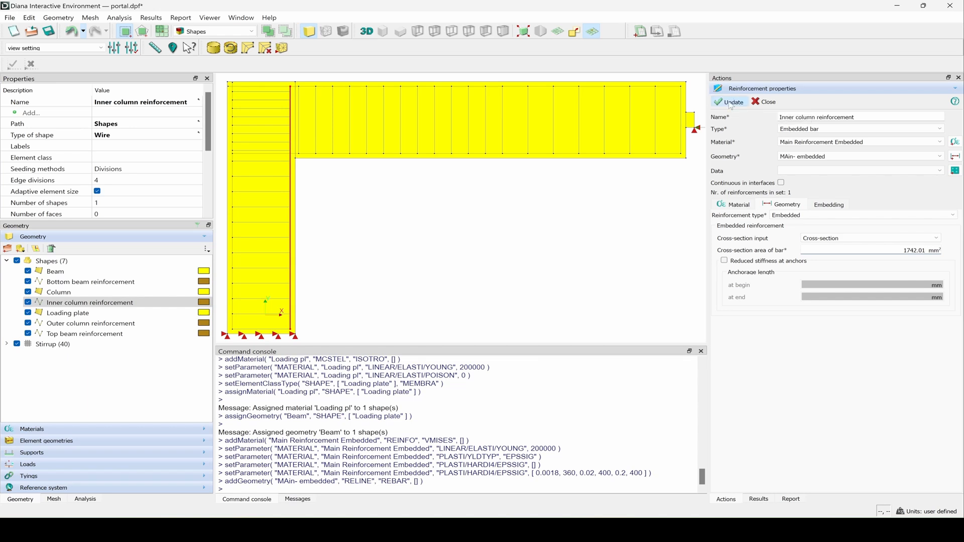
pyautogui.click(764, 101)
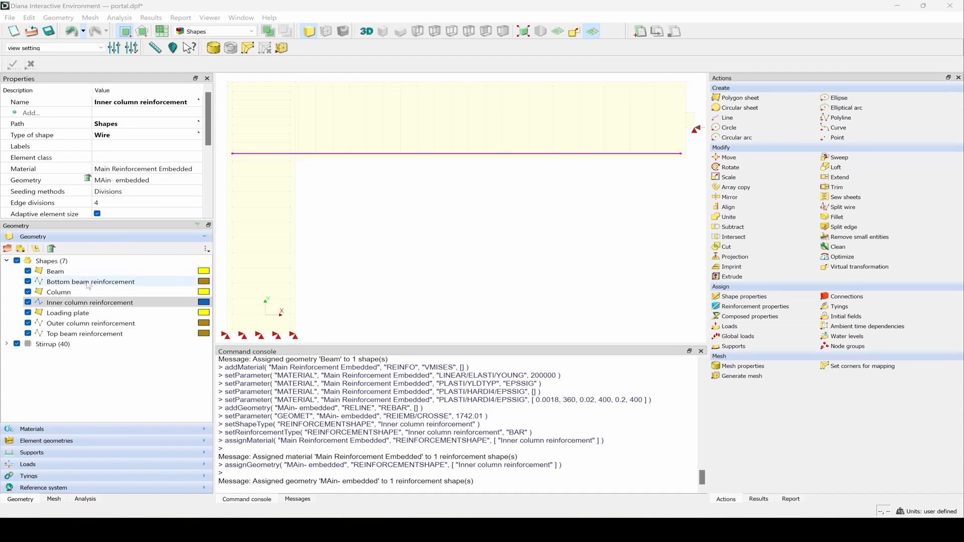
# In the Bottom beam reinforcement's reinforcement properties, choose the existing material Main Reinforcement Embedded
pyautogui.click(89, 282)
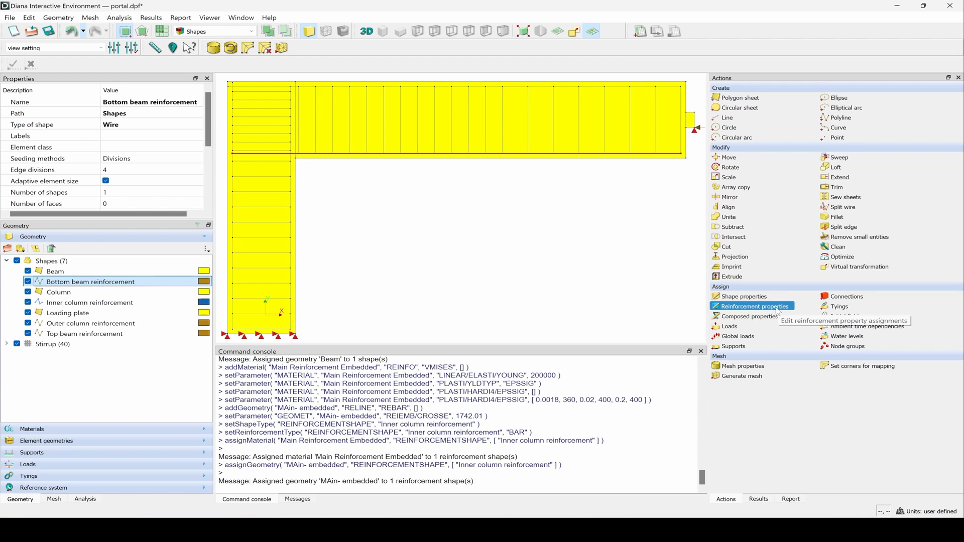
pyautogui.click(778, 312)
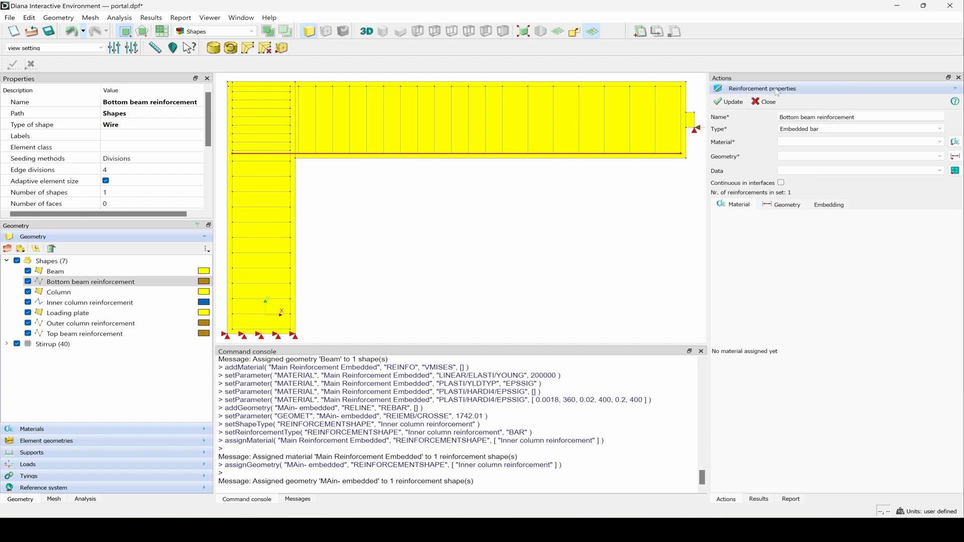
pyautogui.click(881, 141)
pyautogui.click(850, 155)
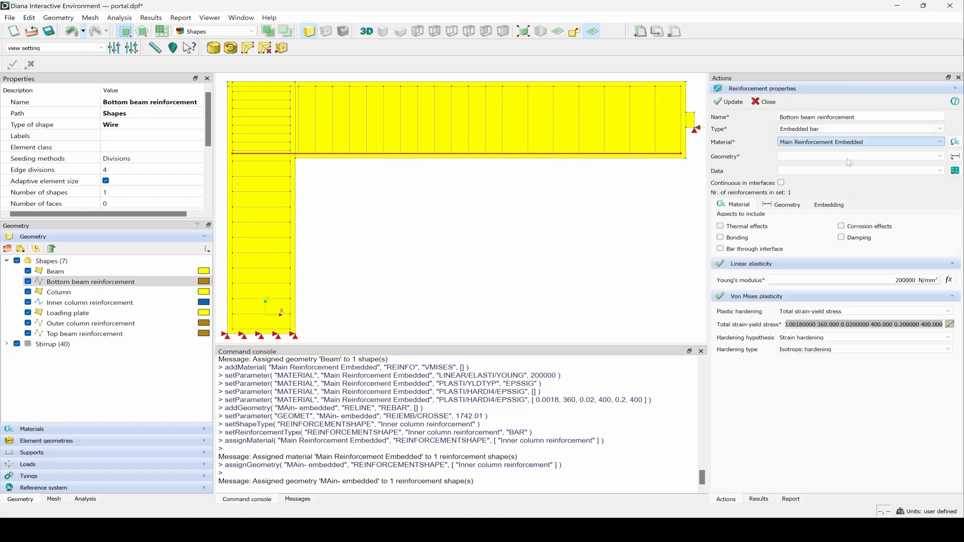
# Create an embedded geometry named Bottom - Embedded with a bar cross-section area of 628.32 mm² and apply the properties to the Bottom beam reinforcement
pyautogui.click(955, 157)
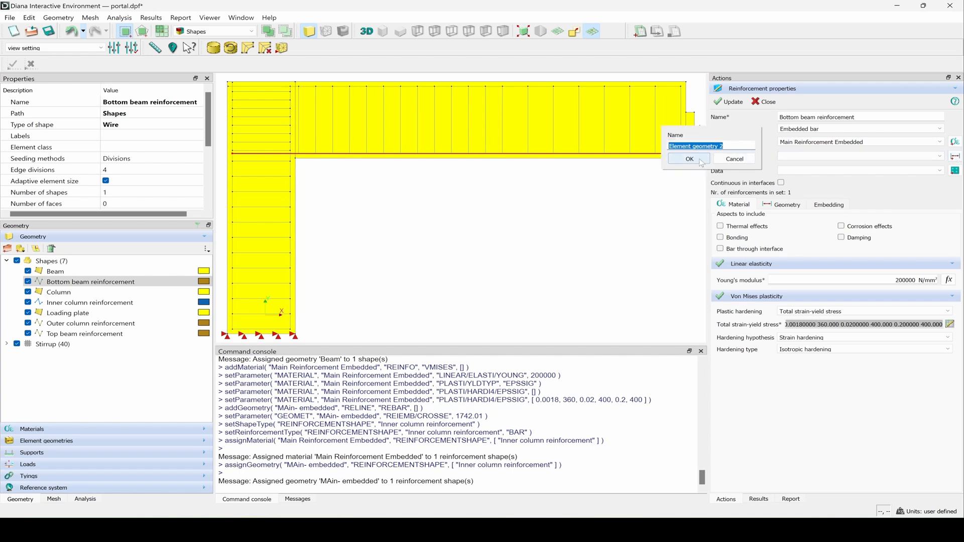
pyautogui.write('Bottom - Embeded')
pyautogui.press('BackSpace')
pyautogui.press('BackSpace')
pyautogui.write('ded')
pyautogui.click(690, 159)
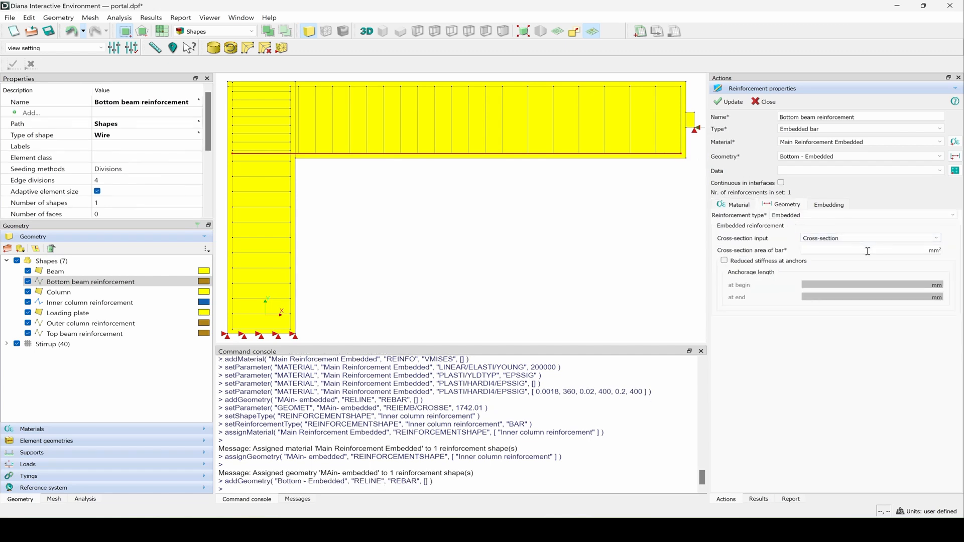
pyautogui.click(868, 251)
pyautogui.hotkey('alt', 'Tab')
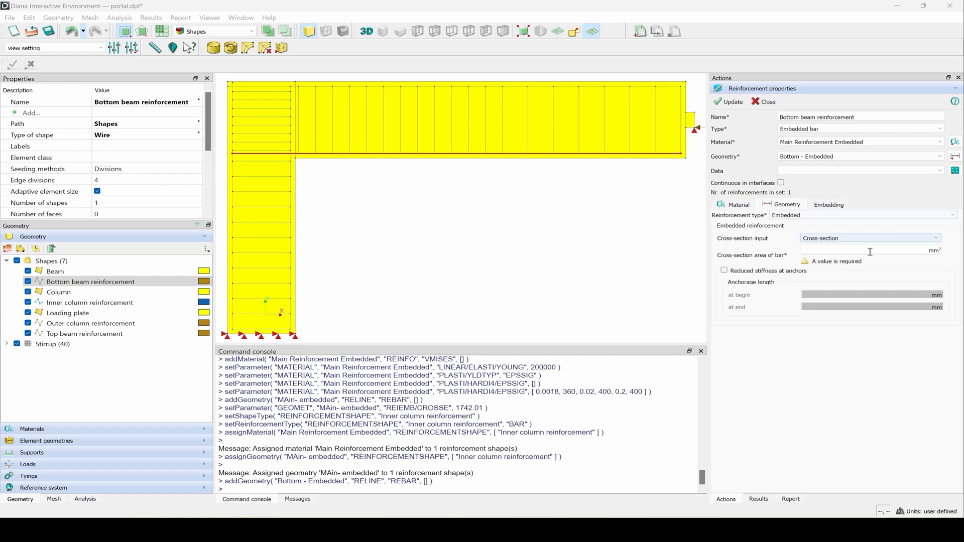
pyautogui.click(899, 249)
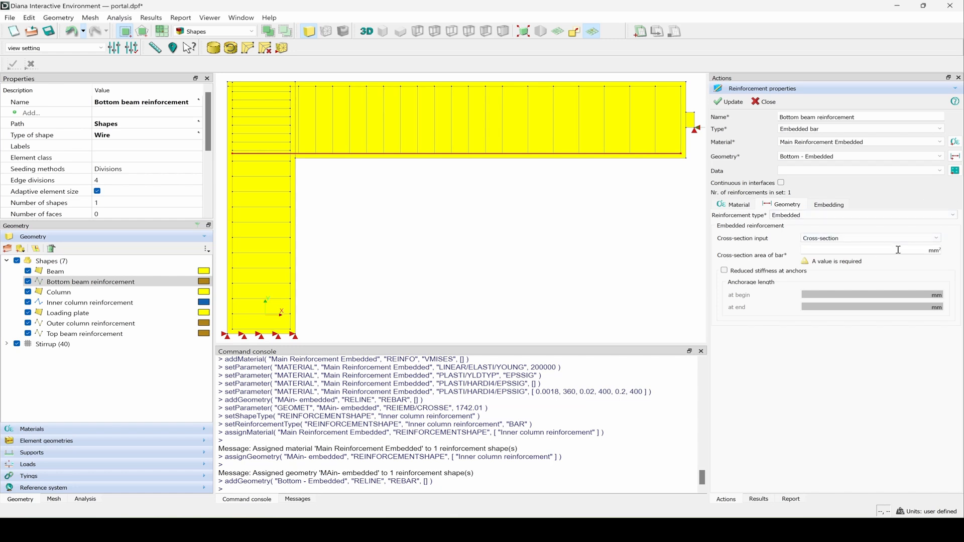
pyautogui.write('628.32')
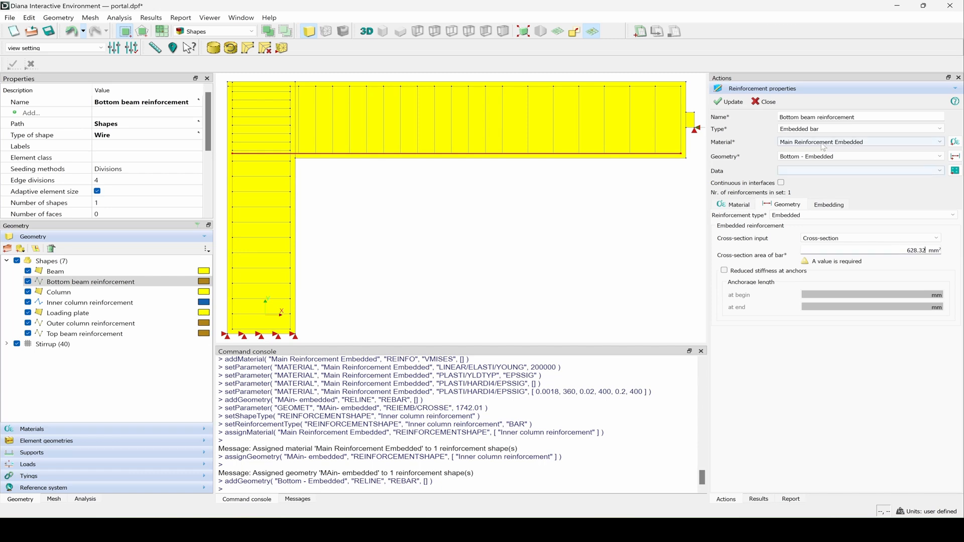
pyautogui.click(732, 103)
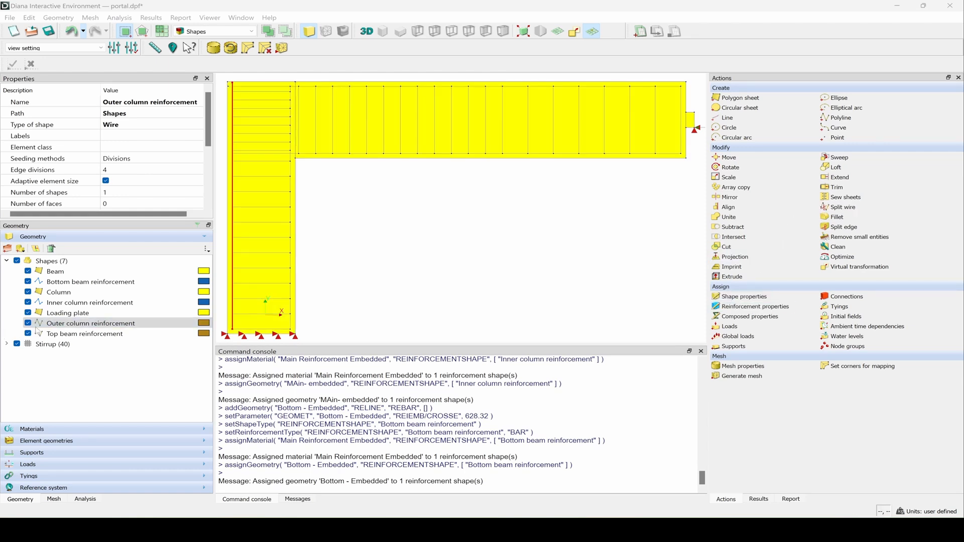
# Edit the Outer column reinforcement's reinforcement properties and set its type to Circular beam bond slip bar
pyautogui.click(53, 325)
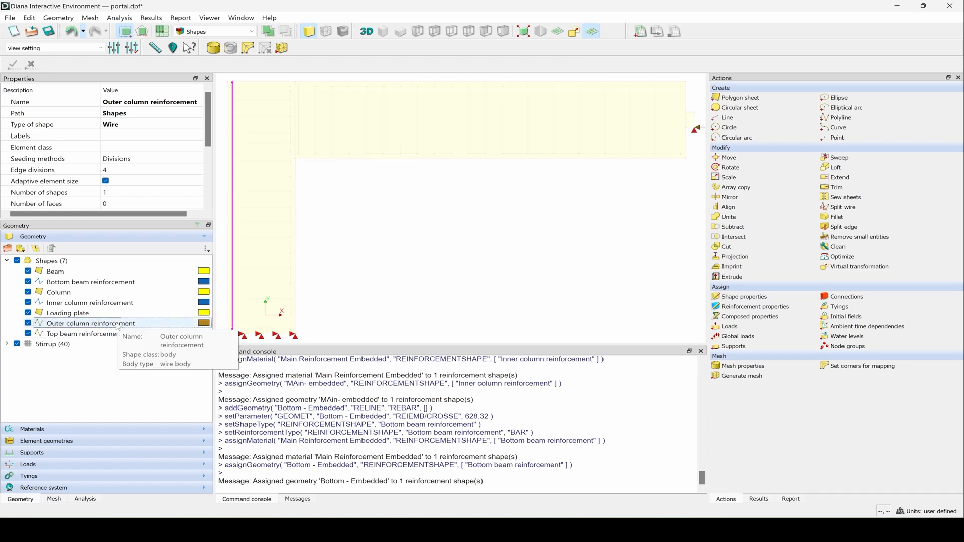
pyautogui.click(117, 323)
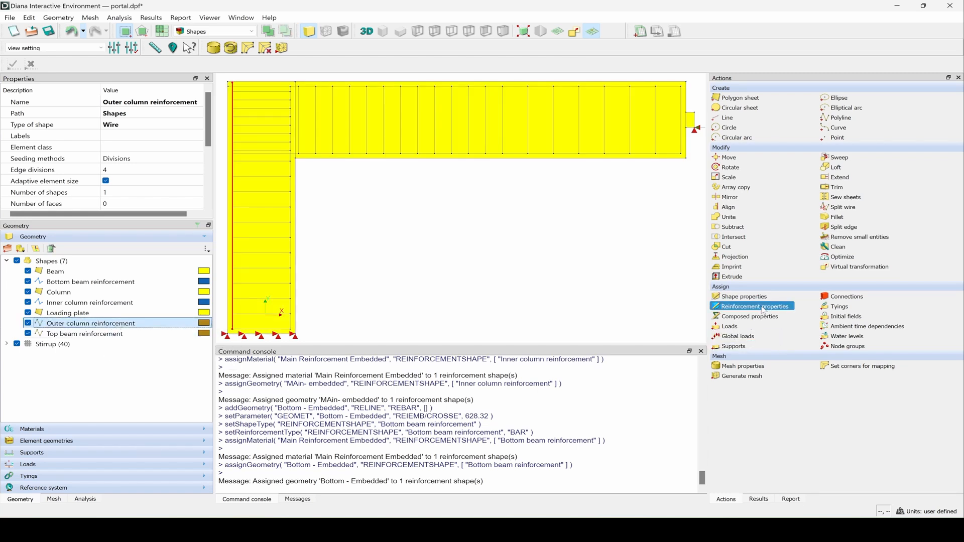
pyautogui.click(763, 307)
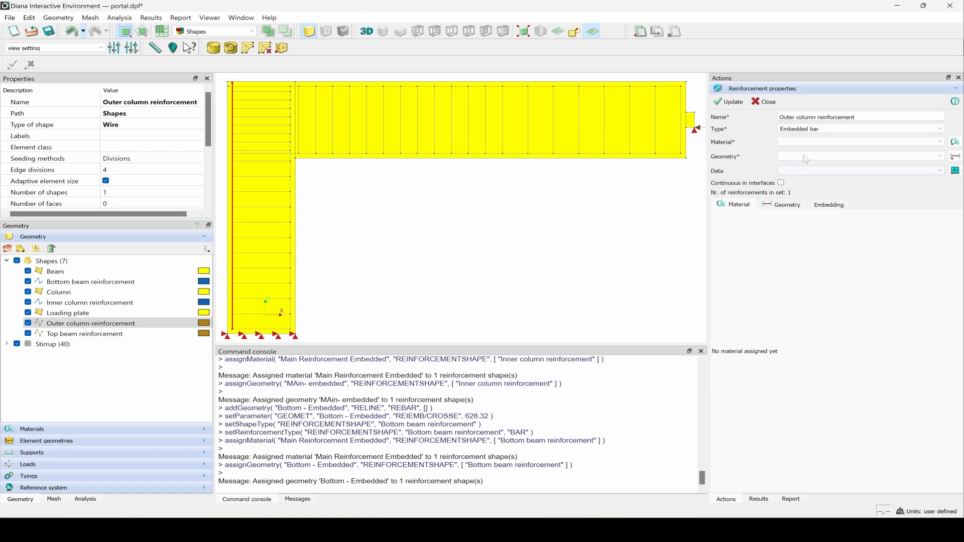
pyautogui.click(823, 133)
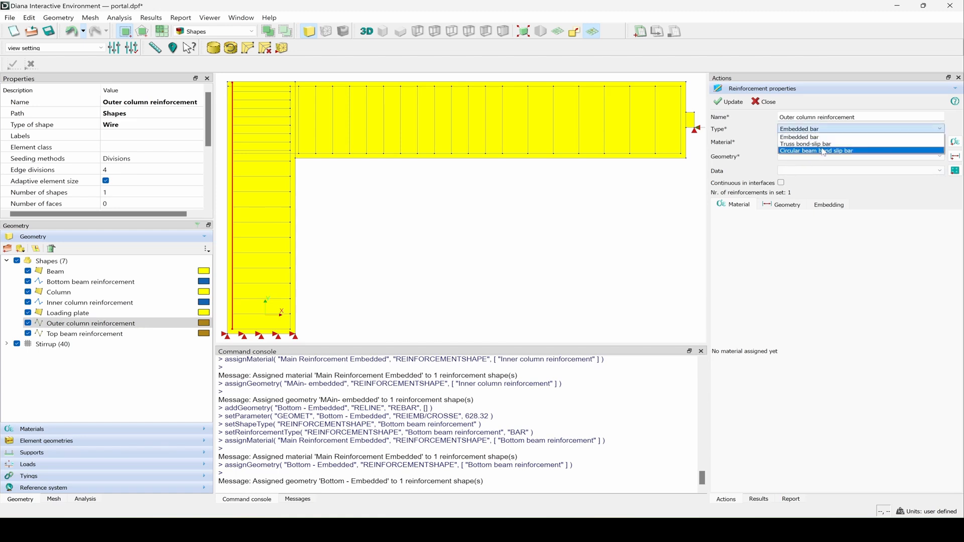
pyautogui.click(823, 151)
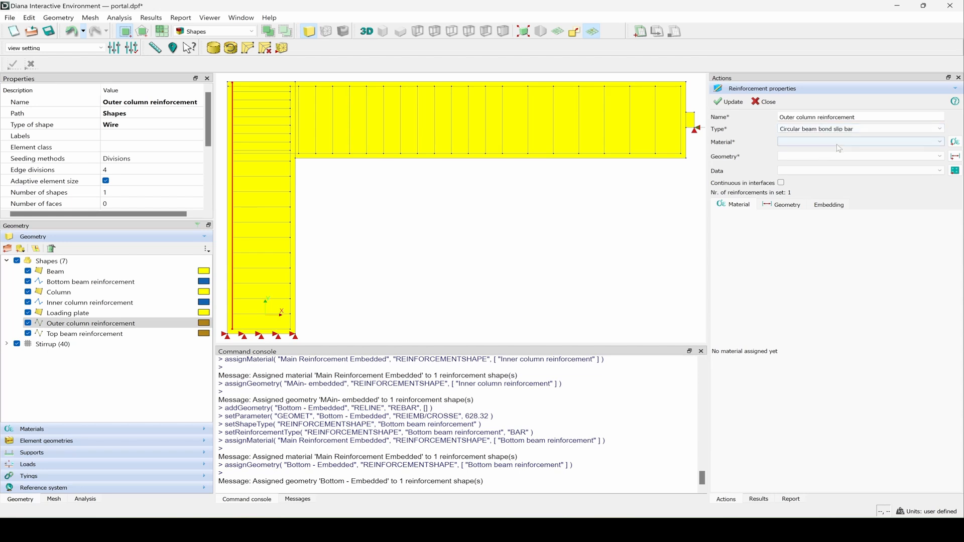
# Add a Reinforcements material named MAin- bond slip with the Bond-slip reinforcement model for the Outer column reinforcement
pyautogui.click(955, 142)
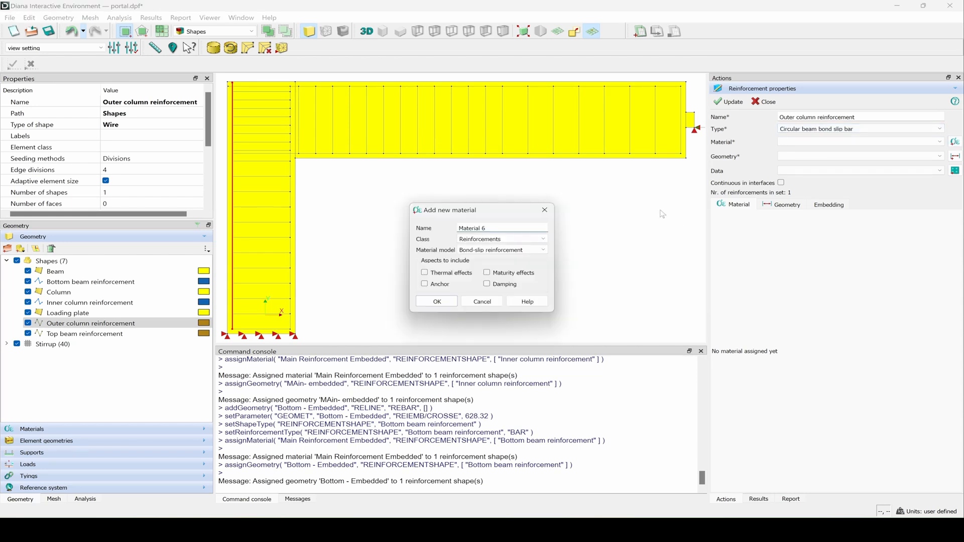
pyautogui.tripleClick(509, 228)
pyautogui.write('MAin- bond slip')
pyautogui.click(447, 302)
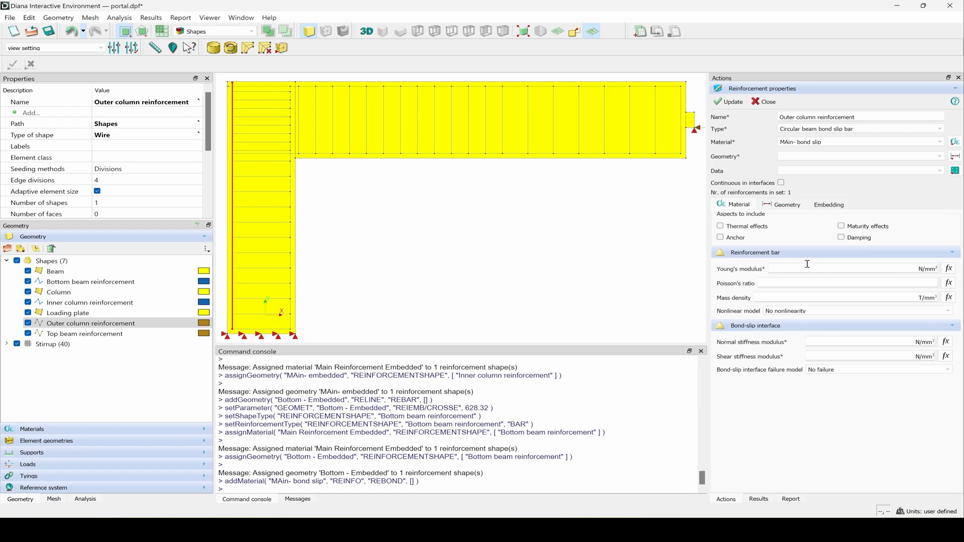
# Give the bond-slip bar a Young's modulus of 200000 N/mm², Poisson's ratio 0, and Von Mises plasticity with Total strain-yield stress hardening
pyautogui.write('200000')
pyautogui.click(814, 284)
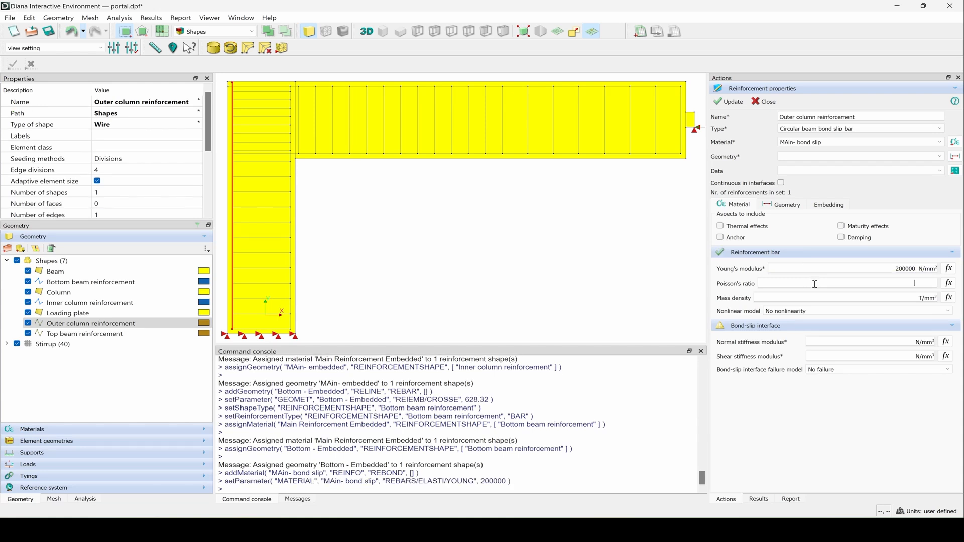
pyautogui.write('0')
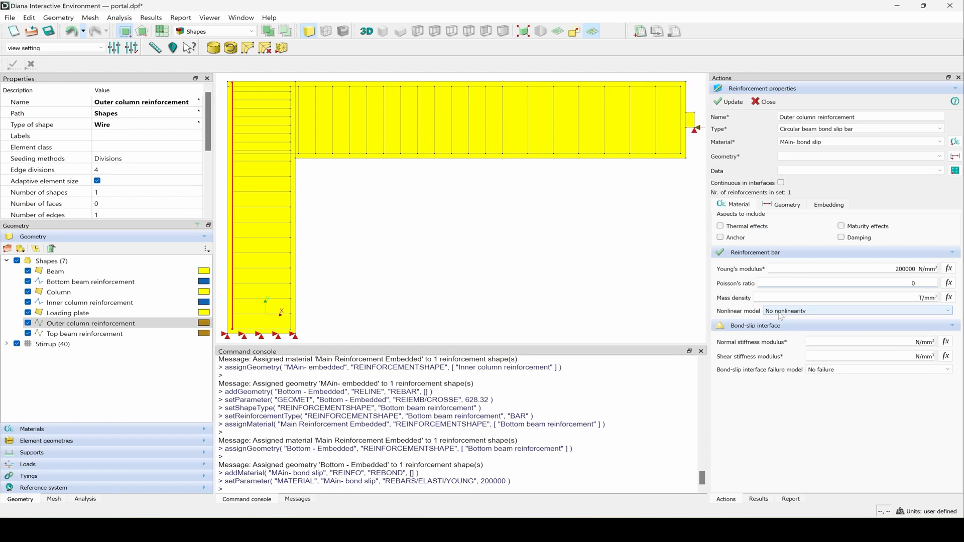
pyautogui.click(779, 313)
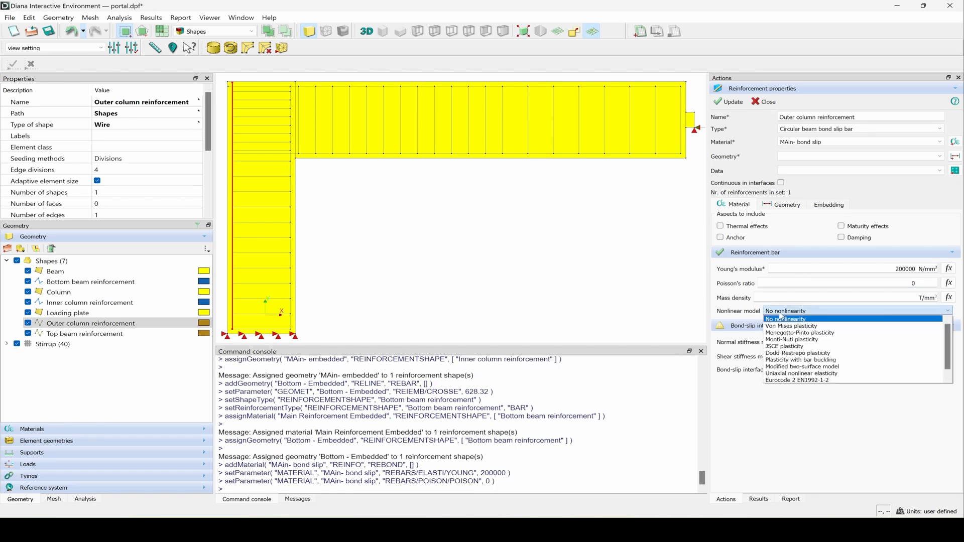
pyautogui.click(783, 325)
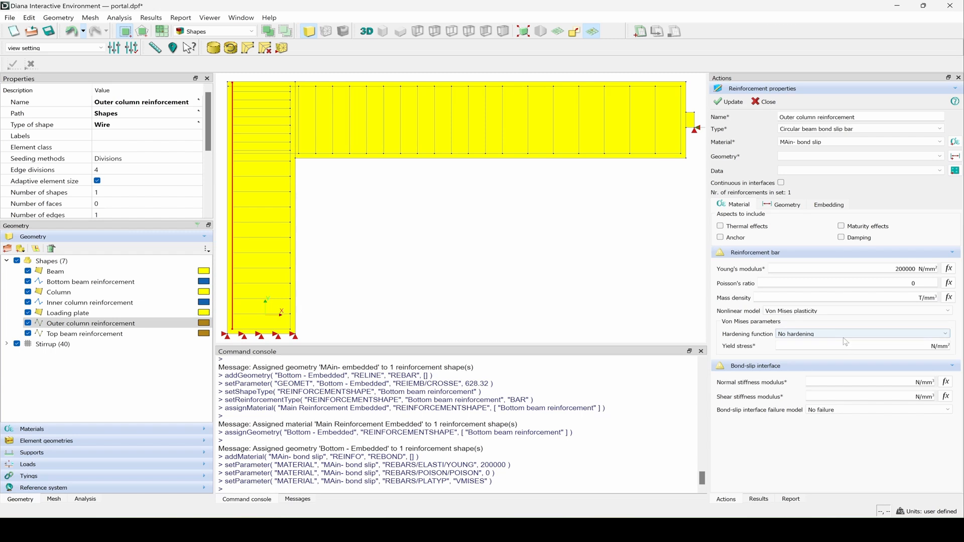
pyautogui.click(845, 337)
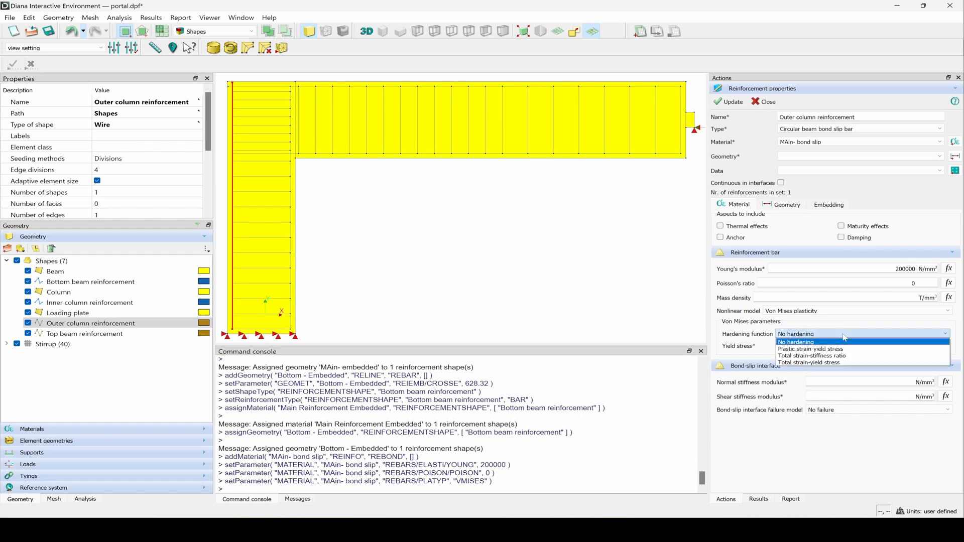
pyautogui.click(847, 364)
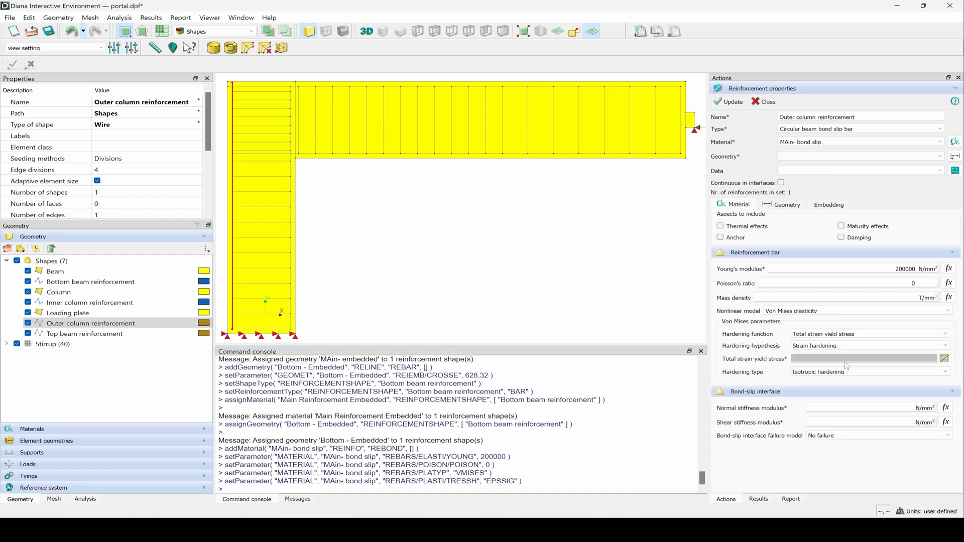
# Fill the bond-slip material's total strain-yield stress table with the pairs 0.0018 and 360, 0.02 and 400, and 0.2 and 400 N/mm²
pyautogui.click(944, 359)
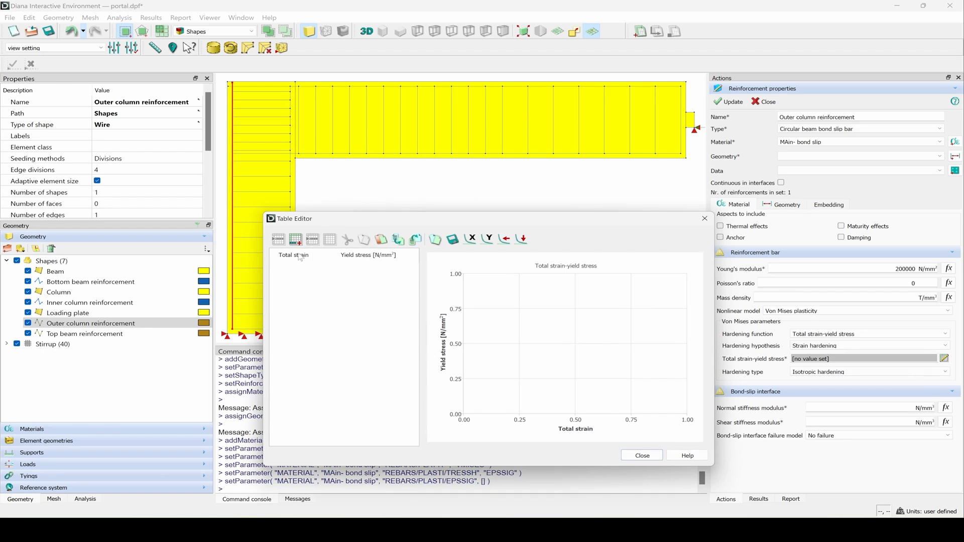
pyautogui.write('0.0018\t360 0.02\t400 0.2\t400')
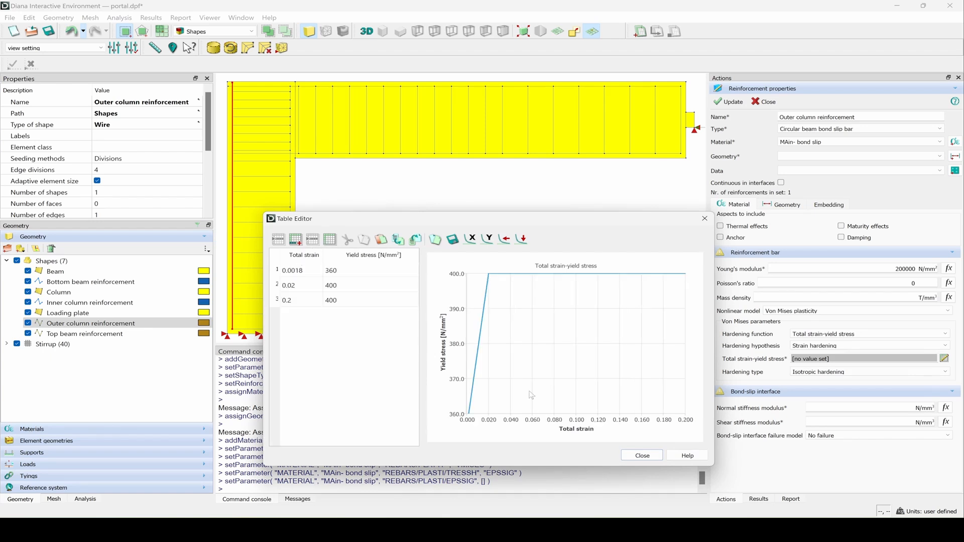
pyautogui.click(643, 455)
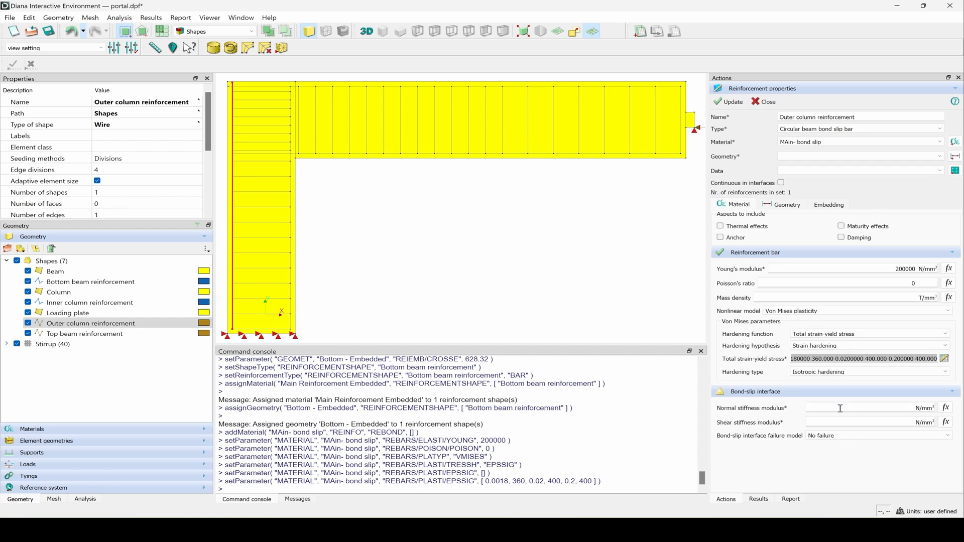
# Set the bond-slip interface's normal stiffness modulus to 1000 N/mm³ and its shear stiffness modulus to 100 N/mm³
pyautogui.write('000')
pyautogui.click(885, 426)
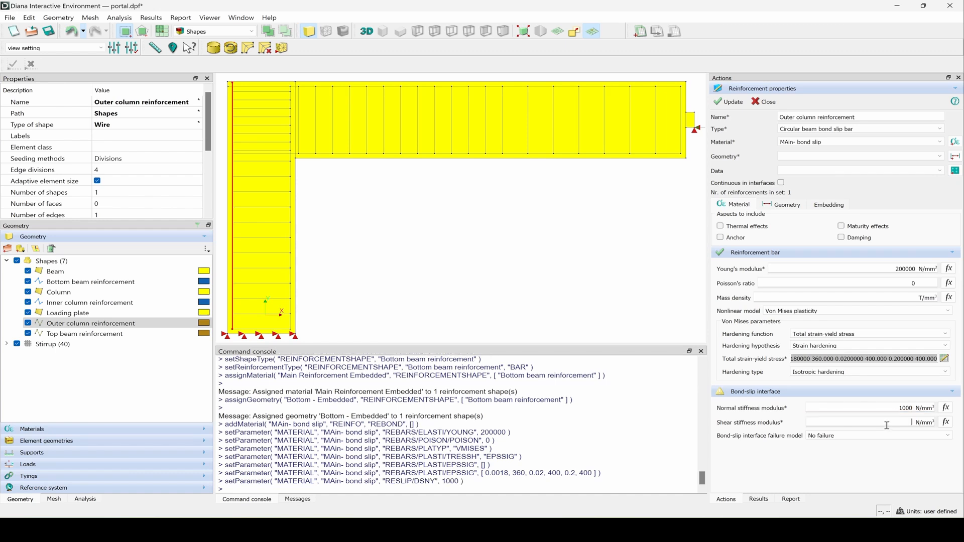
pyautogui.write('100')
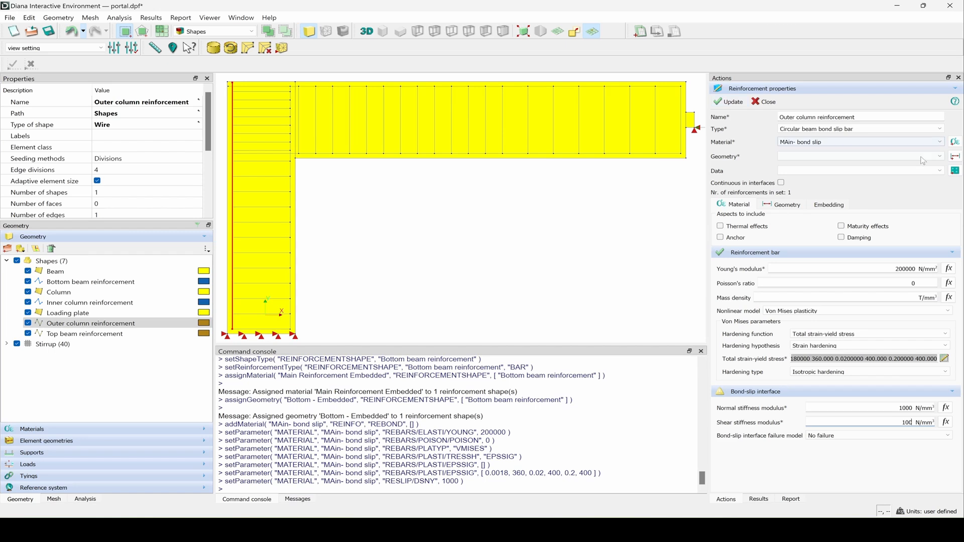
# Create a Circular beam bond-slip geometry named OUter- bond slip col with a 47.0956 mm diameter, apply it to the Outer column reinforcement, and save the project
pyautogui.click(955, 157)
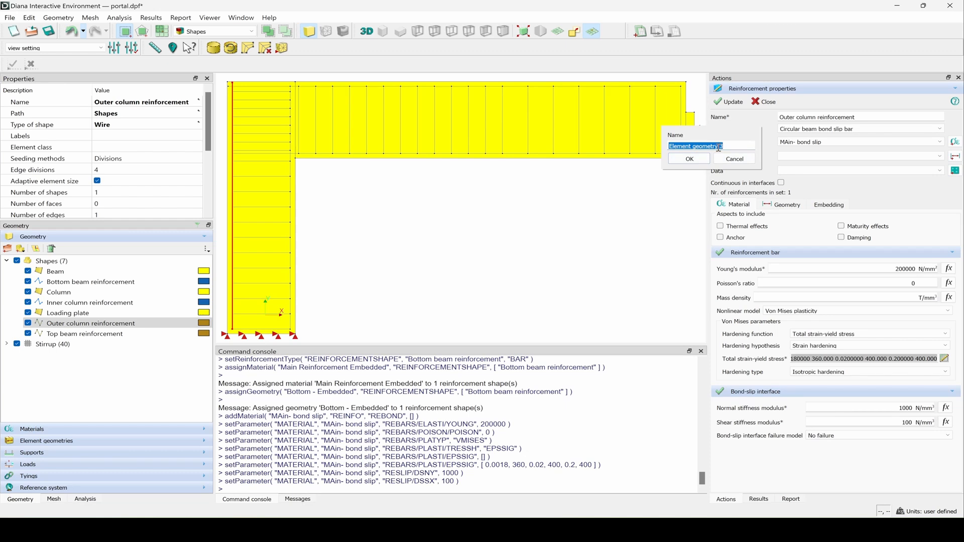
pyautogui.write('OUter- bond slip col')
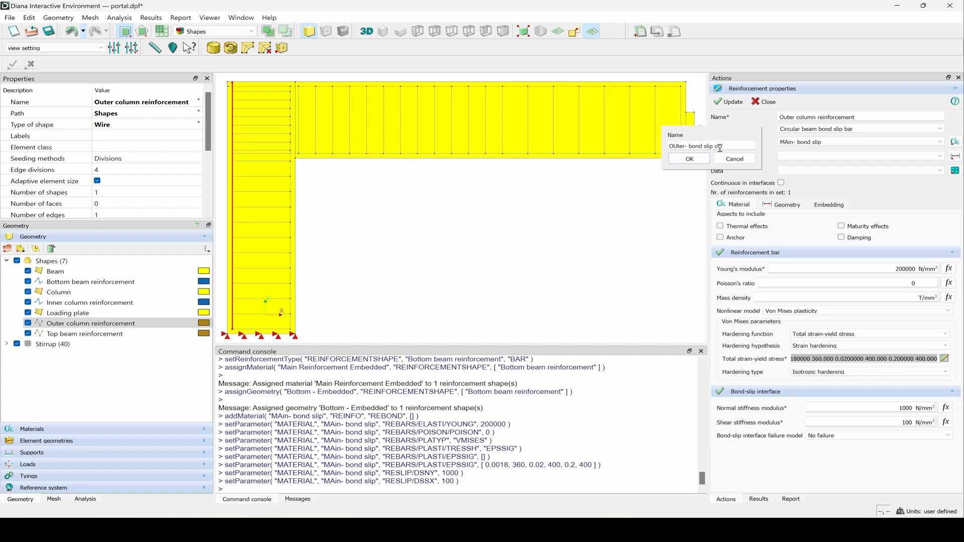
pyautogui.click(697, 159)
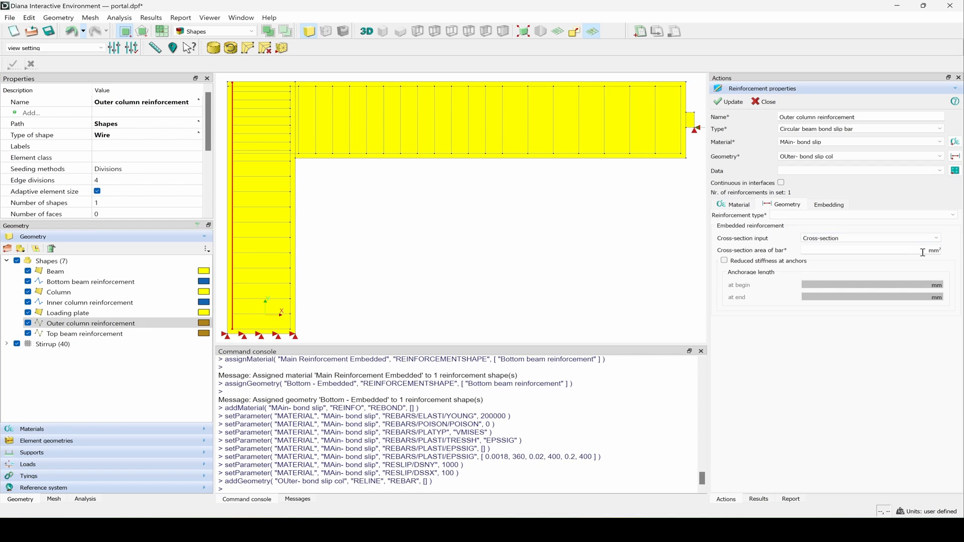
pyautogui.click(872, 219)
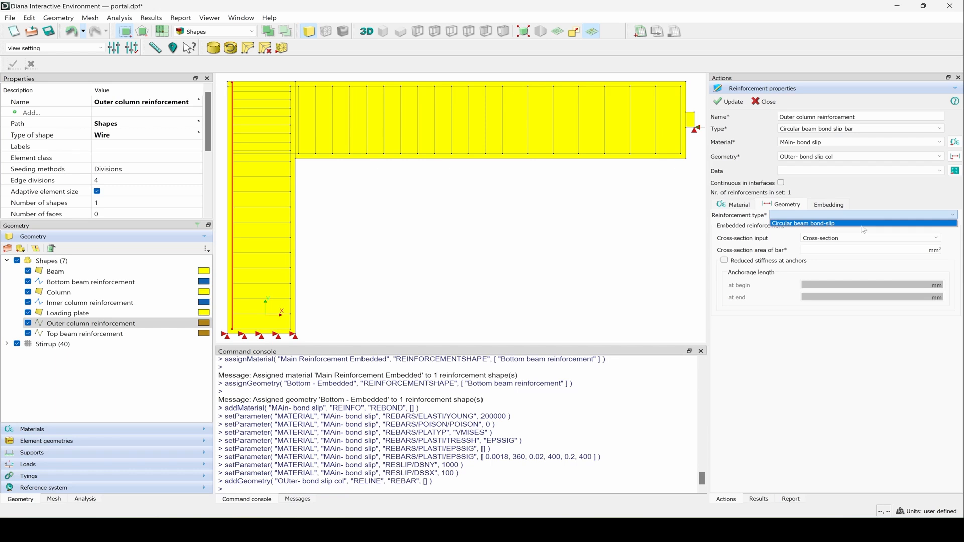
pyautogui.click(863, 225)
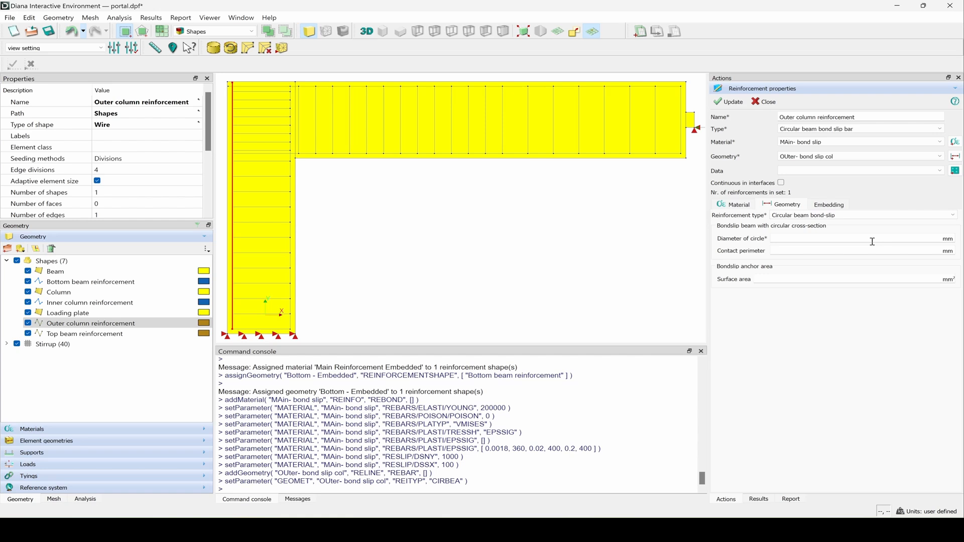
pyautogui.click(873, 242)
pyautogui.write('47.0956')
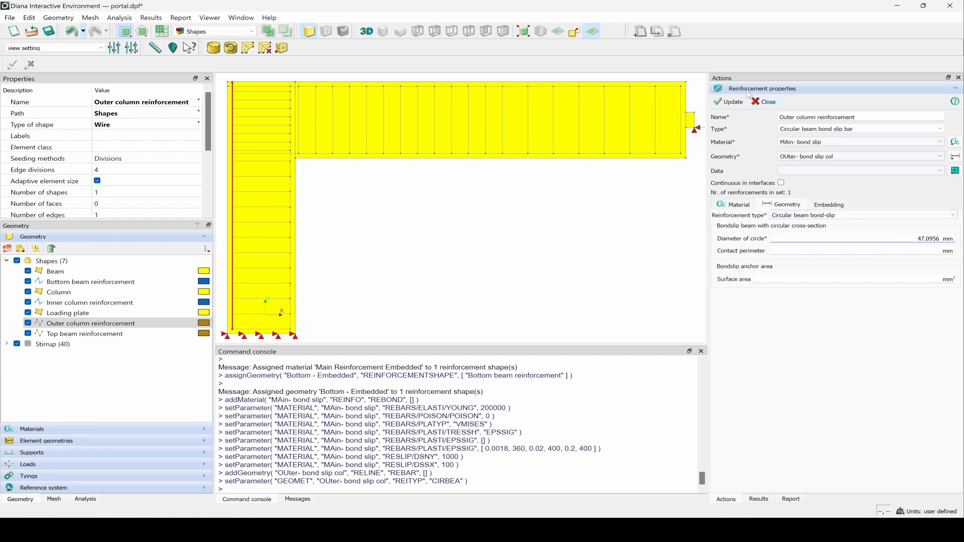
pyautogui.click(729, 101)
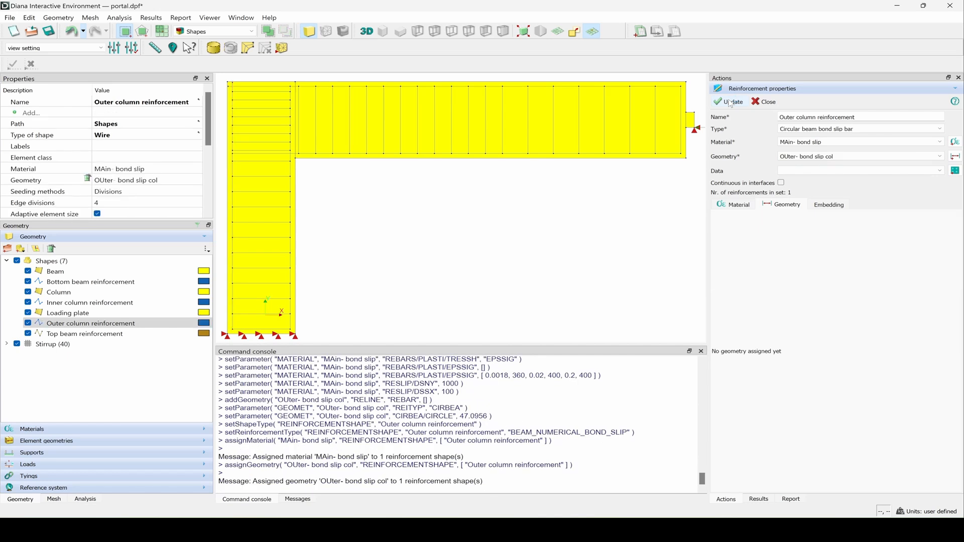
pyautogui.hotkey('ctrl', 's')
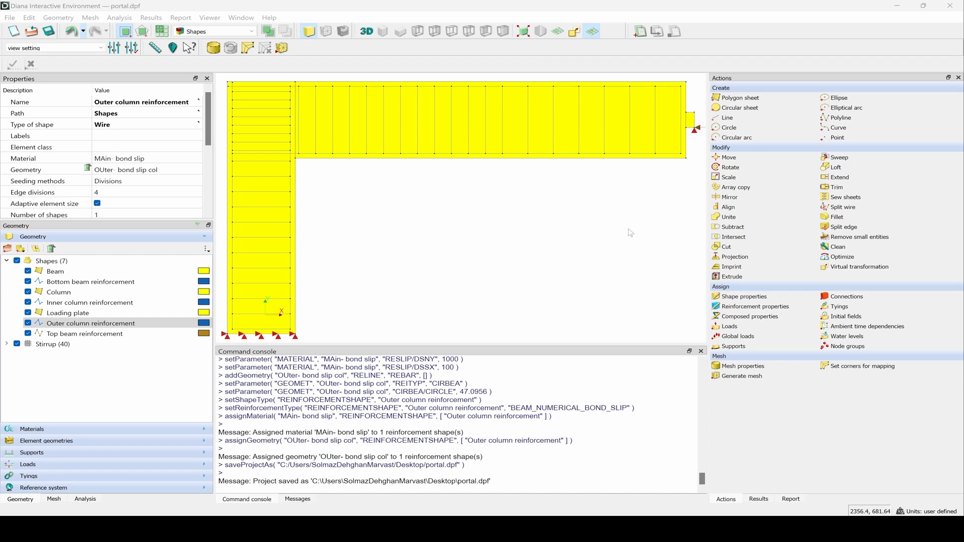
# Set the Top beam reinforcement to a Circular beam bond slip bar using the existing MAin- bond slip material
pyautogui.click(81, 335)
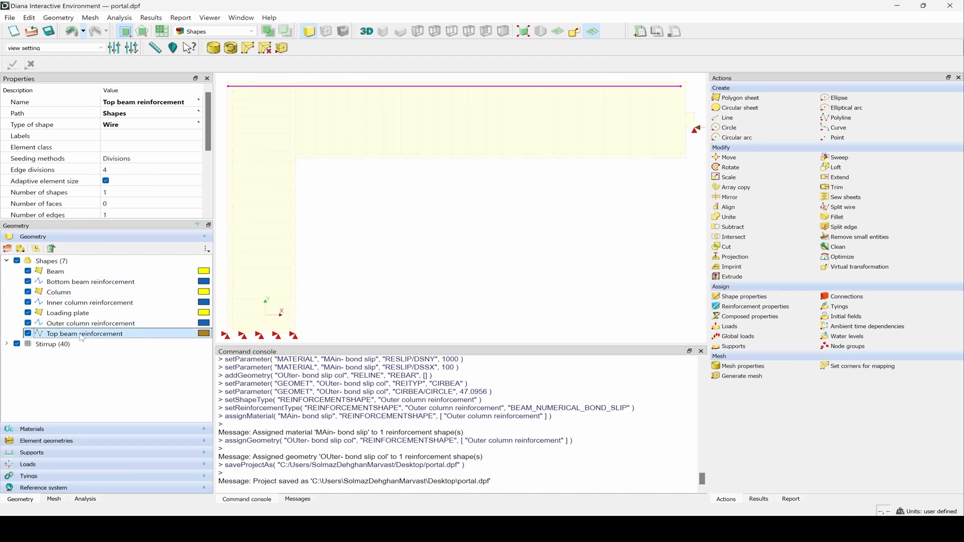
pyautogui.click(763, 311)
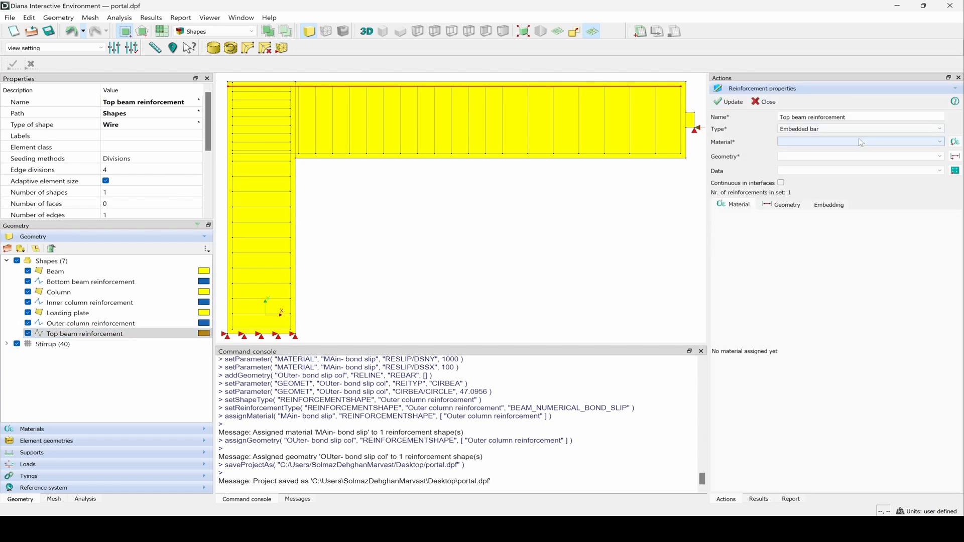
pyautogui.click(869, 129)
pyautogui.click(843, 151)
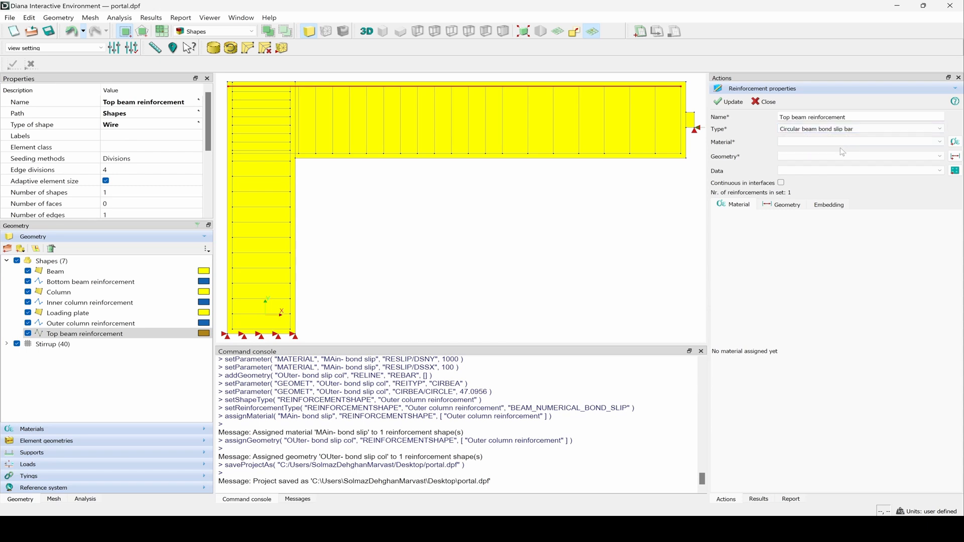
pyautogui.click(849, 141)
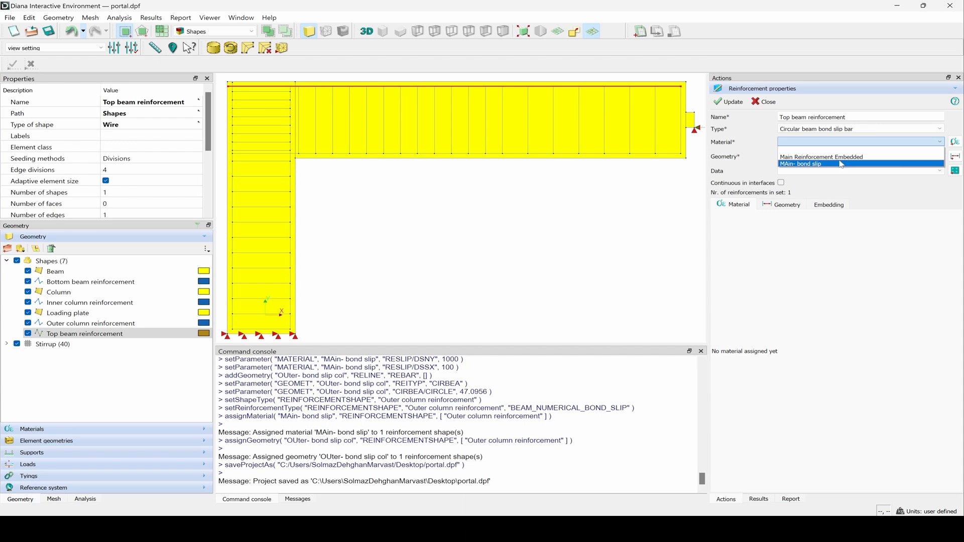
pyautogui.click(842, 164)
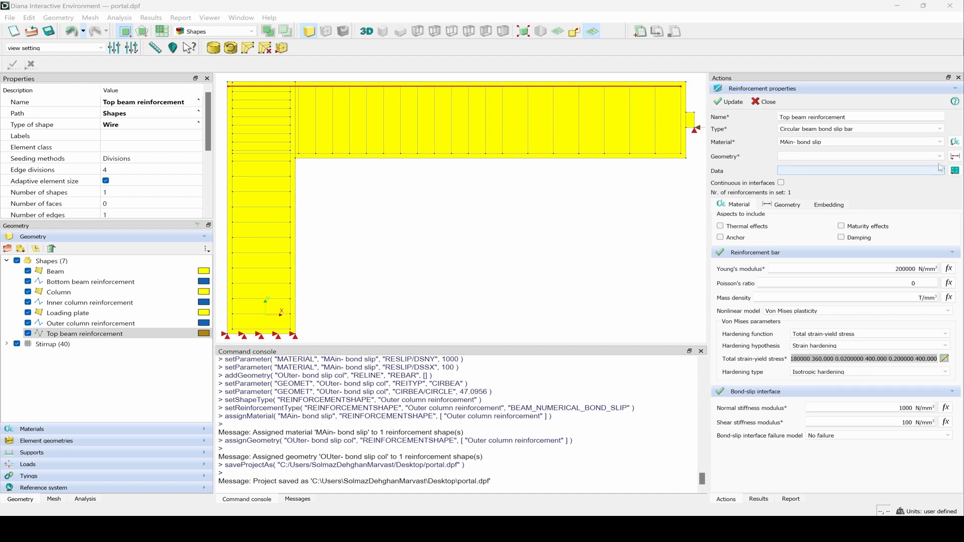
# Create a Circular beam bond-slip geometry named Top beam with a 43.3012 mm diameter and apply the properties to the Top beam reinforcement
pyautogui.click(956, 156)
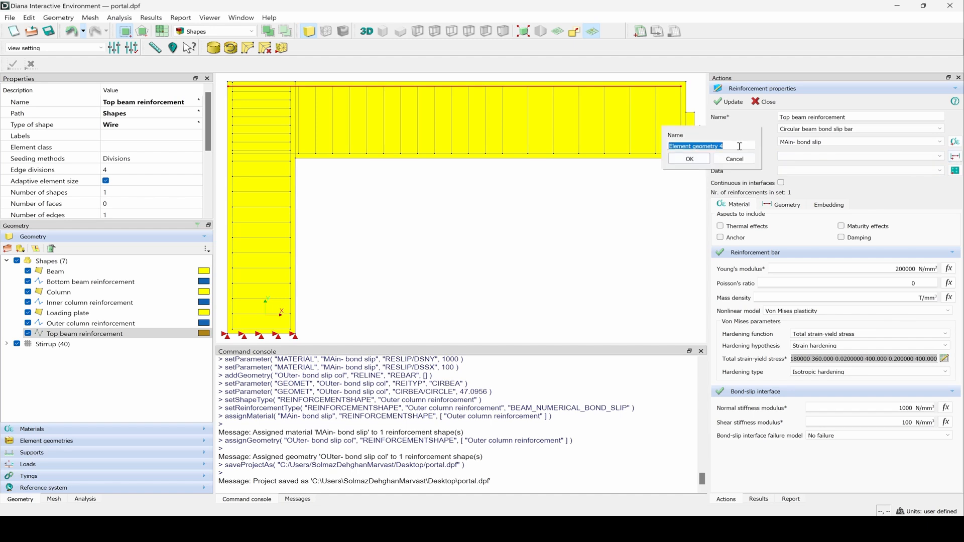
pyautogui.write('Top beam')
pyautogui.click(694, 158)
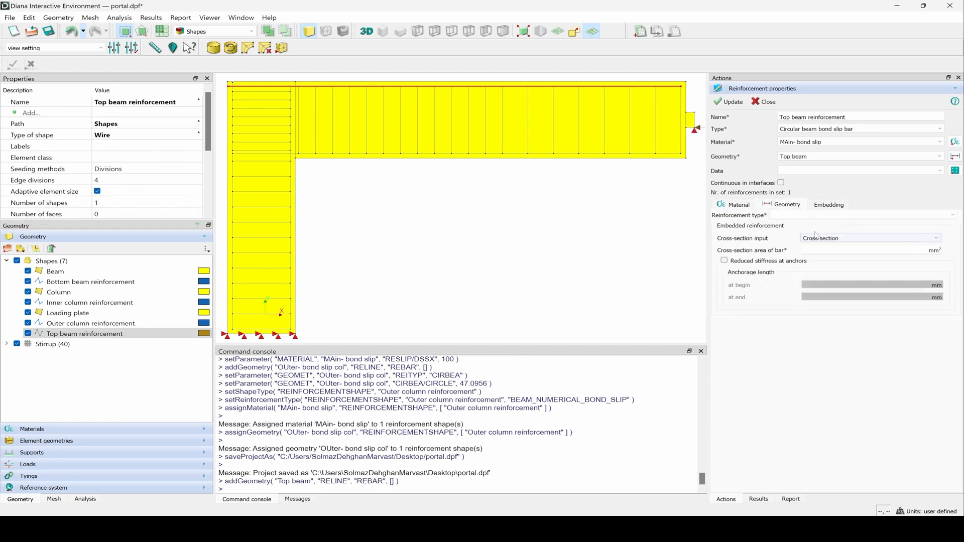
pyautogui.click(813, 214)
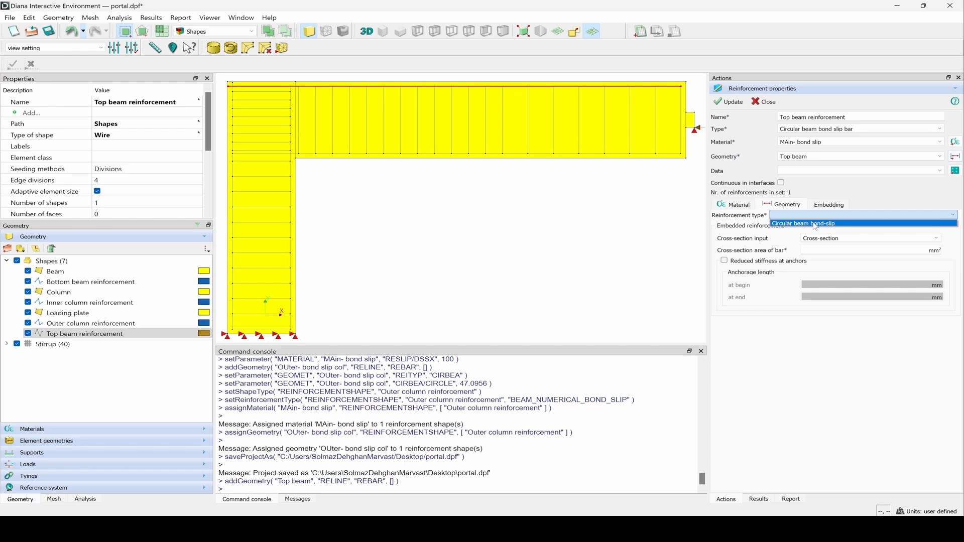
pyautogui.click(813, 222)
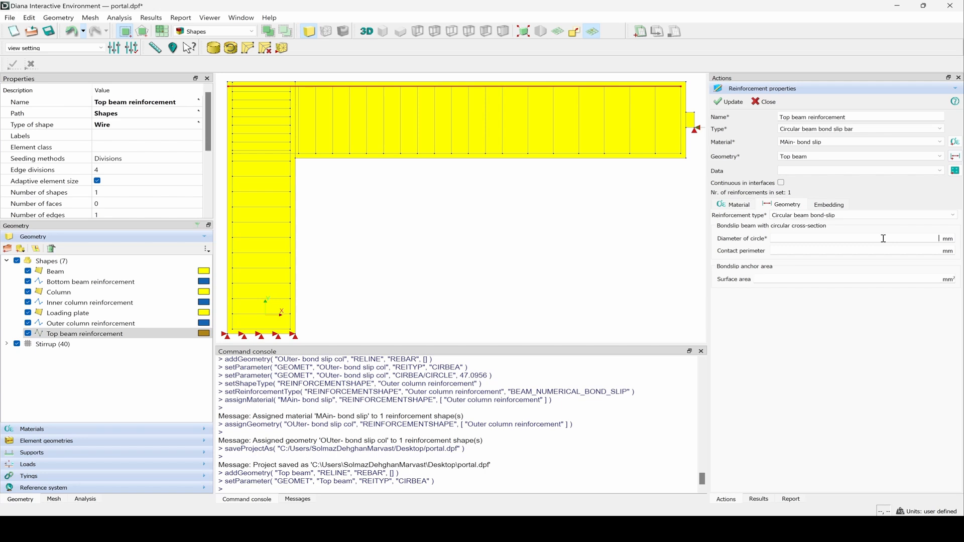
pyautogui.write('43.3012')
pyautogui.click(729, 102)
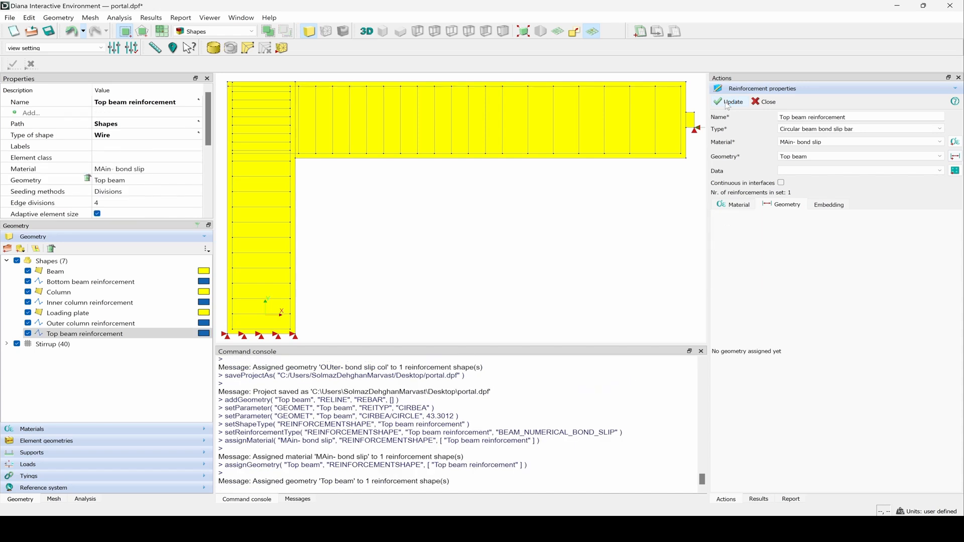
pyautogui.click(767, 103)
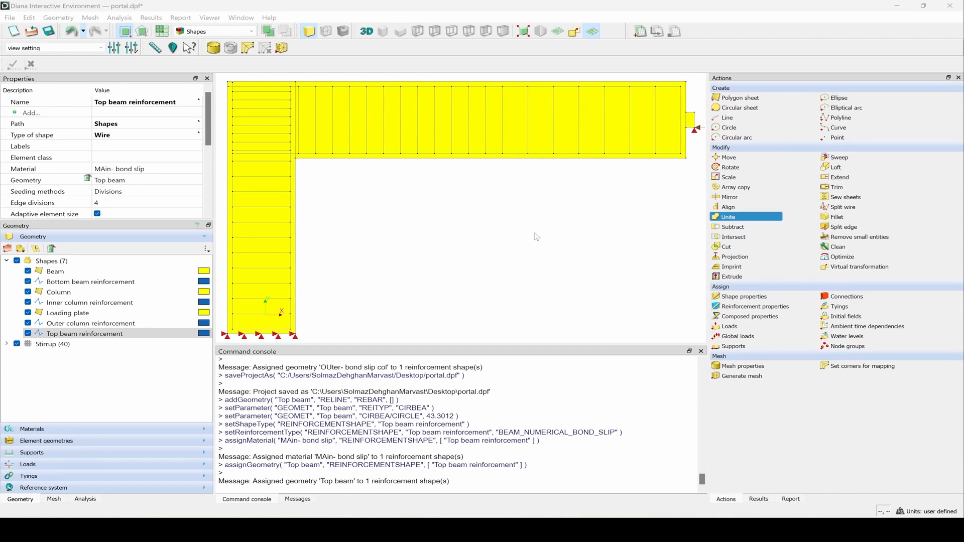
# For the Stirrup set as embedded bars, add a Reinforcements material named Stirrup with the Von Mises plasticity model
pyautogui.click(73, 337)
pyautogui.click(56, 344)
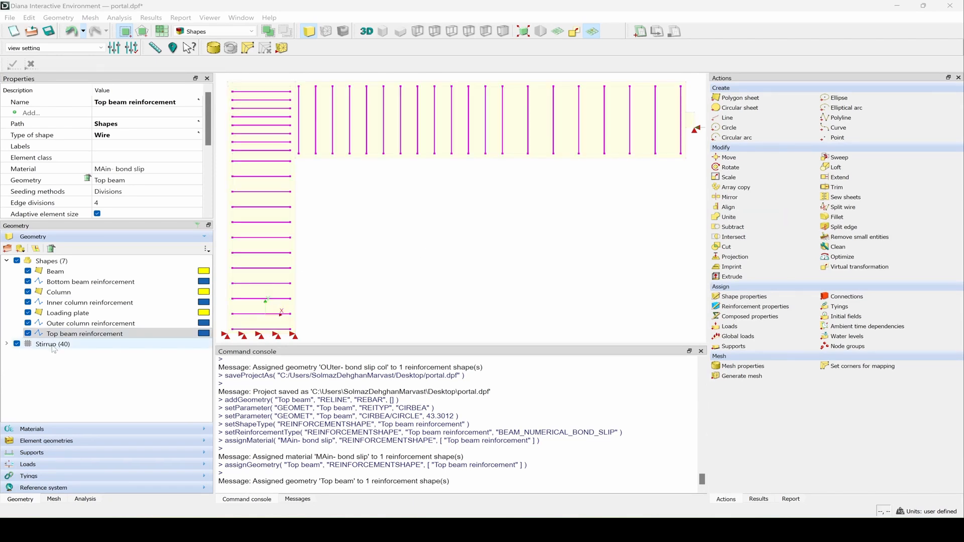
pyautogui.click(53, 346)
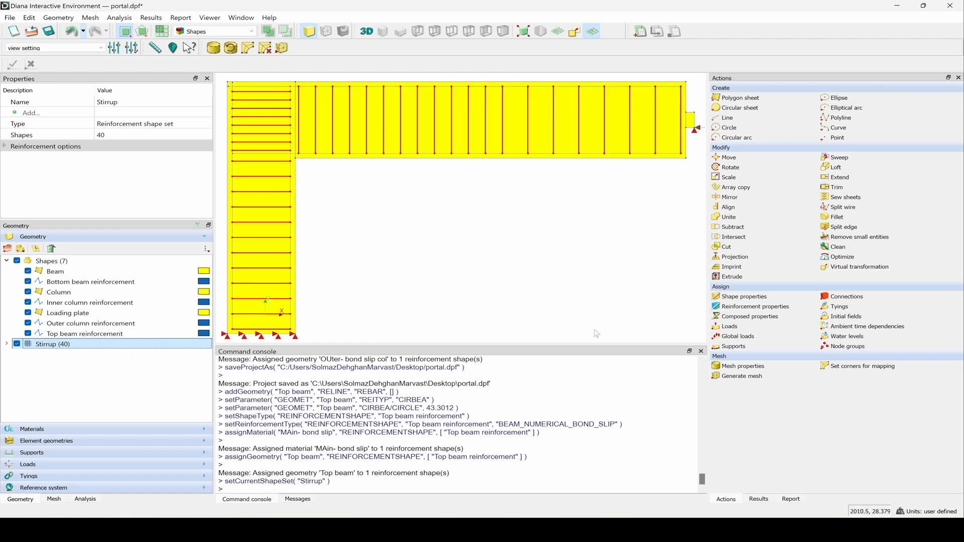
pyautogui.click(756, 307)
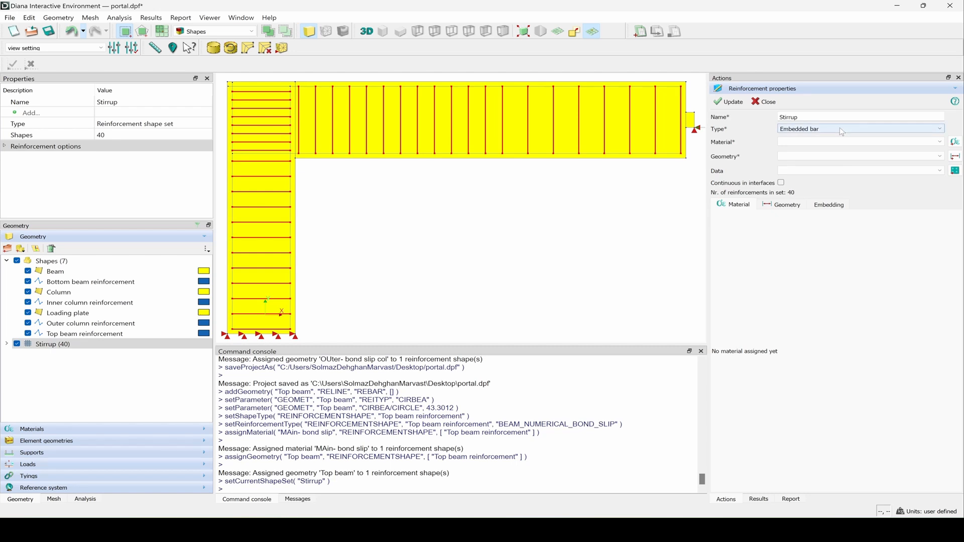
pyautogui.click(842, 132)
pyautogui.click(842, 132)
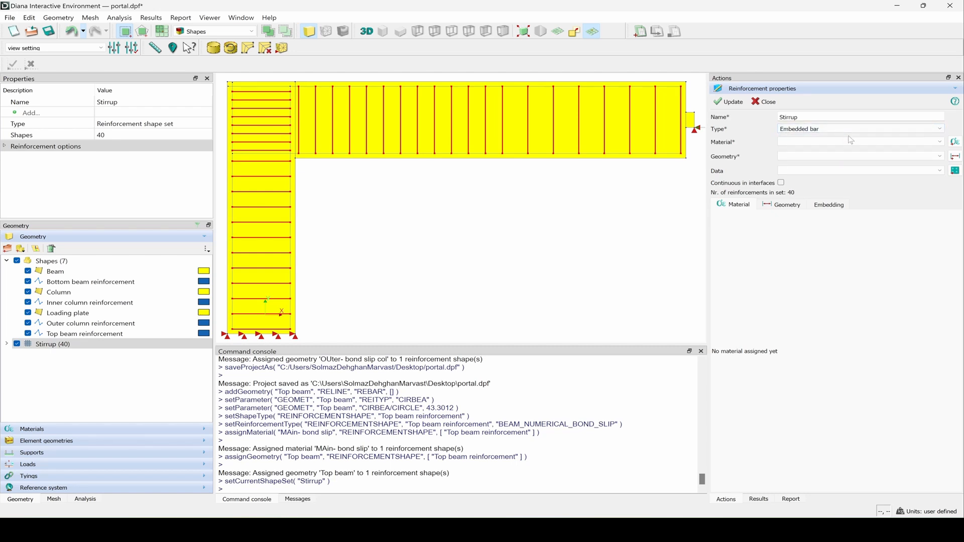
pyautogui.click(955, 142)
pyautogui.tripleClick(508, 222)
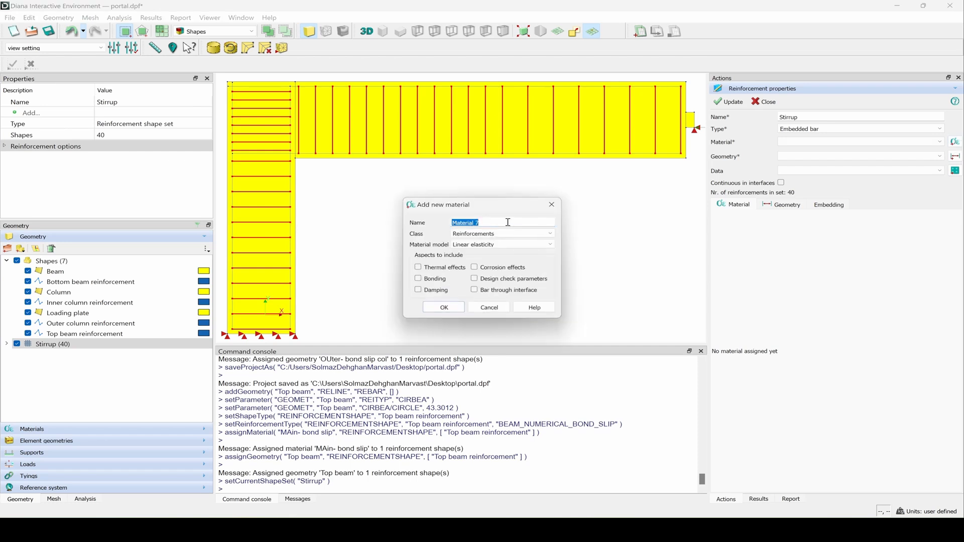
pyautogui.write('Stirrup')
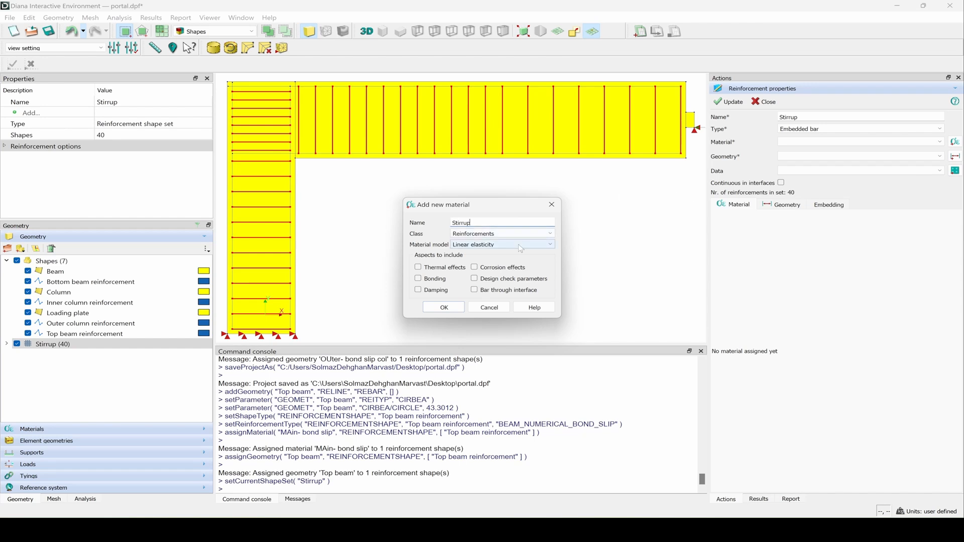
pyautogui.click(518, 244)
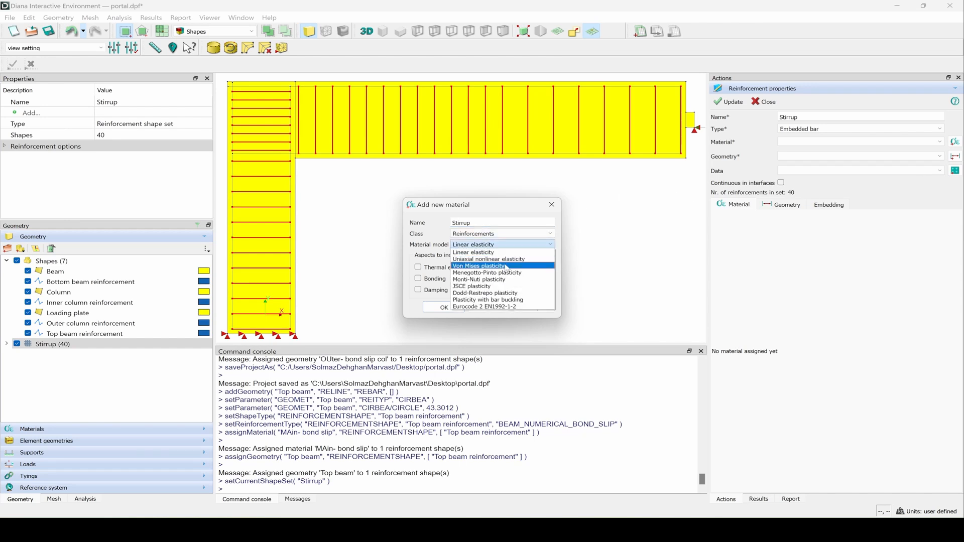
pyautogui.click(506, 266)
pyautogui.click(444, 307)
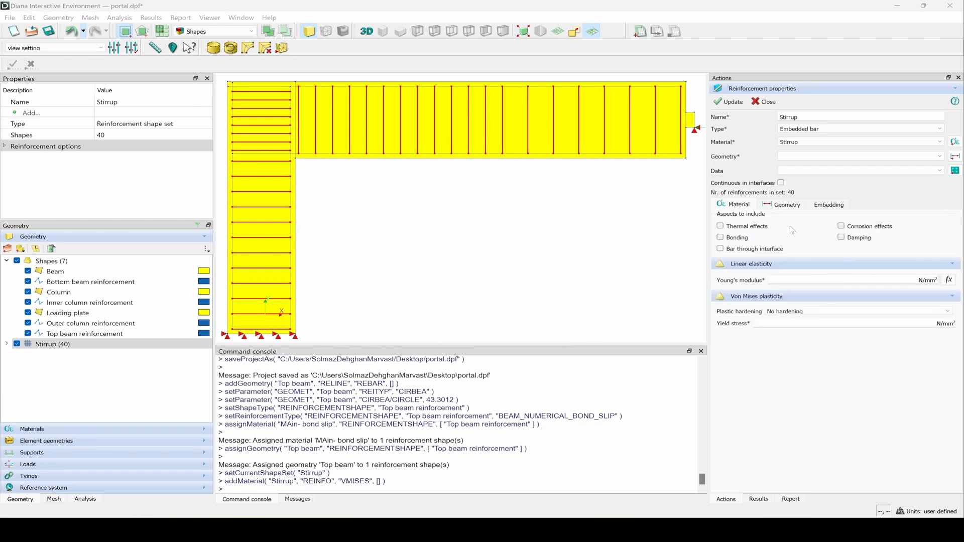
# Give the Stirrup material a Young's modulus of 200000 N/mm² and Total strain-yield stress plastic hardening
pyautogui.click(842, 276)
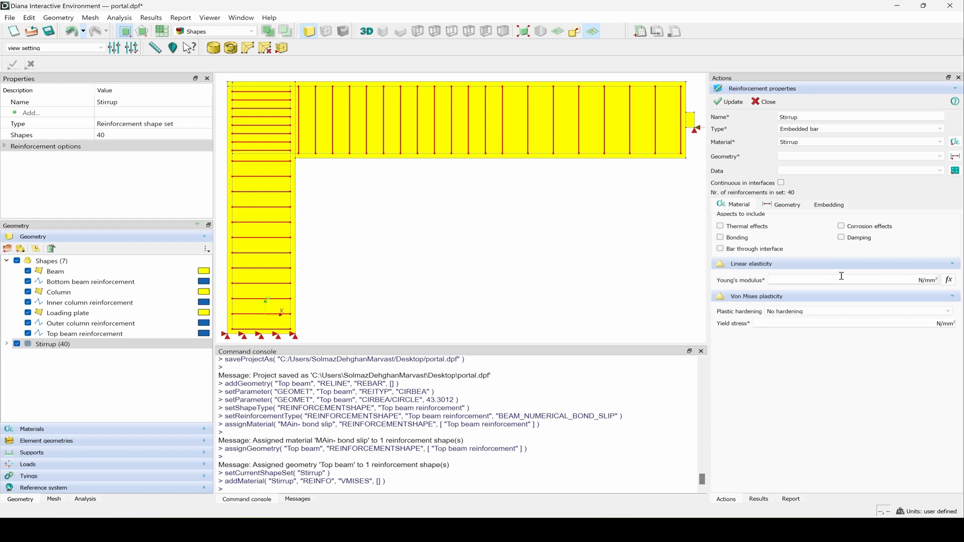
pyautogui.write('200000')
pyautogui.click(816, 312)
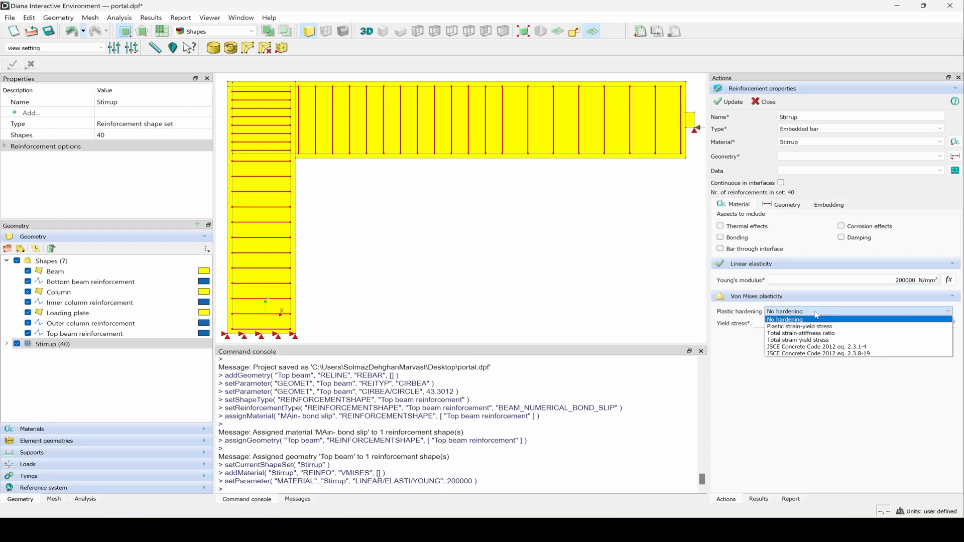
pyautogui.click(820, 341)
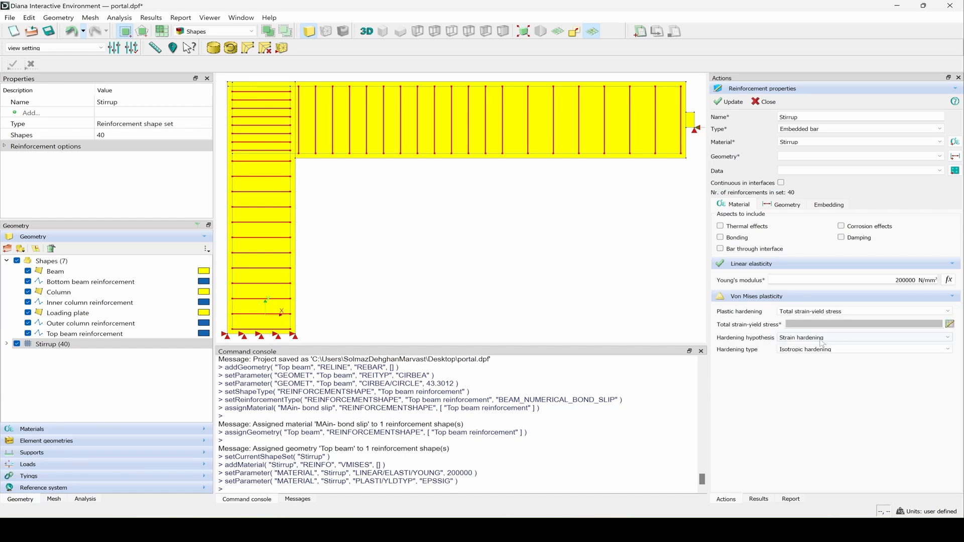
# Fill the Stirrup material's total strain-yield stress table with the pairs 0.001655 and 331, 0.02 and 365, and 0.2 and 365 N/mm²
pyautogui.click(950, 324)
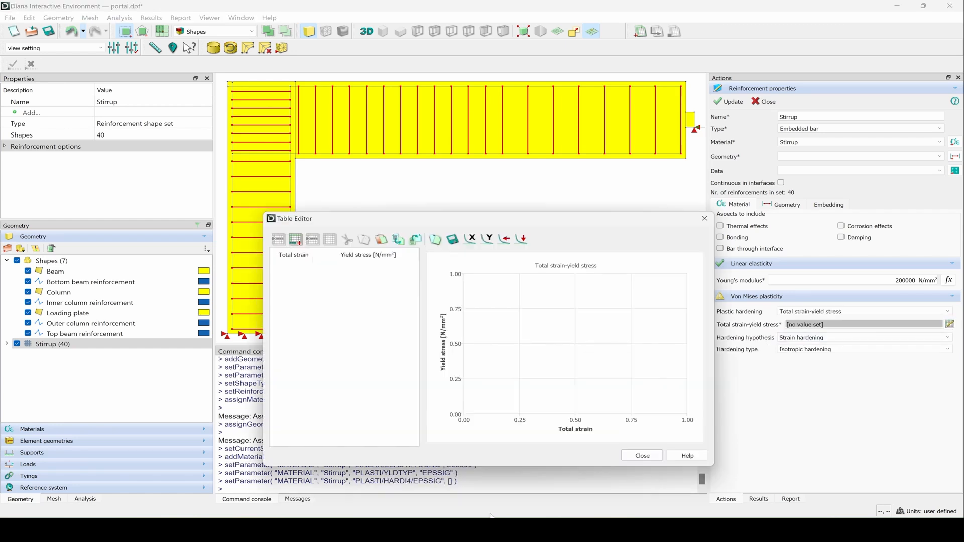
pyautogui.click(500, 530)
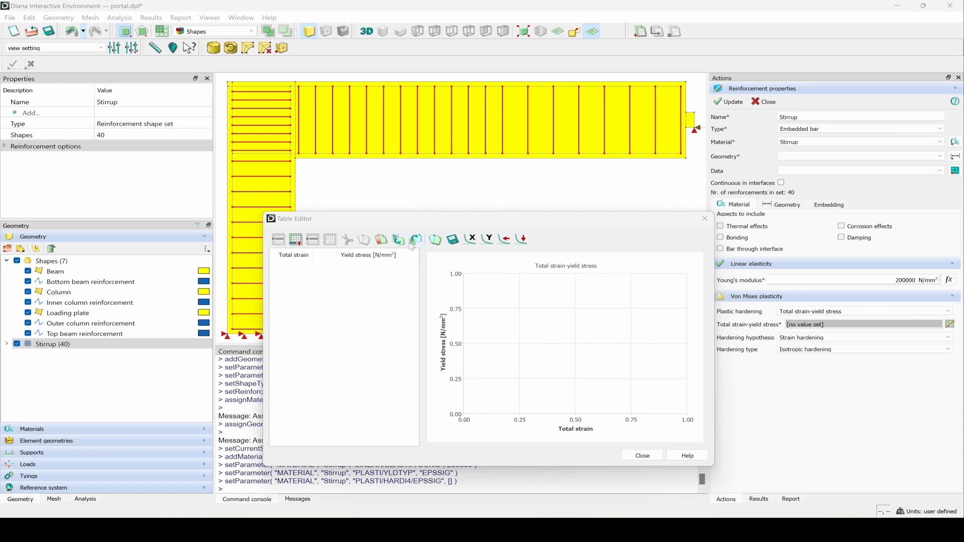
pyautogui.click(305, 258)
pyautogui.write('0.001655\t331 0.02\t365 0.2\t365')
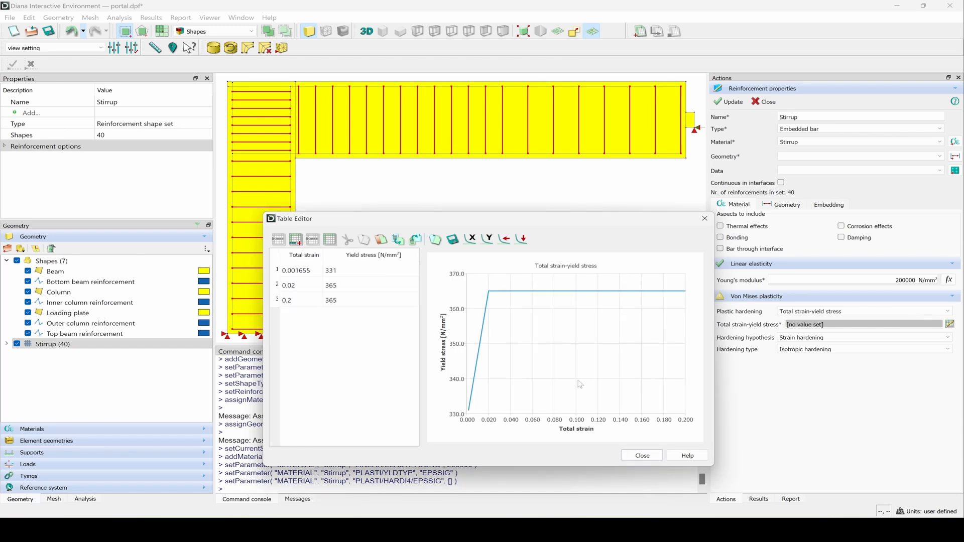
pyautogui.click(643, 456)
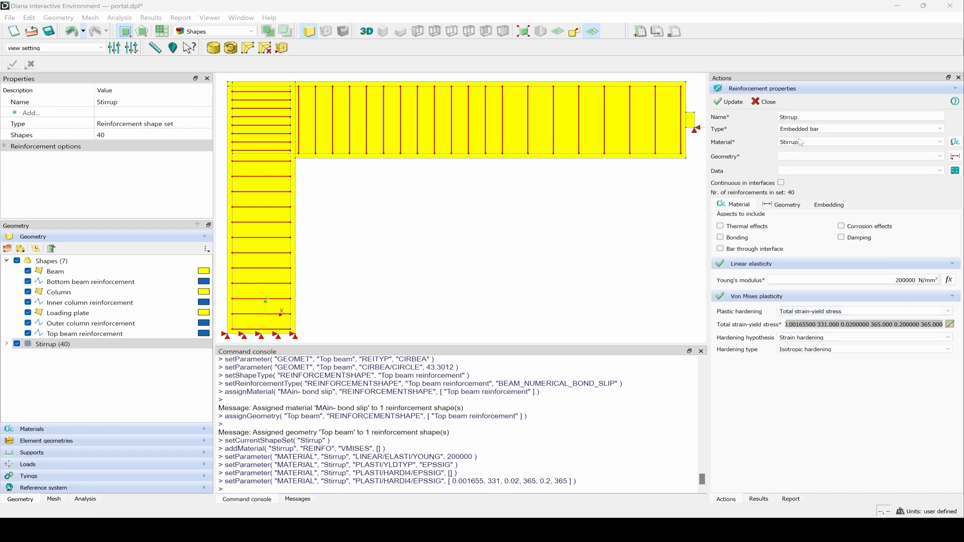
# Create an Embedded geometry named Stirrup with a bar cross-section area of 157.08 mm² and apply the properties to the Stirrup set
pyautogui.click(954, 157)
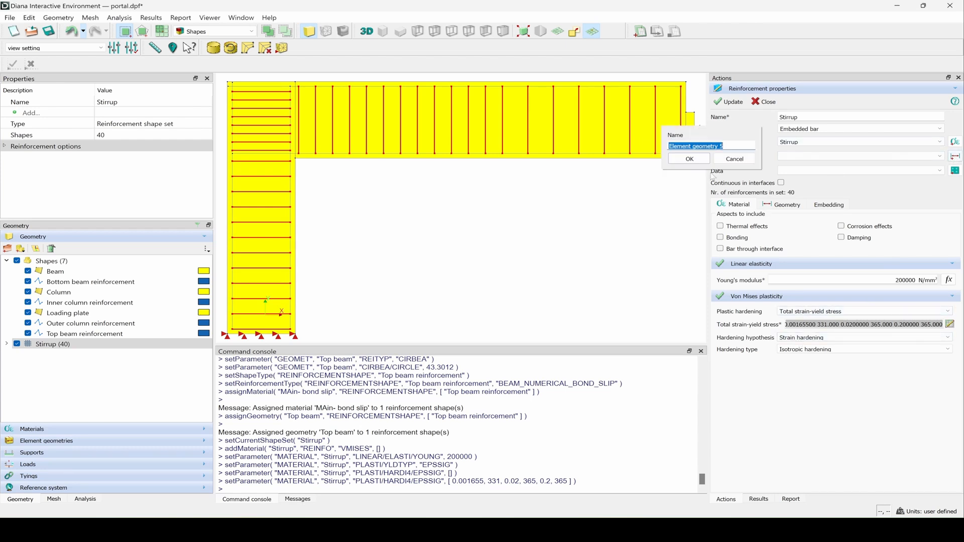
pyautogui.write('ctirrup')
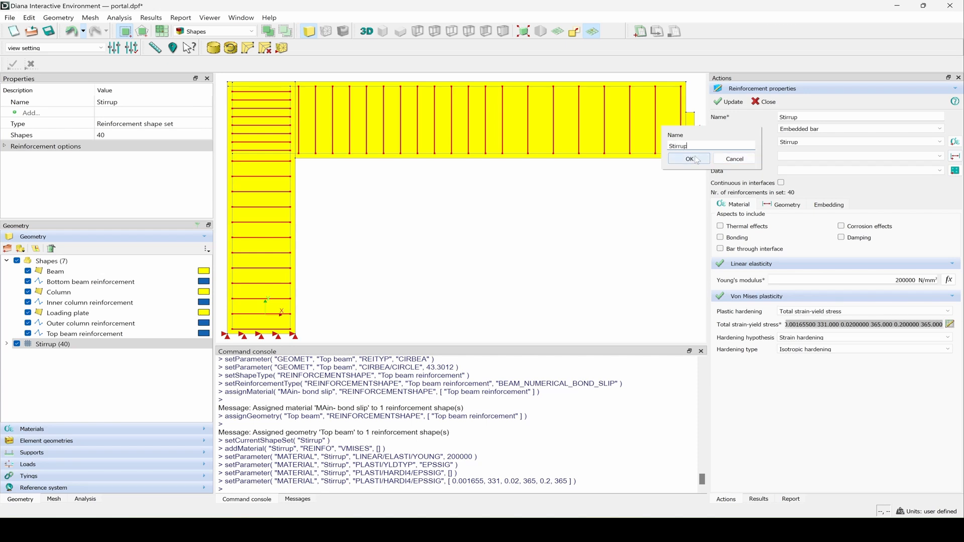
pyautogui.click(697, 159)
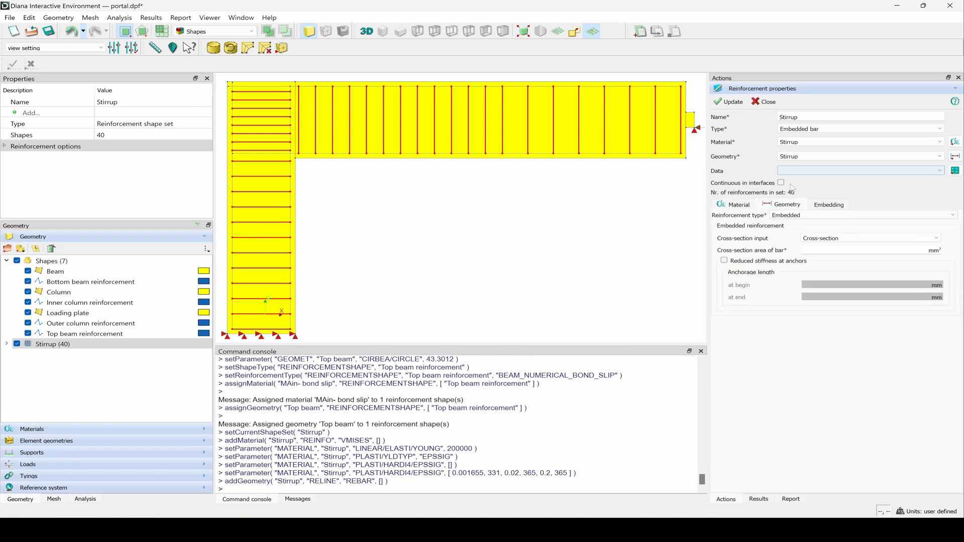
pyautogui.click(873, 250)
pyautogui.write('157')
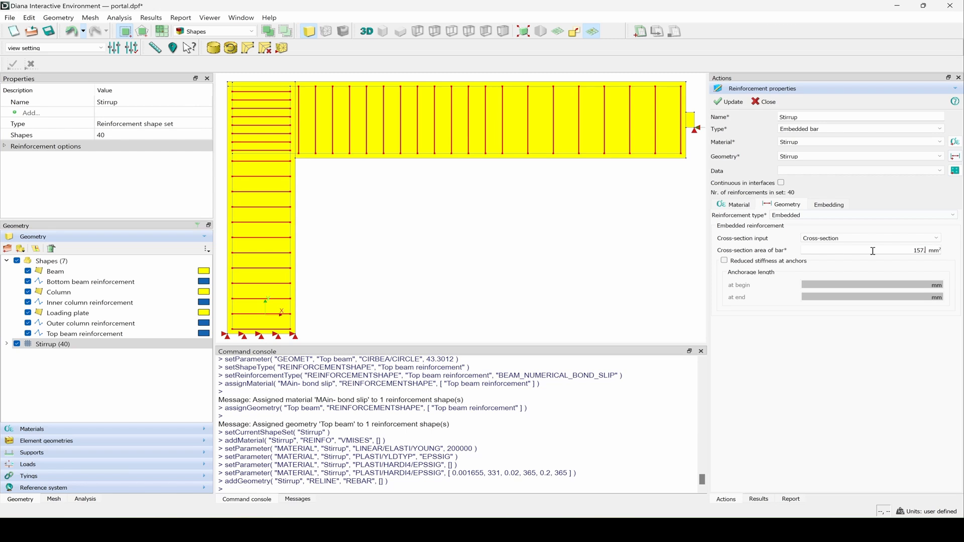
pyautogui.write('.08')
pyautogui.click(736, 103)
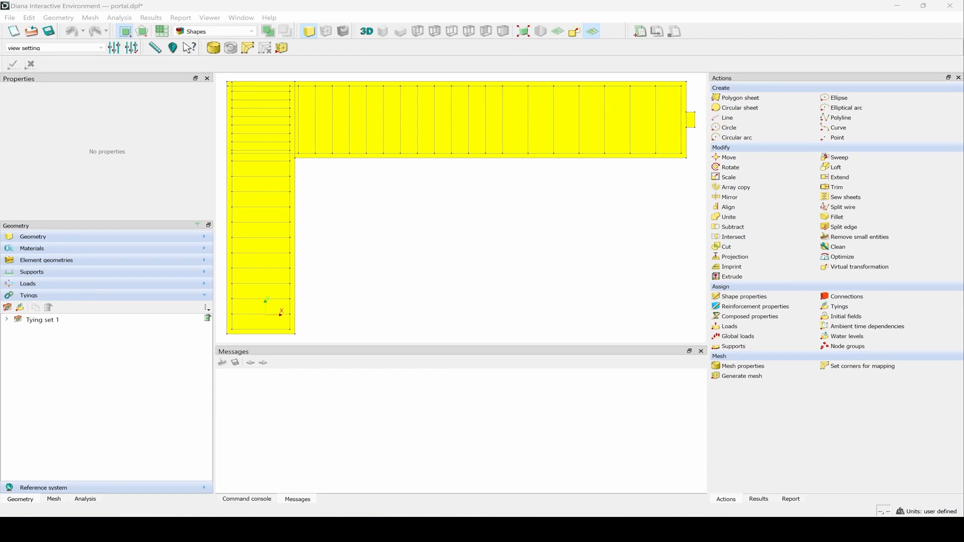
# Review the model's geometry, materials, supports, loads and tyings, displaying both support sets on the frame
pyautogui.click(122, 236)
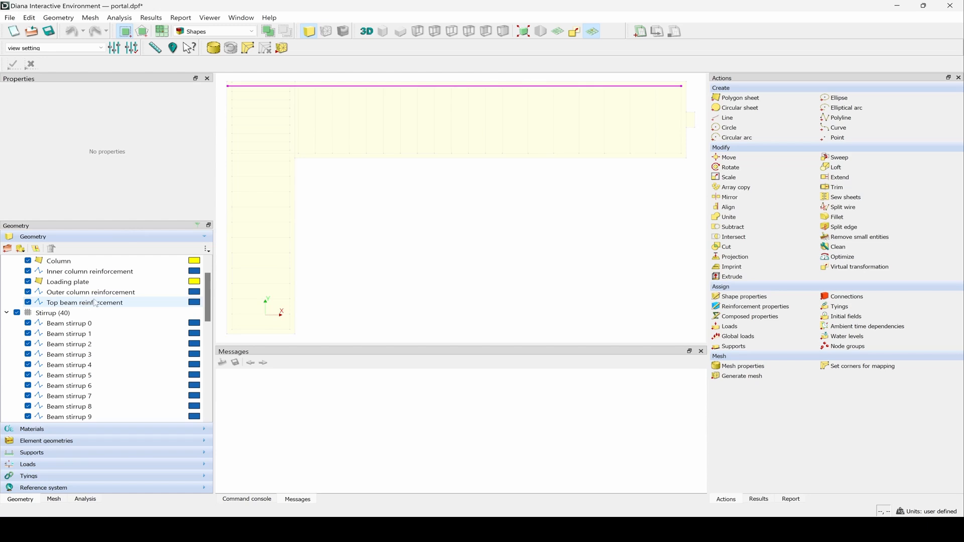
pyautogui.click(99, 238)
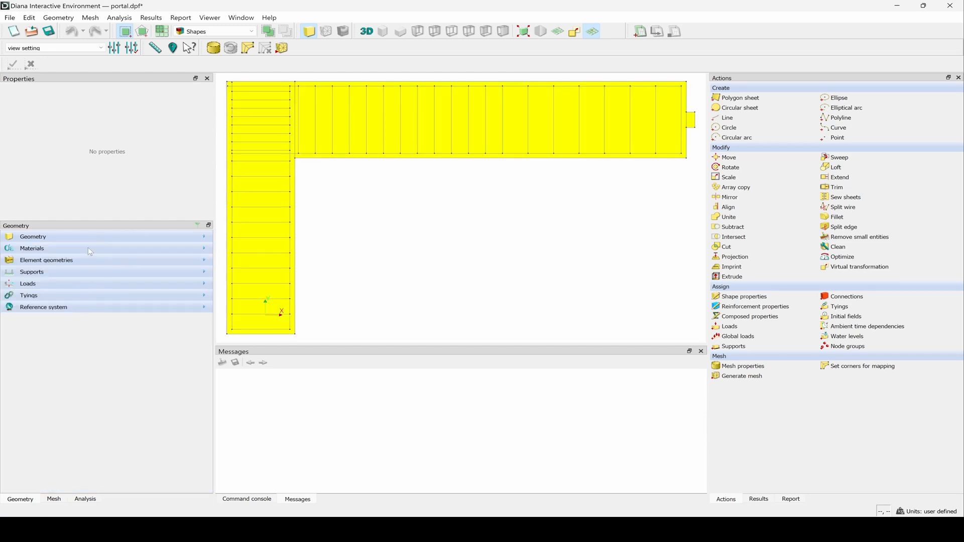
pyautogui.click(88, 248)
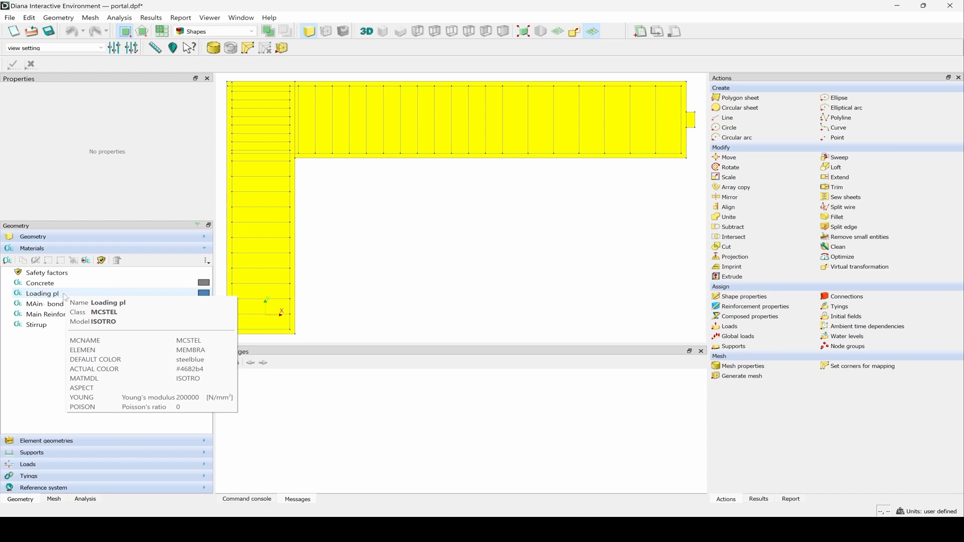
pyautogui.click(32, 453)
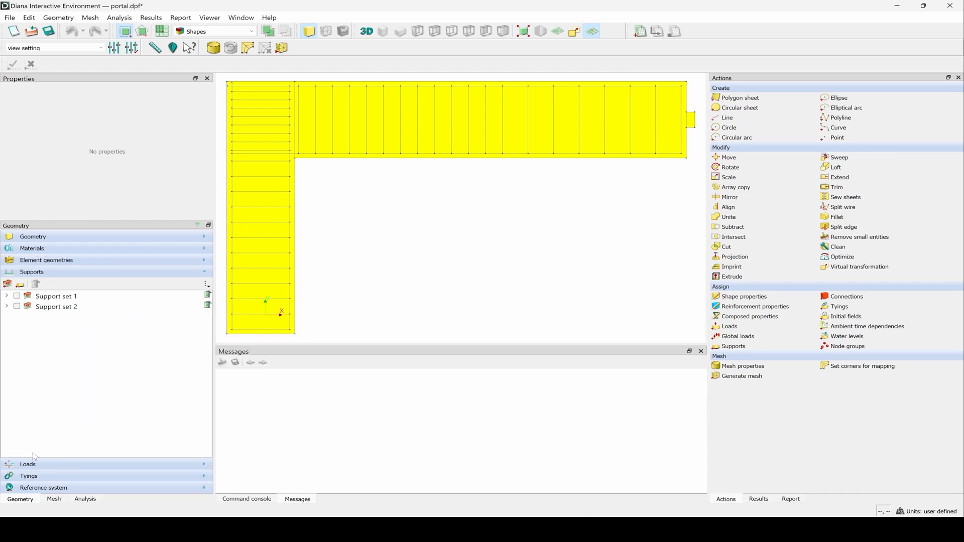
pyautogui.click(17, 306)
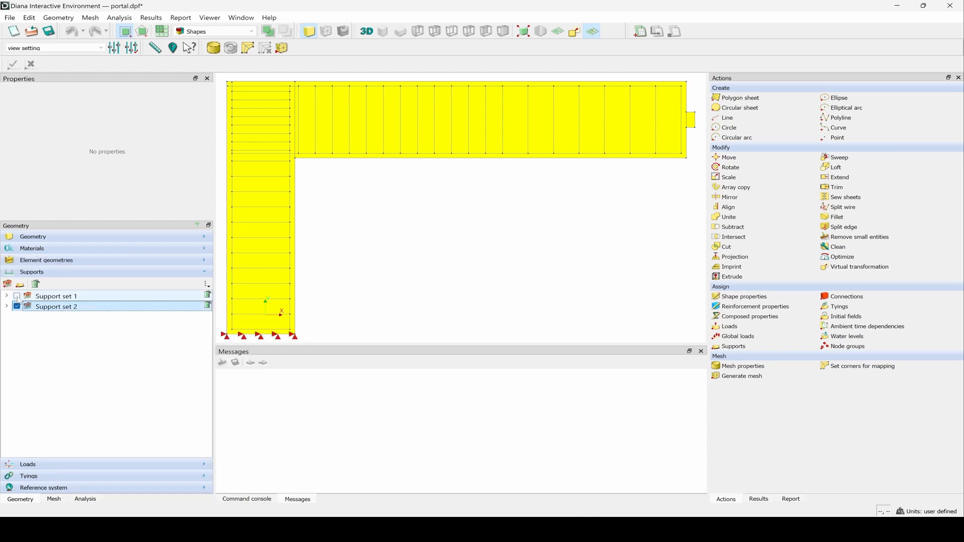
pyautogui.click(16, 297)
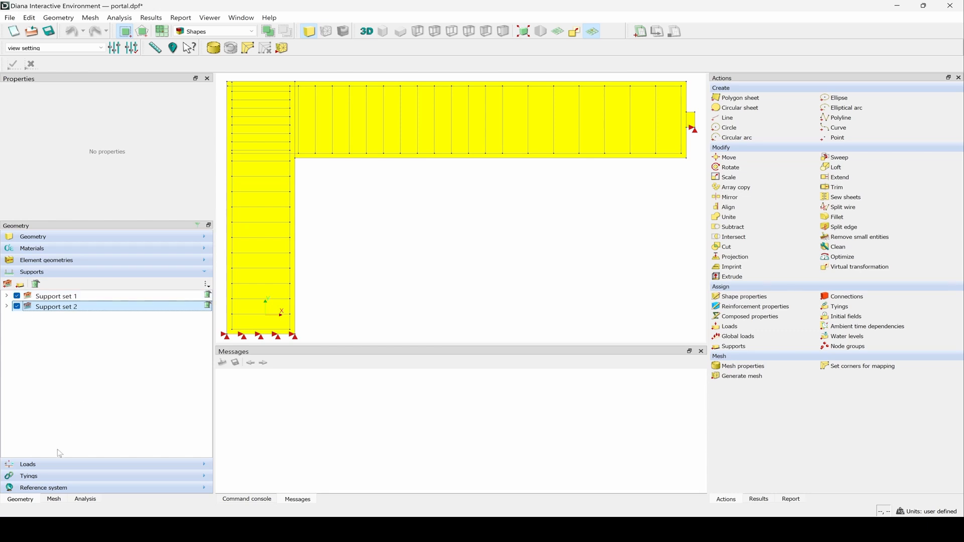
pyautogui.click(57, 466)
pyautogui.click(53, 477)
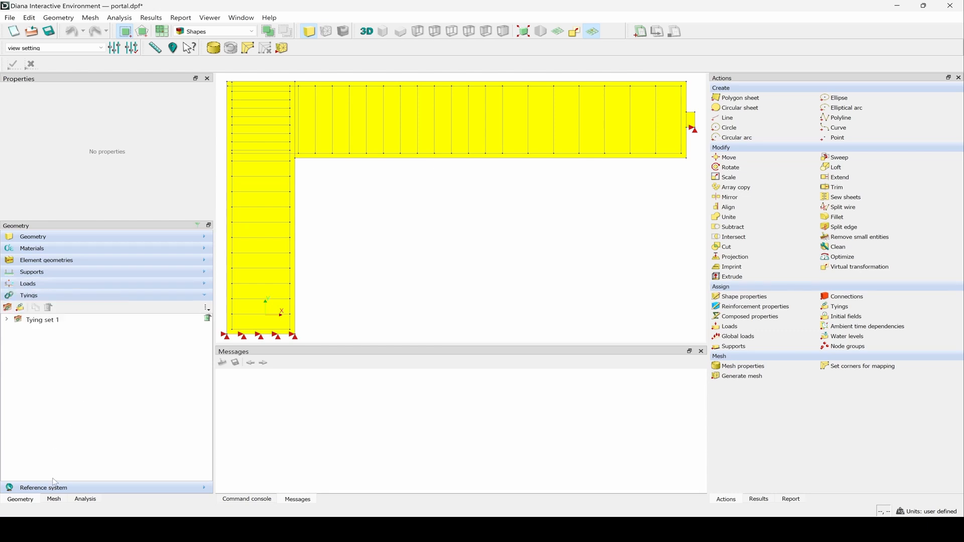
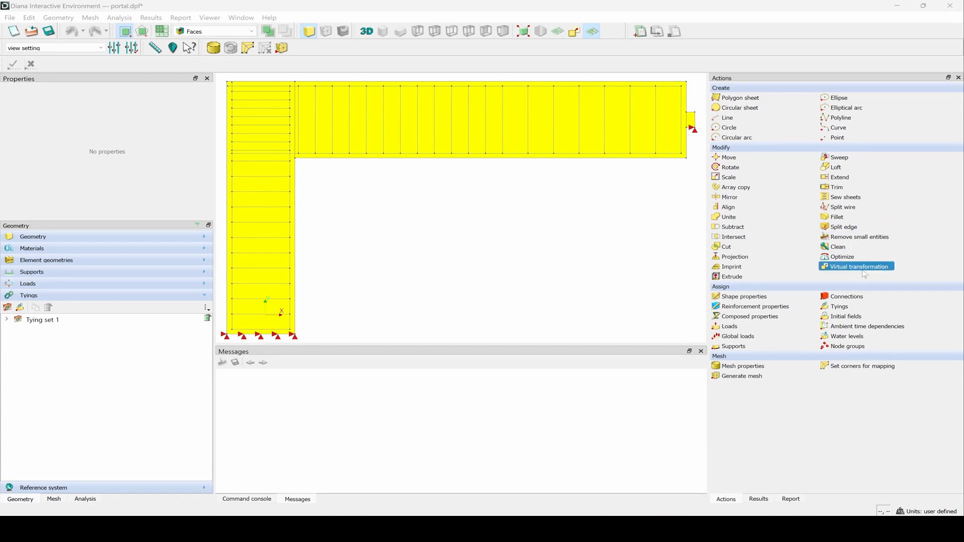
# Start an interface connection named Loading edge, with edge selection and the beam's end edge beside the loading plate as source
pyautogui.click(852, 298)
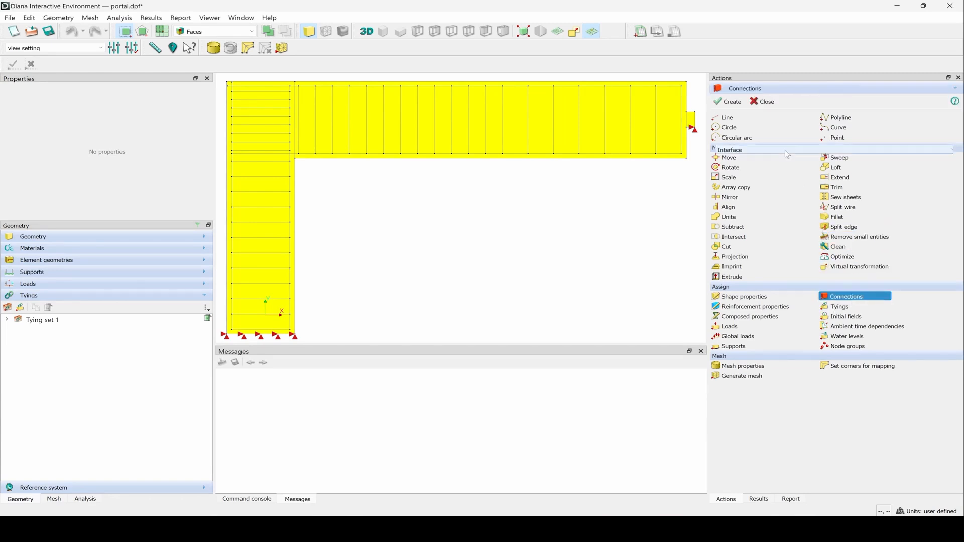
pyautogui.tripleClick(758, 132)
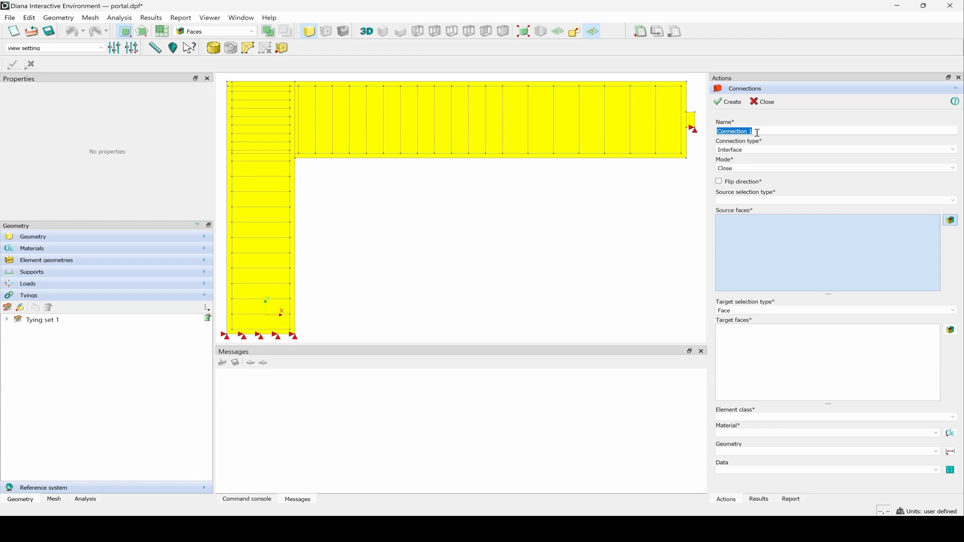
pyautogui.write('Lcadinh')
pyautogui.press('BackSpace')
pyautogui.write('g edge')
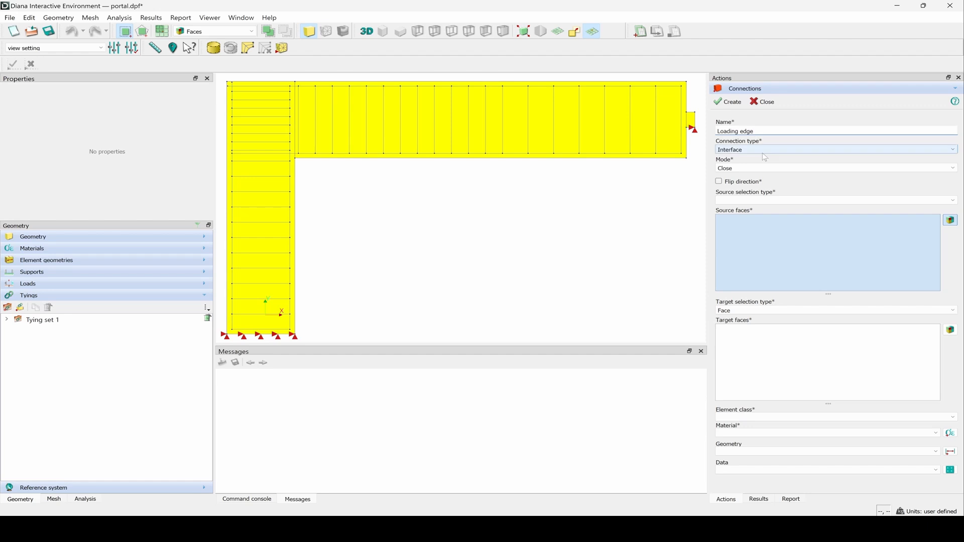
pyautogui.click(753, 201)
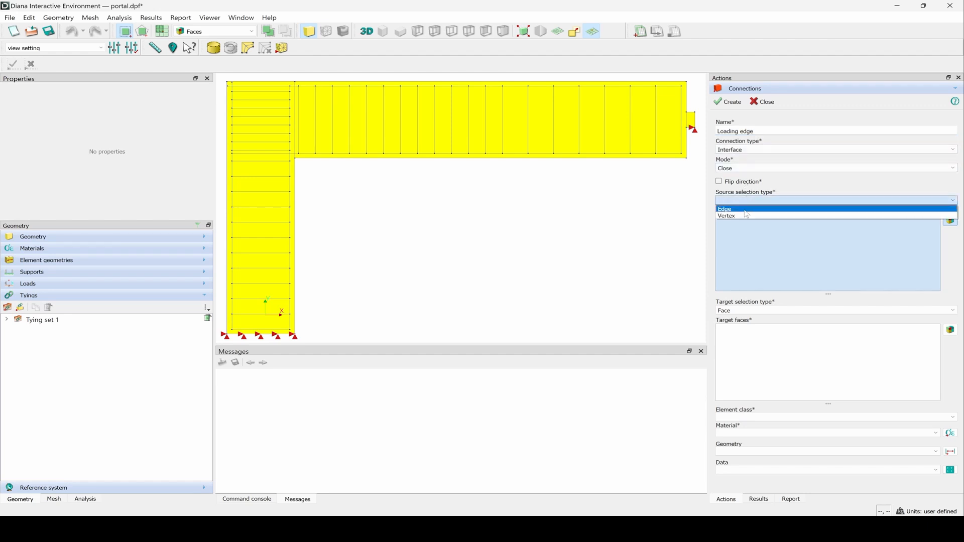
pyautogui.click(747, 213)
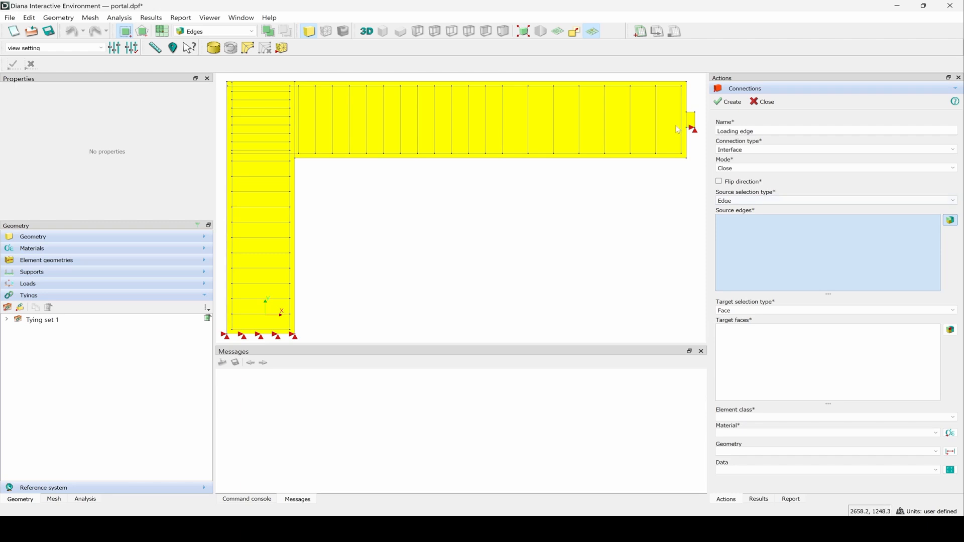
pyautogui.scroll(1, 692, 105)
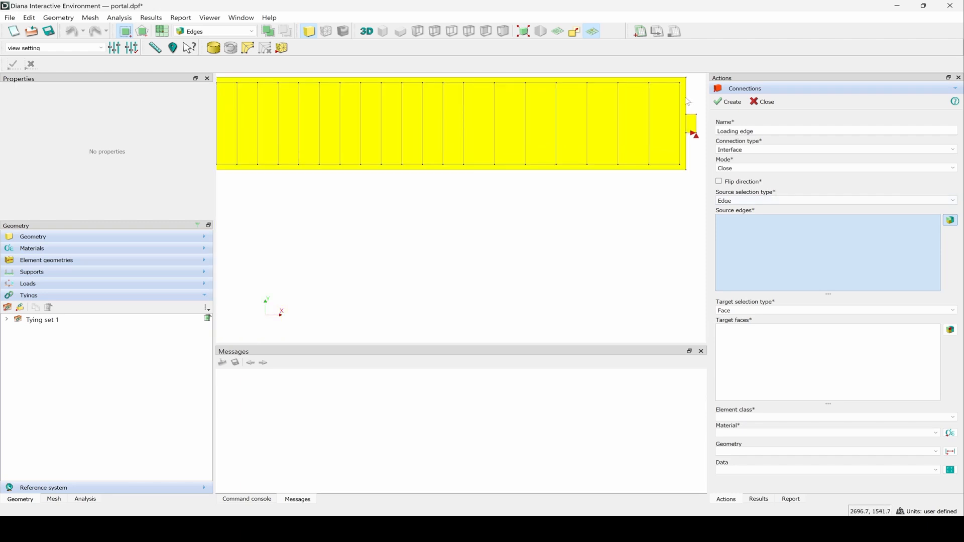
pyautogui.click(688, 102)
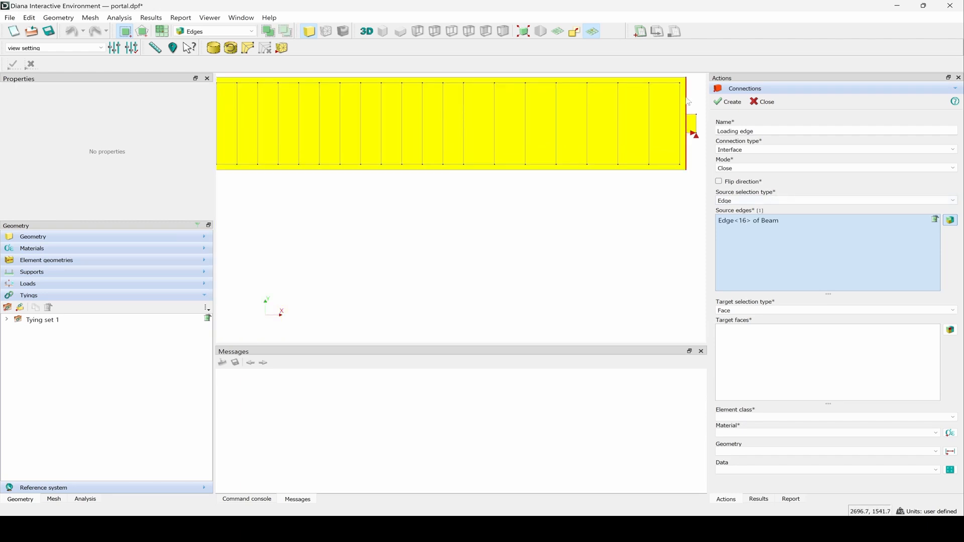
# Use edge selection for the connection target, show only the Loading plate, and pick its edge facing the beam
pyautogui.click(753, 311)
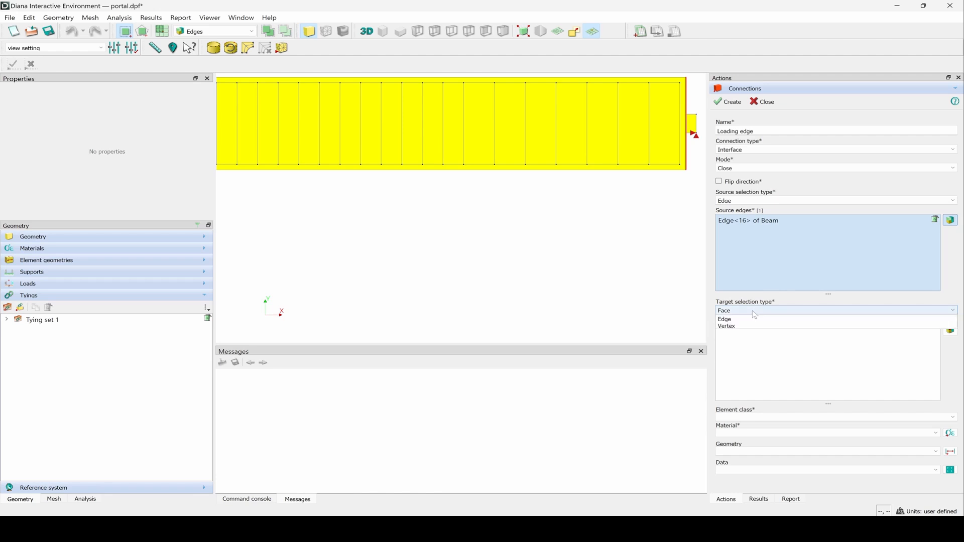
pyautogui.click(755, 326)
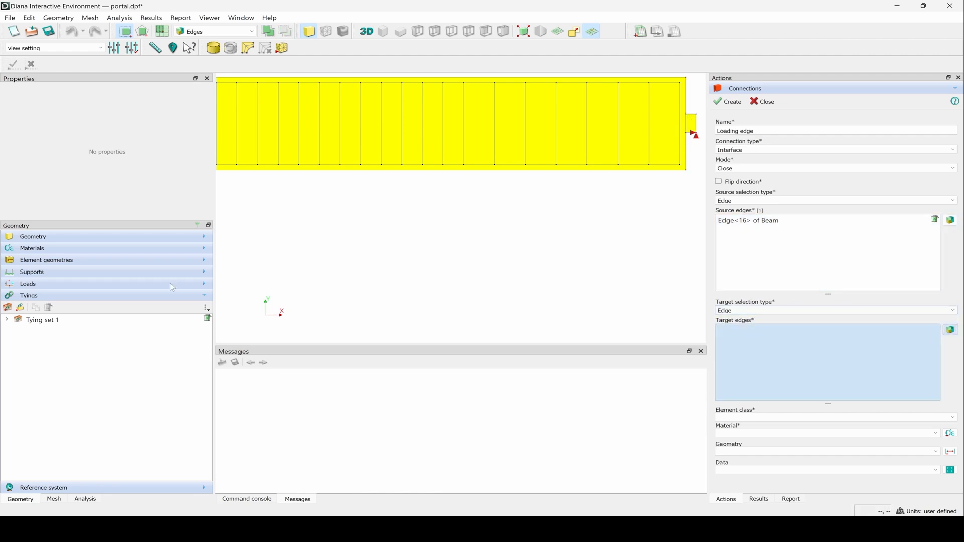
pyautogui.click(48, 238)
pyautogui.click(47, 262)
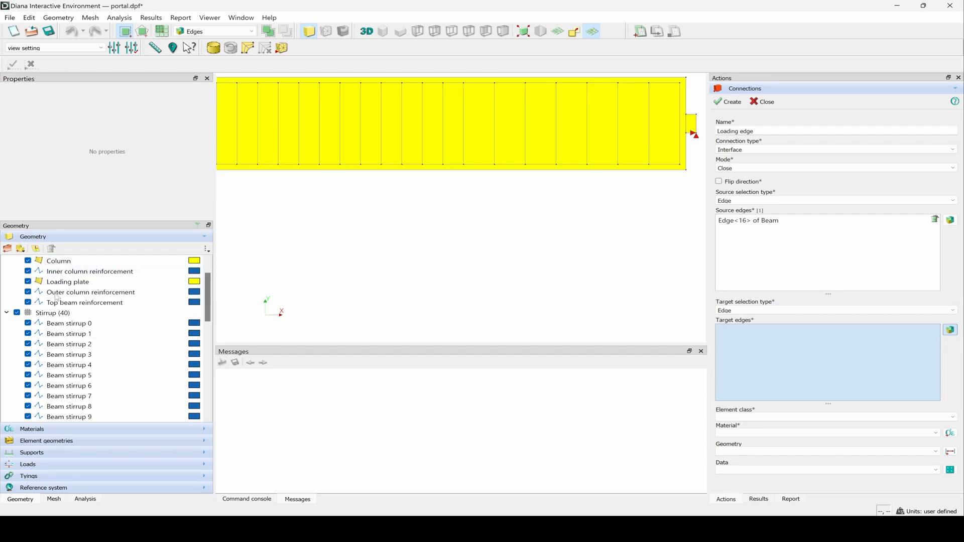
pyautogui.scroll(1, 49, 315)
pyautogui.click(49, 315)
pyautogui.rightClick(58, 316)
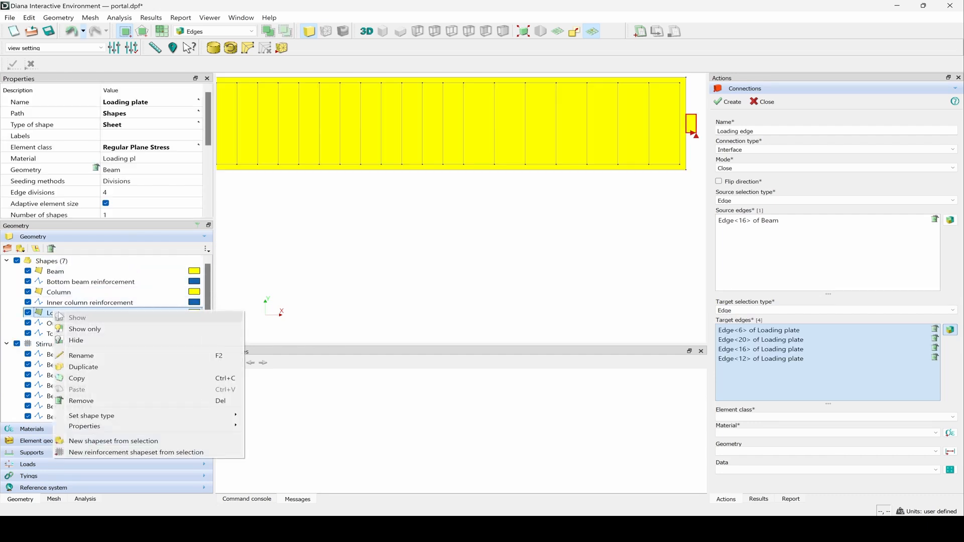
pyautogui.click(76, 329)
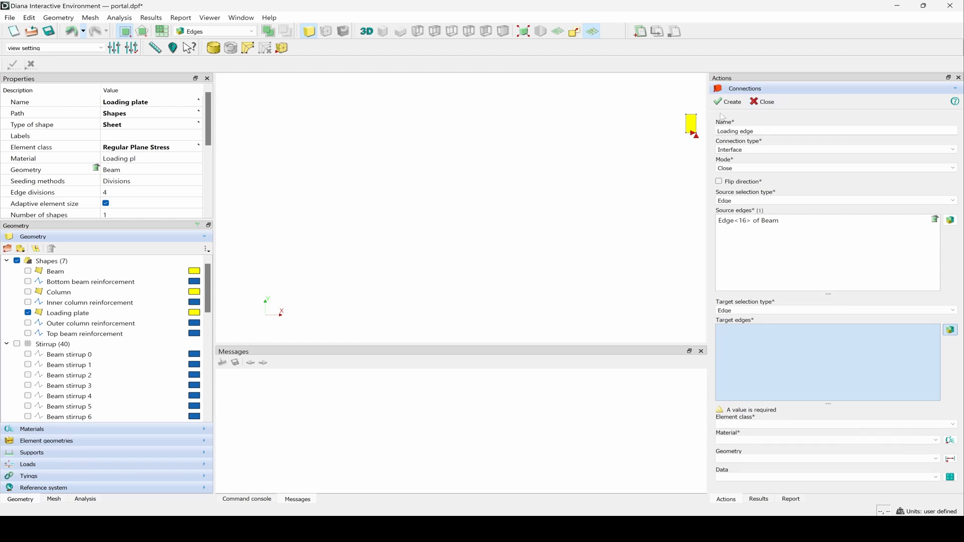
pyautogui.click(689, 127)
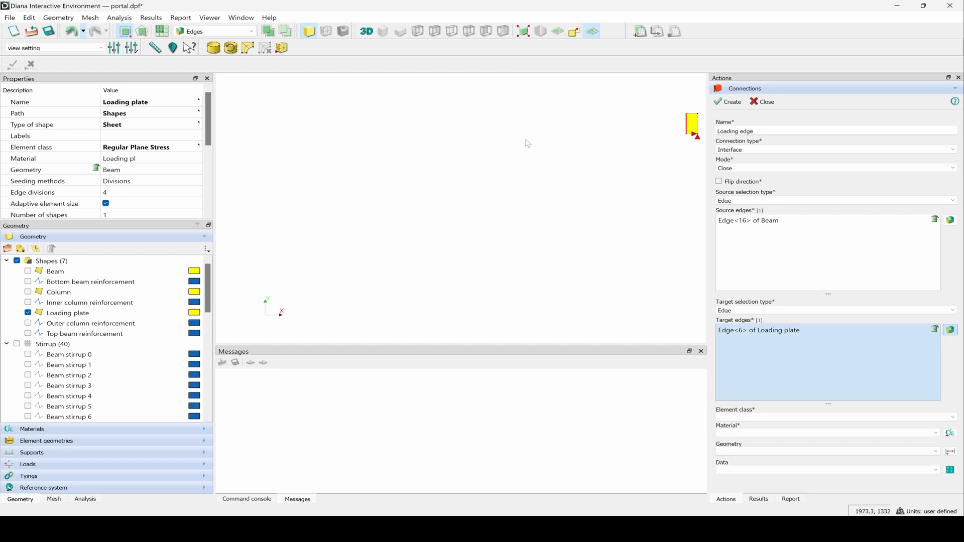
# Set the connection's element class to Structural Line Interfaces and add an Interface elements material named LInear with Linear elasticity
pyautogui.click(763, 418)
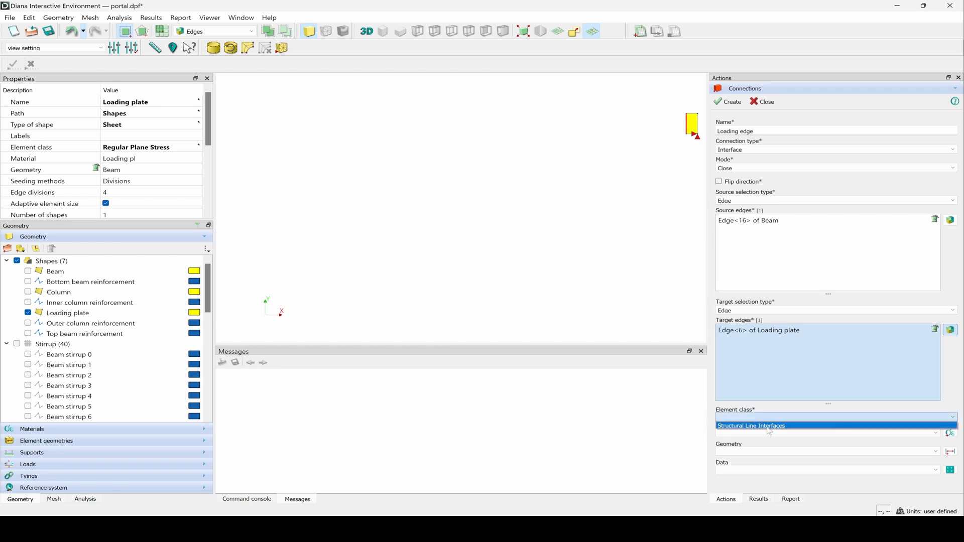
pyautogui.click(770, 430)
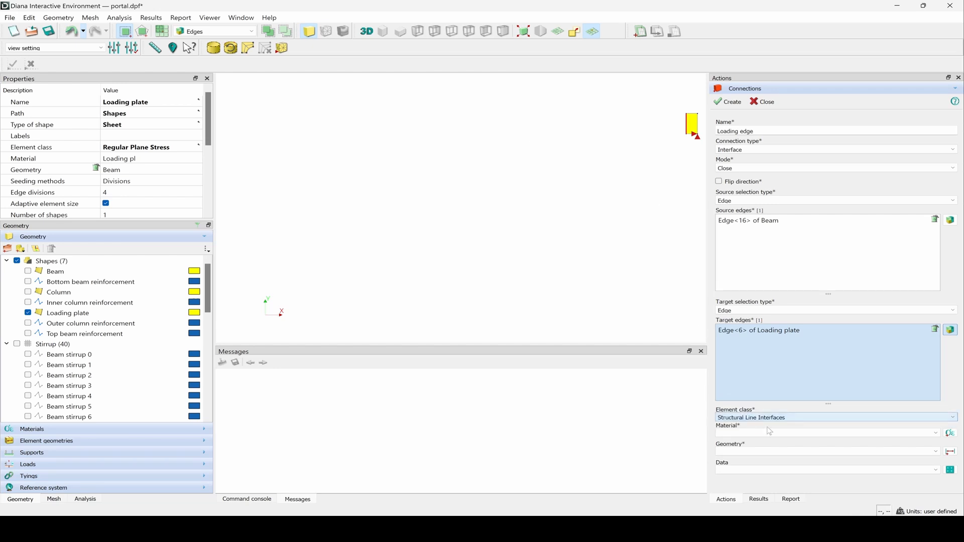
pyautogui.click(952, 434)
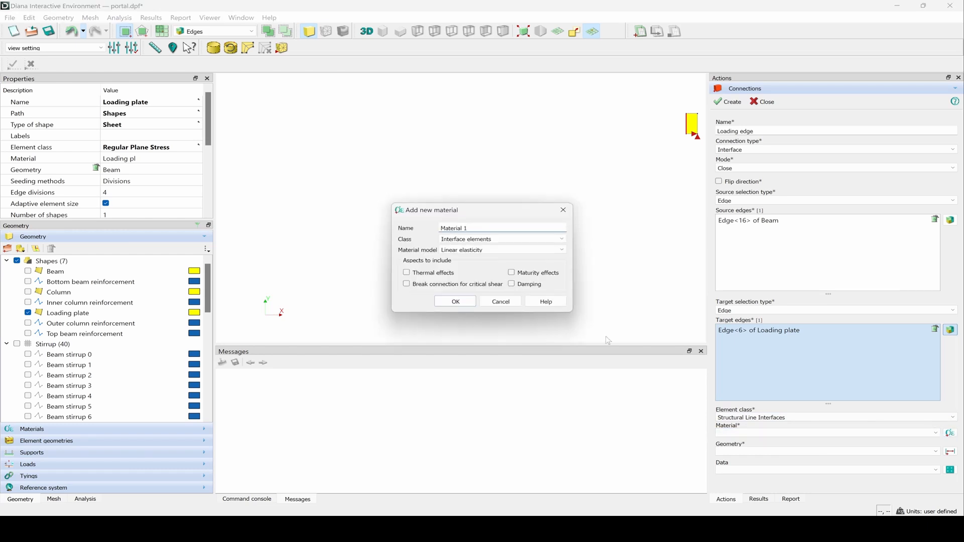
pyautogui.tripleClick(473, 227)
pyautogui.write('LInear')
pyautogui.click(501, 240)
pyautogui.click(502, 242)
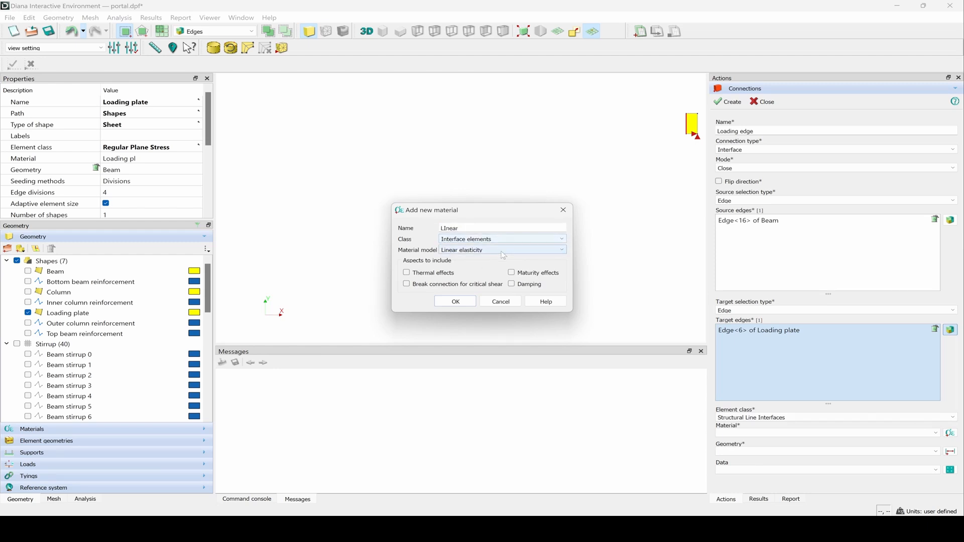
pyautogui.click(504, 250)
pyautogui.click(477, 262)
pyautogui.click(456, 301)
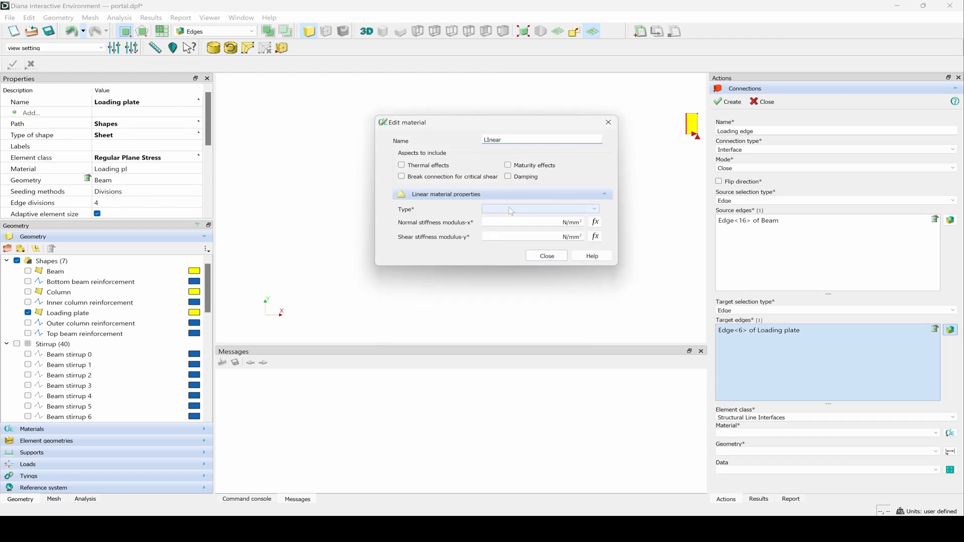
# Define the LInear material as a 2D line interface with normal stiffness modulus 1000 and shear stiffness modulus 10 N/mm³
pyautogui.click(511, 211)
pyautogui.click(511, 218)
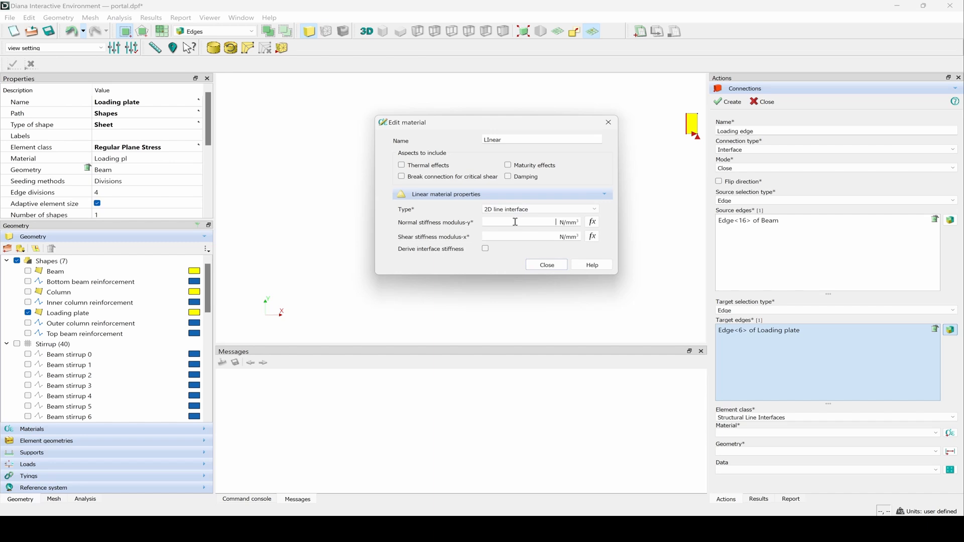
pyautogui.write('1000')
pyautogui.click(528, 237)
pyautogui.write('10')
pyautogui.click(546, 265)
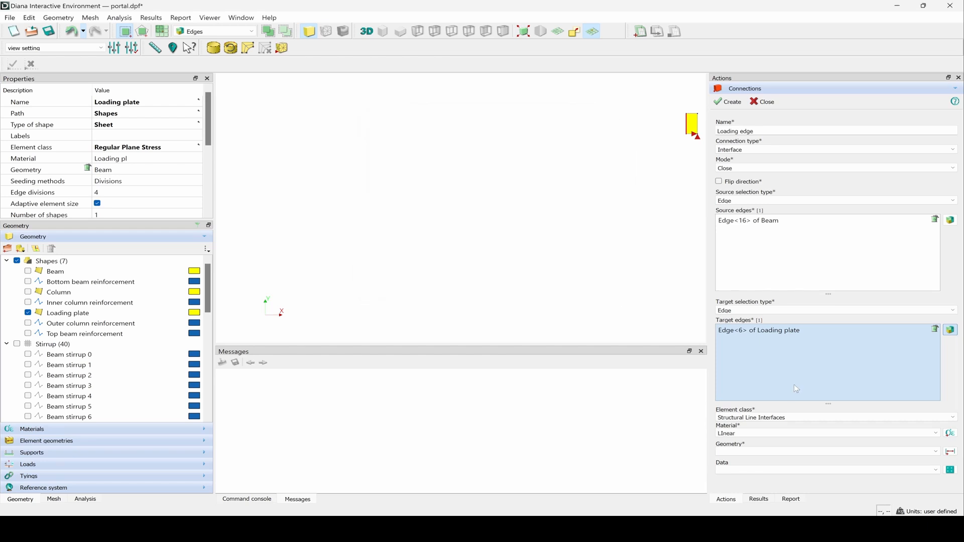
# Add a new element geometry named Linear for the connection, using the Lines shape type and 2D line interface elements
pyautogui.click(953, 455)
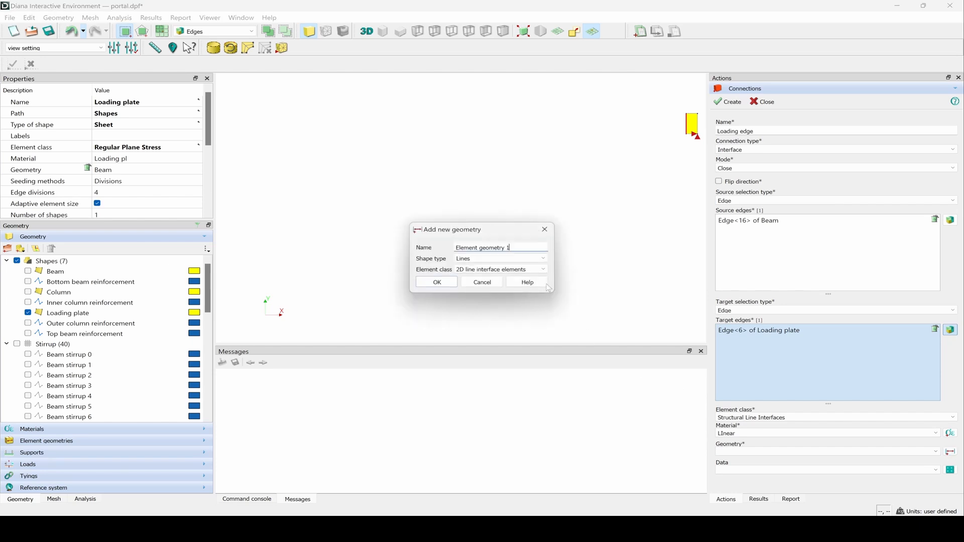
pyautogui.doubleClick(519, 248)
pyautogui.tripleClick(518, 248)
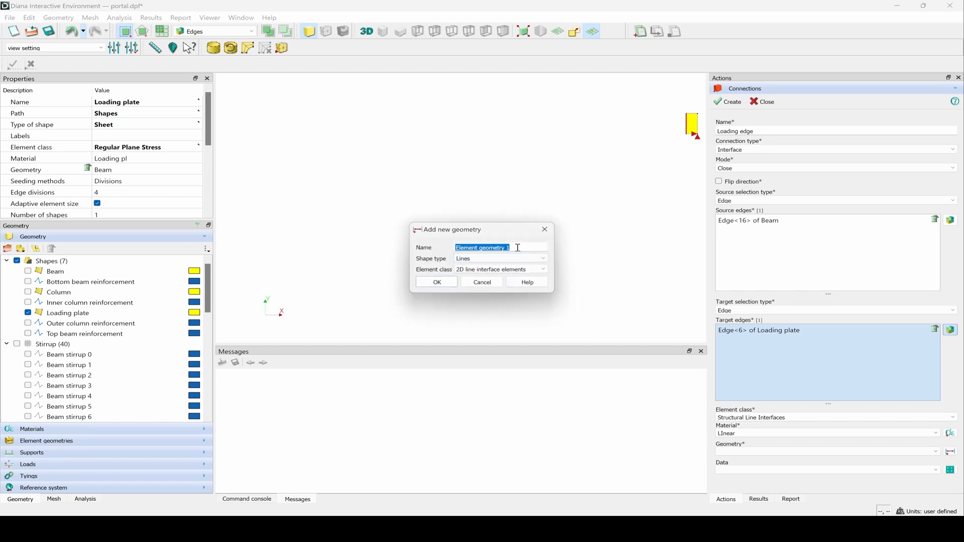
pyautogui.write('LInear')
pyautogui.press('BackSpace')
pyautogui.press('BackSpace')
pyautogui.press('BackSpace')
pyautogui.press('BackSpace')
pyautogui.press('BackSpace')
pyautogui.press('BackSpace')
pyautogui.write('inear')
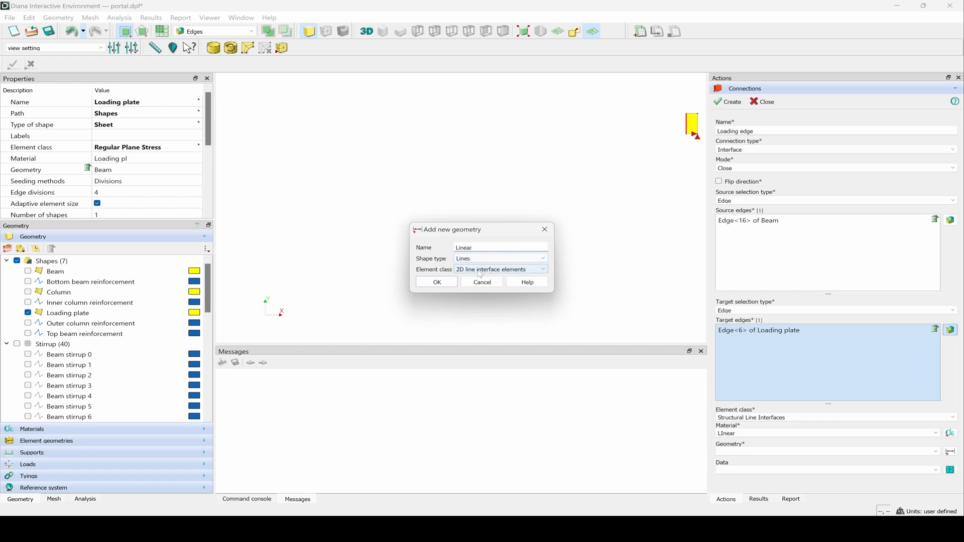
pyautogui.click(447, 284)
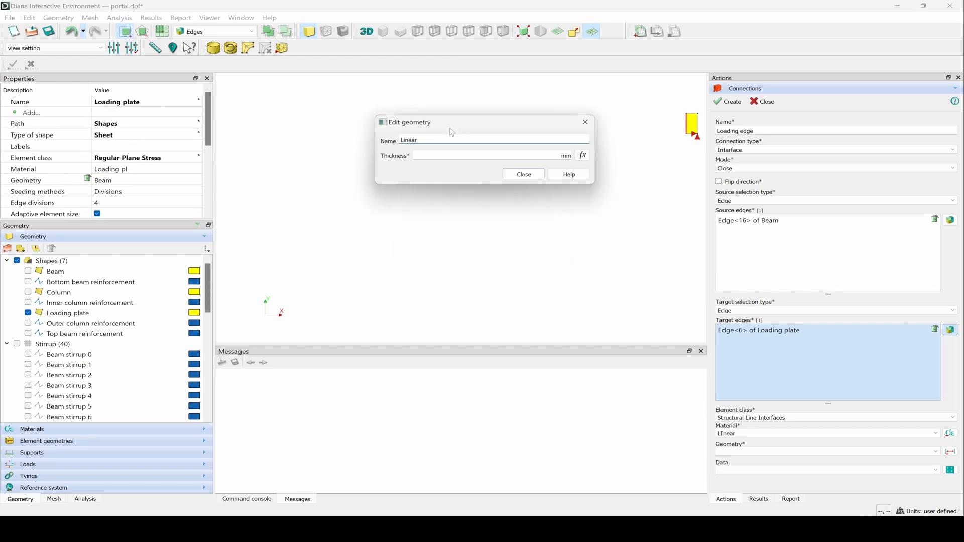
# Set the Linear geometry's thickness to 200 mm and create the Loading edge connection
pyautogui.click(460, 155)
pyautogui.write('200')
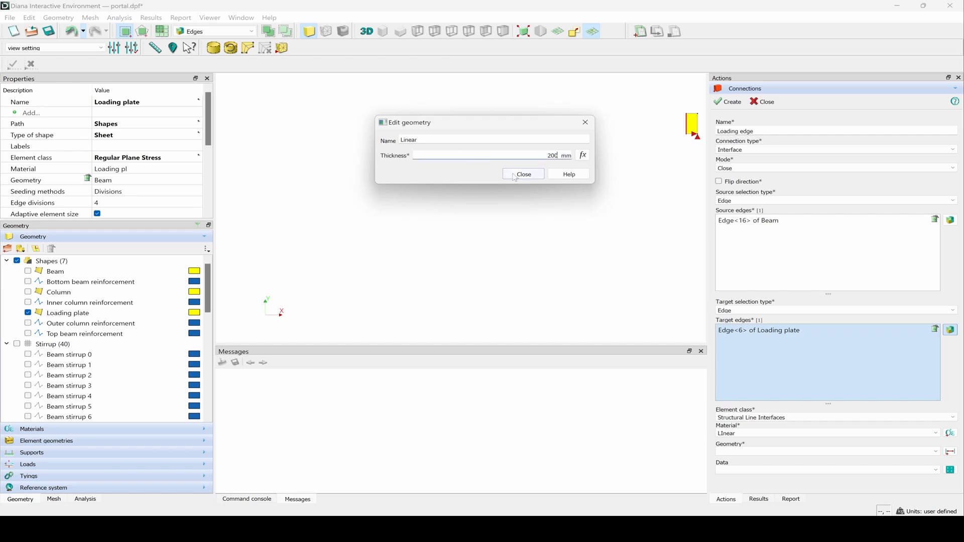
pyautogui.click(523, 174)
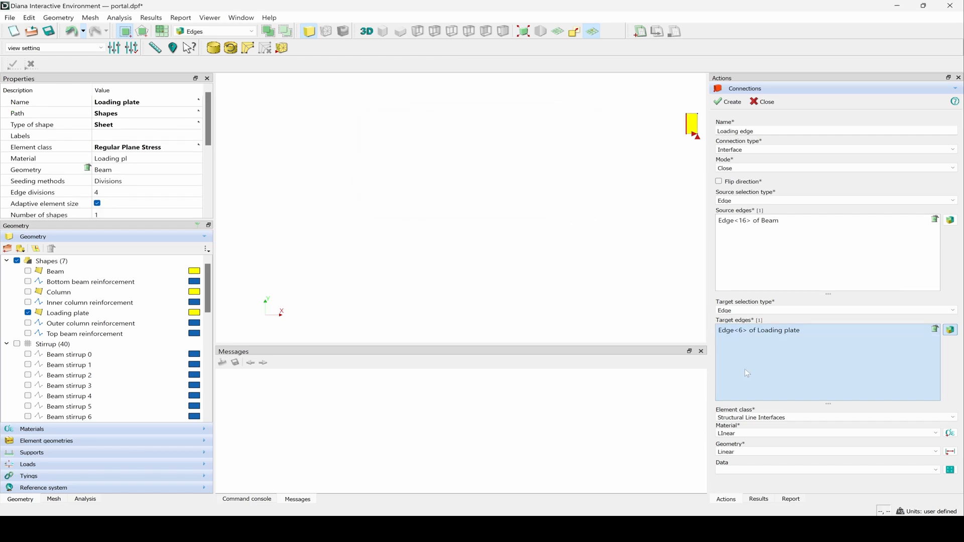
pyautogui.click(734, 103)
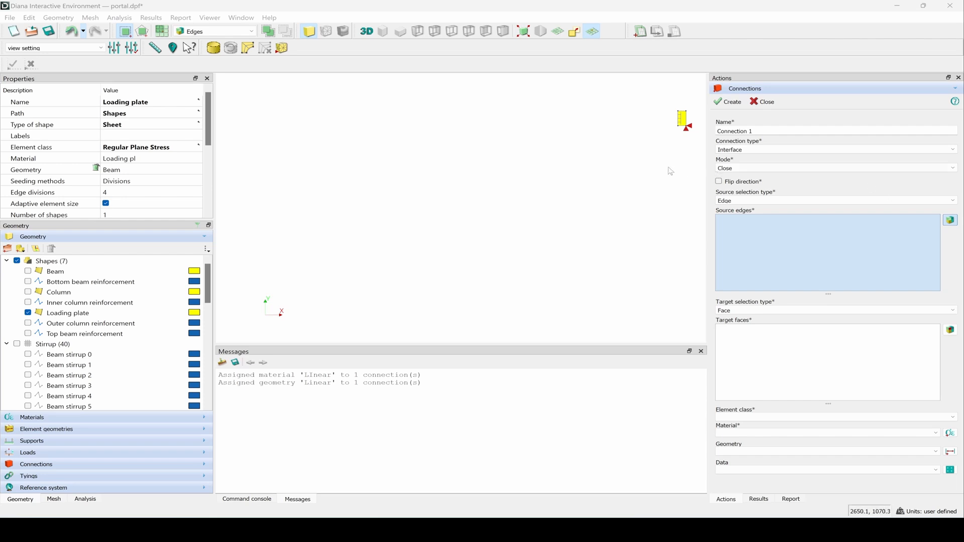
# Show the beam, column and all their main reinforcement shapes in the view, and clear the connection's accidental edge selection
pyautogui.click(27, 271)
pyautogui.click(28, 282)
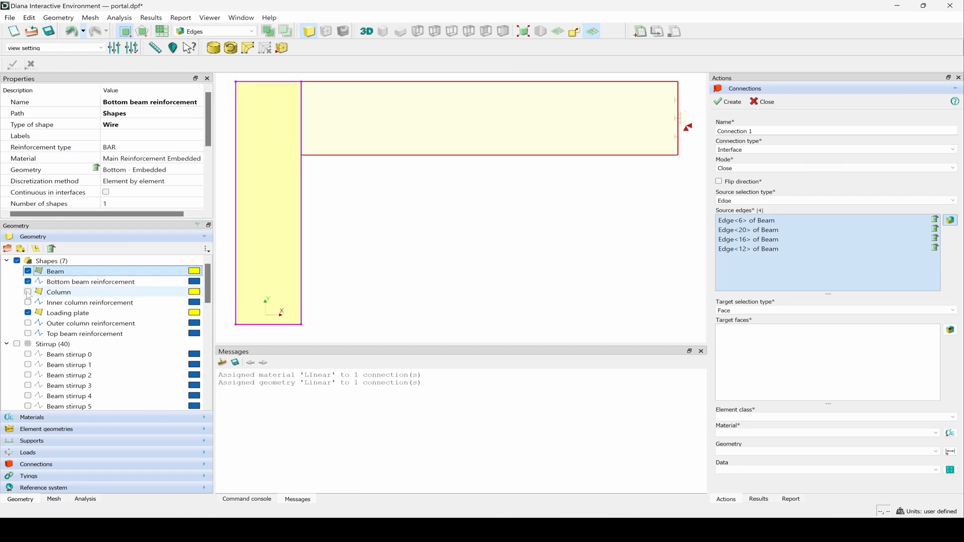
pyautogui.click(27, 292)
pyautogui.click(27, 302)
pyautogui.click(27, 324)
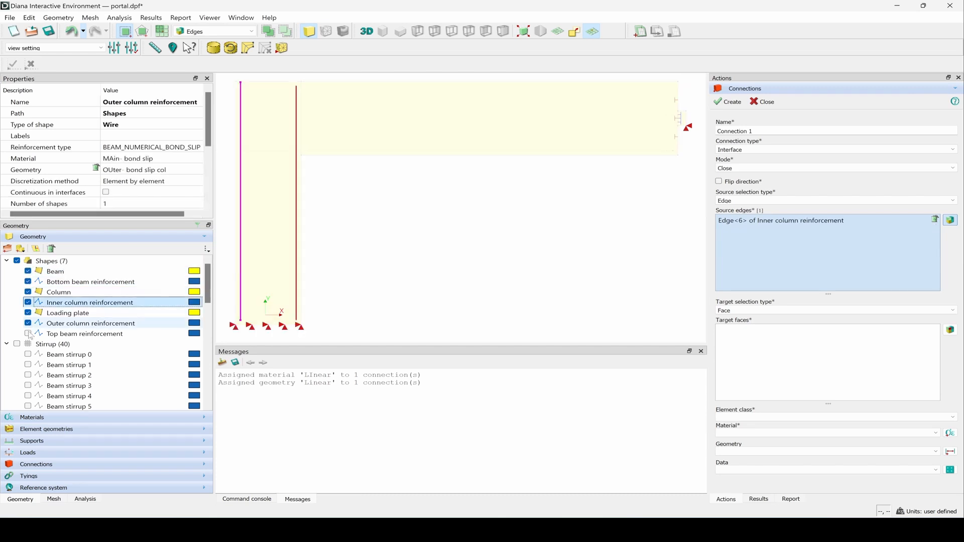
pyautogui.click(28, 334)
pyautogui.rightClick(470, 282)
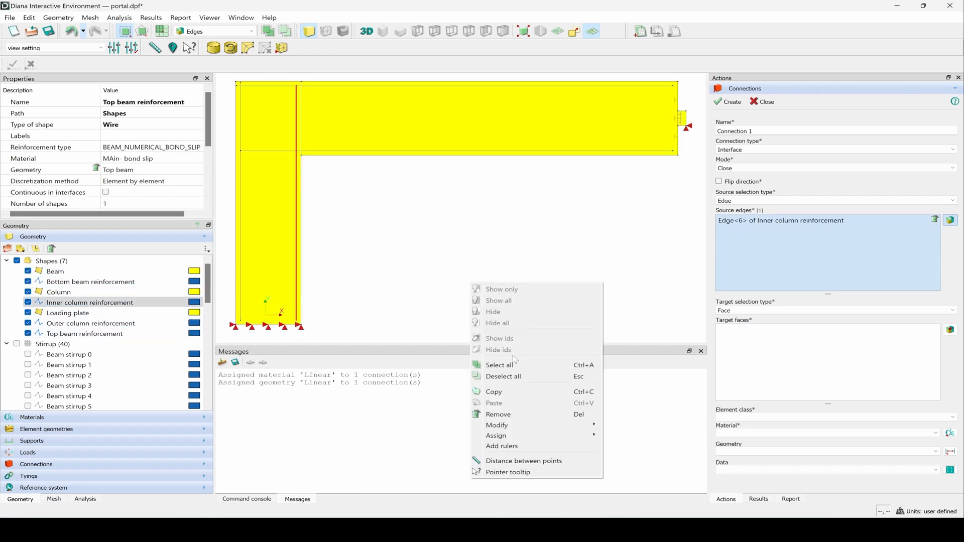
pyautogui.click(507, 376)
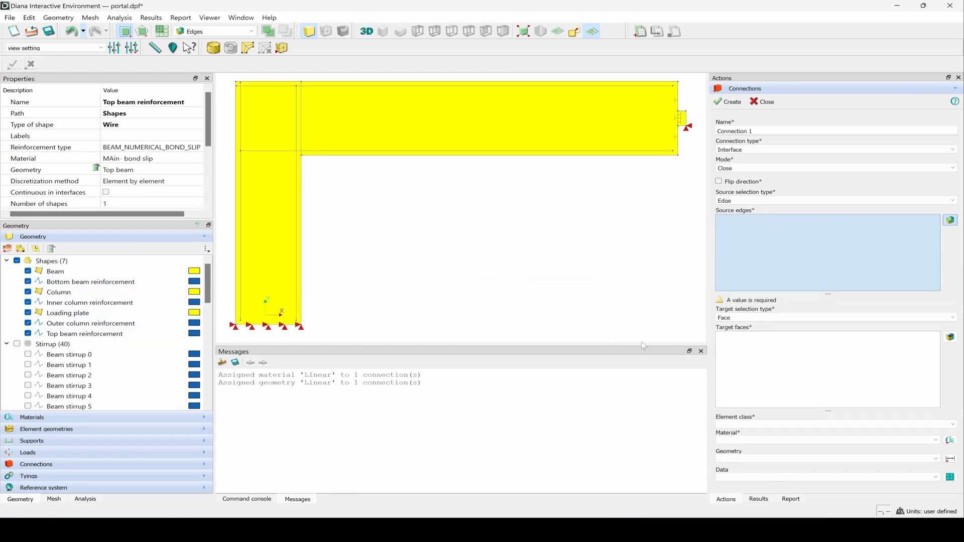
# Define a boundary interface connection named Nonlinear on the column's base edge, using the Structural Line Interfaces element class
pyautogui.tripleClick(776, 131)
pyautogui.write('Nonlinear')
pyautogui.click(776, 149)
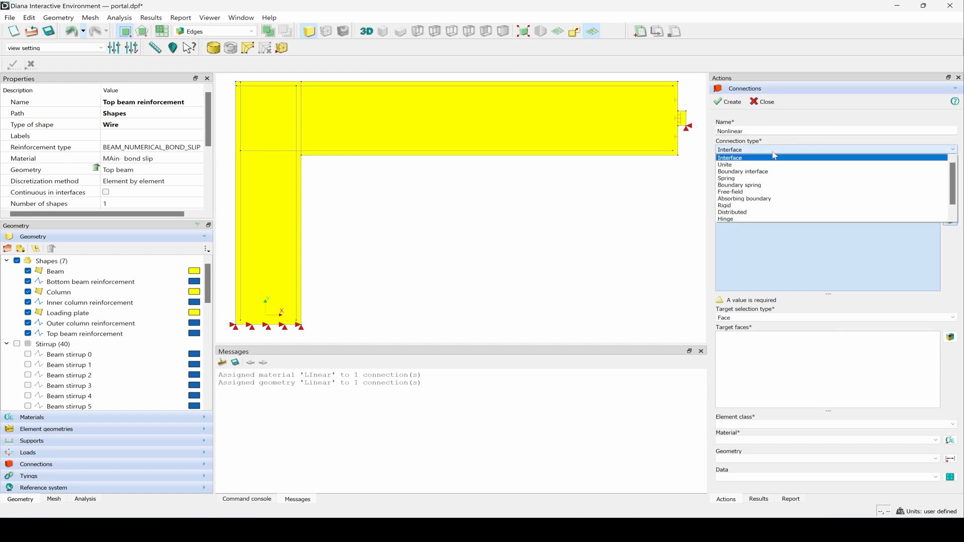
pyautogui.click(767, 174)
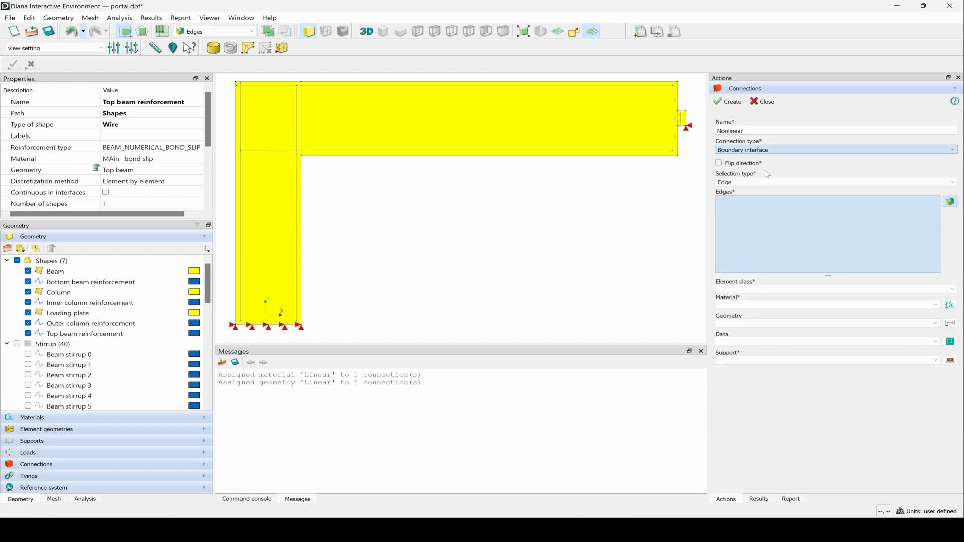
pyautogui.click(295, 327)
pyautogui.click(809, 290)
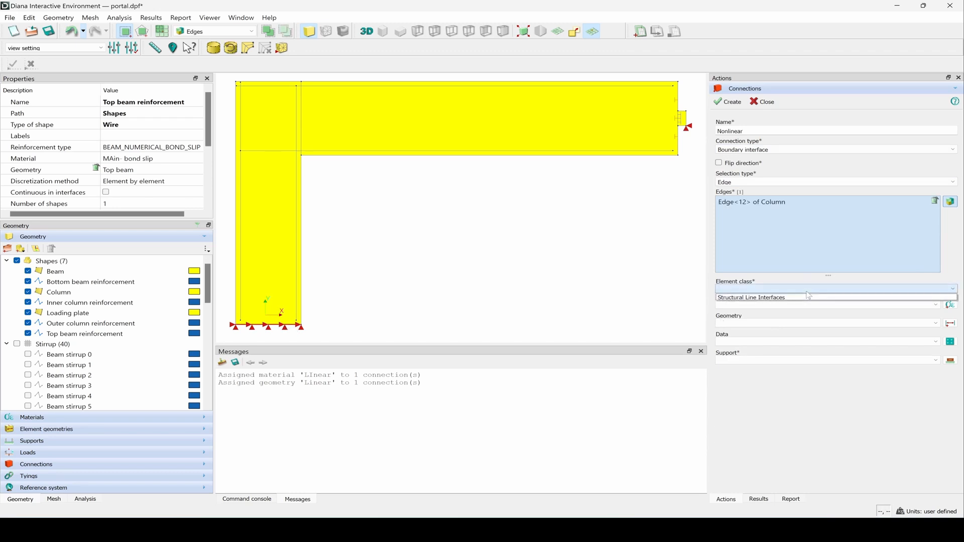
pyautogui.click(805, 300)
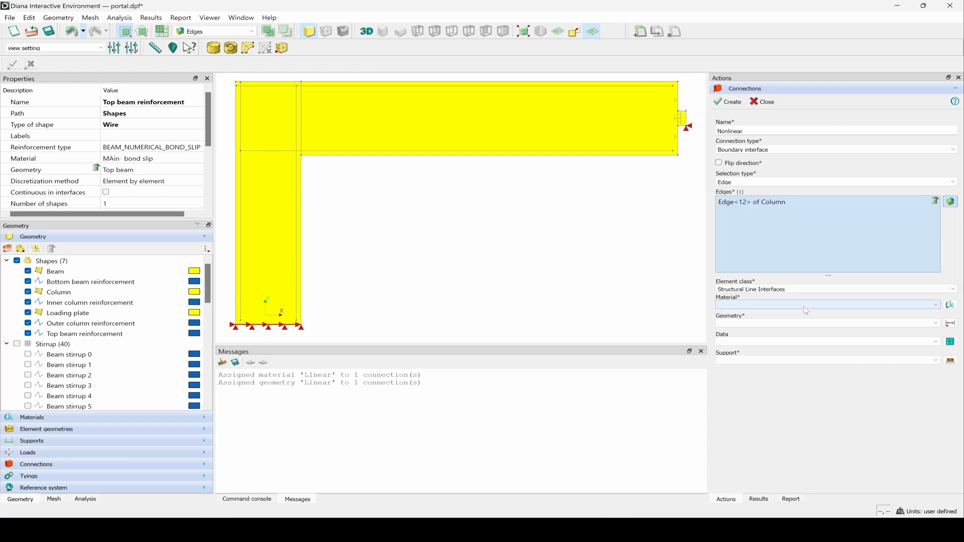
# Add a new material named Nonlinear for the connection, with class Interface elements and the Nonlinear elasticity model
pyautogui.click(951, 305)
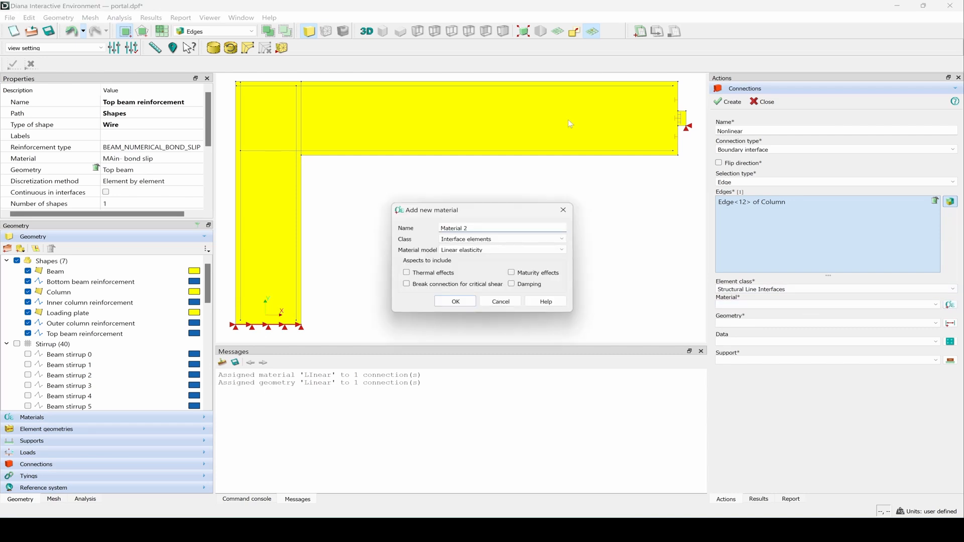
pyautogui.tripleClick(477, 226)
pyautogui.write('Nonlinear')
pyautogui.click(505, 239)
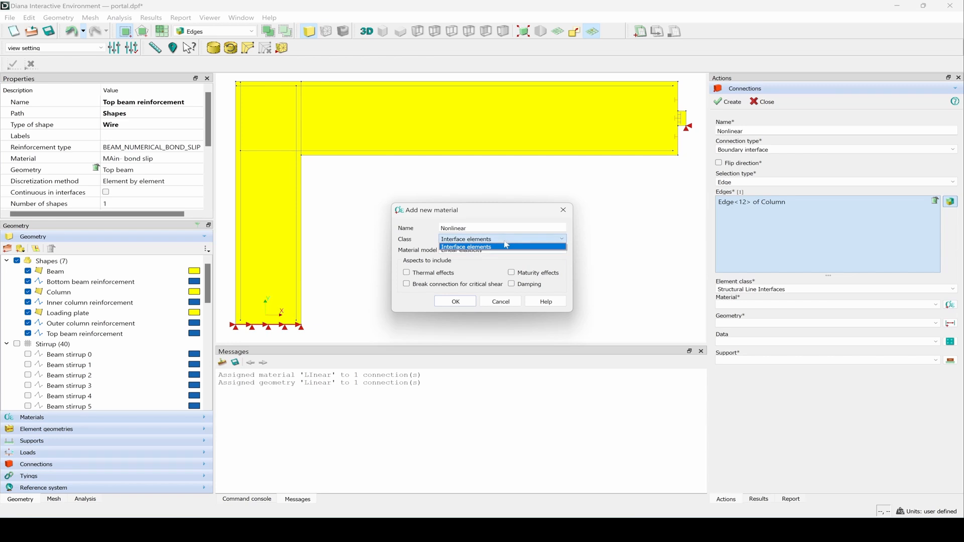
pyautogui.click(547, 247)
pyautogui.click(527, 250)
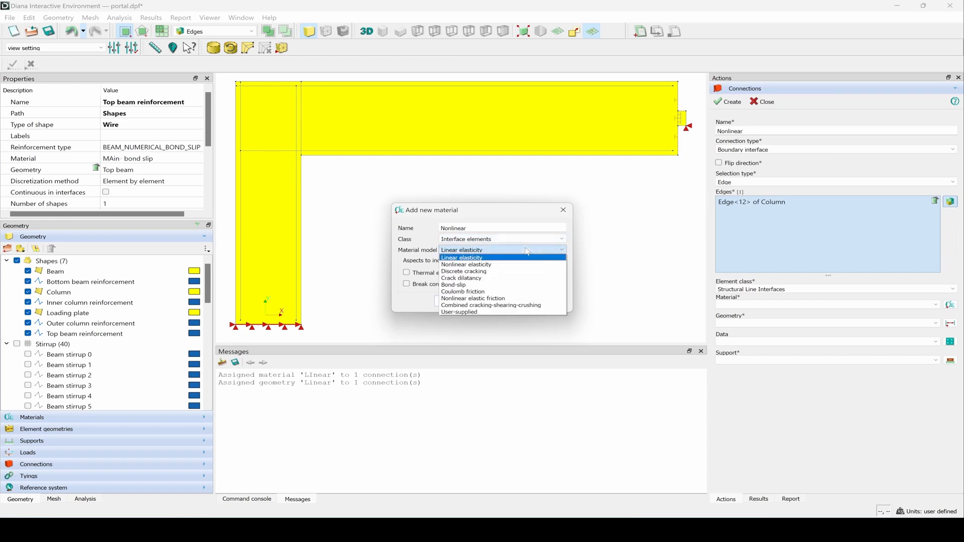
pyautogui.click(508, 270)
pyautogui.click(459, 301)
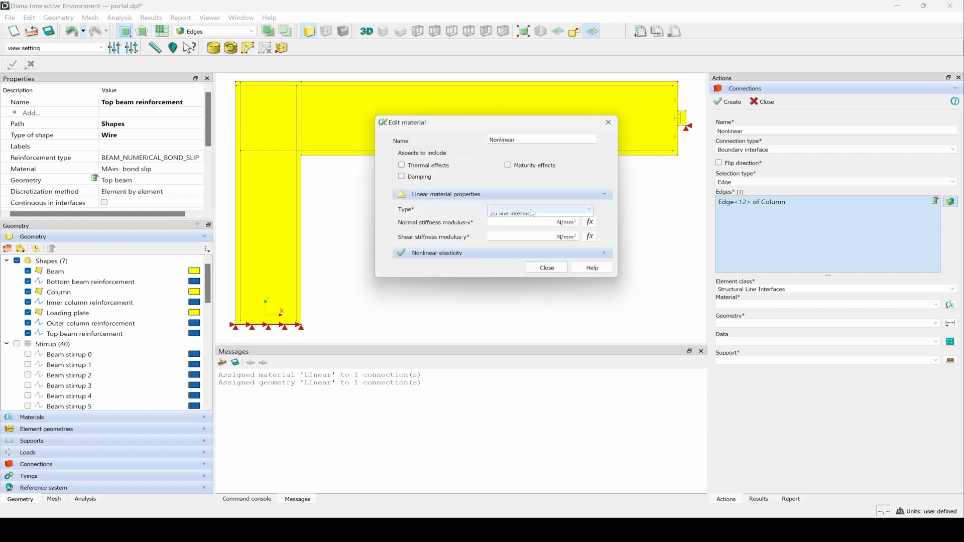
# Define the Nonlinear material as a 2D line interface with normal stiffness, shear stiffness modulus 10000 N/mm³, and no-tension with shear stiffness reduction
pyautogui.click(527, 209)
pyautogui.click(529, 219)
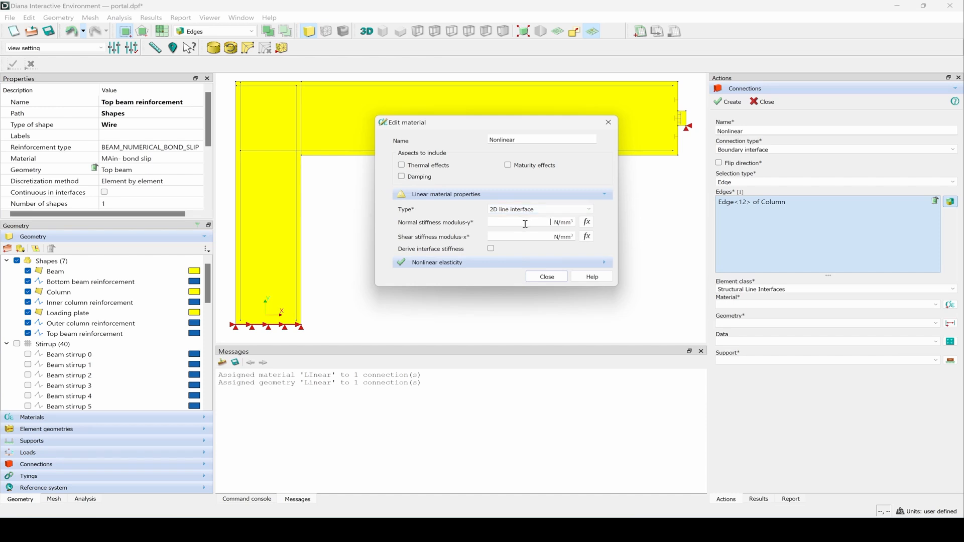
pyautogui.write('1')
pyautogui.click(534, 237)
pyautogui.write('10000')
pyautogui.click(520, 263)
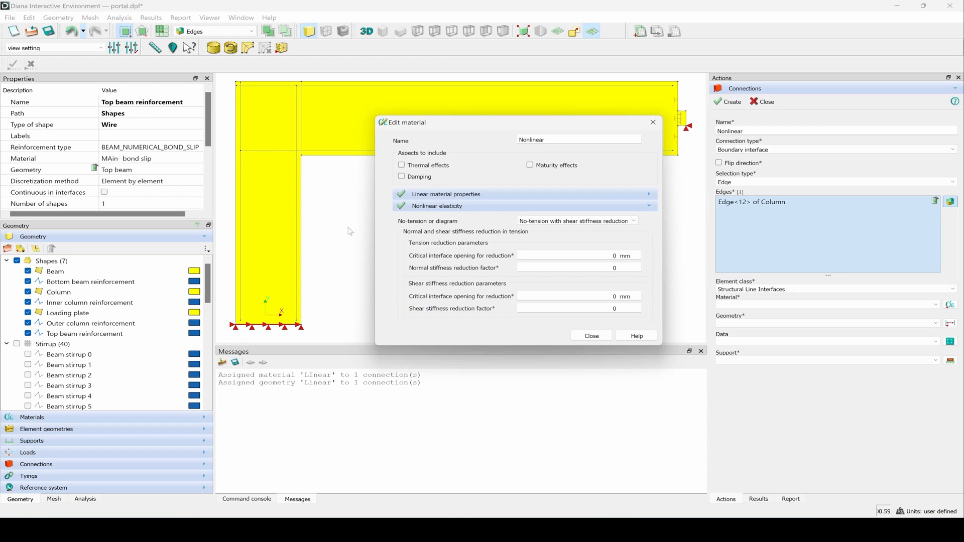
pyautogui.click(47, 260)
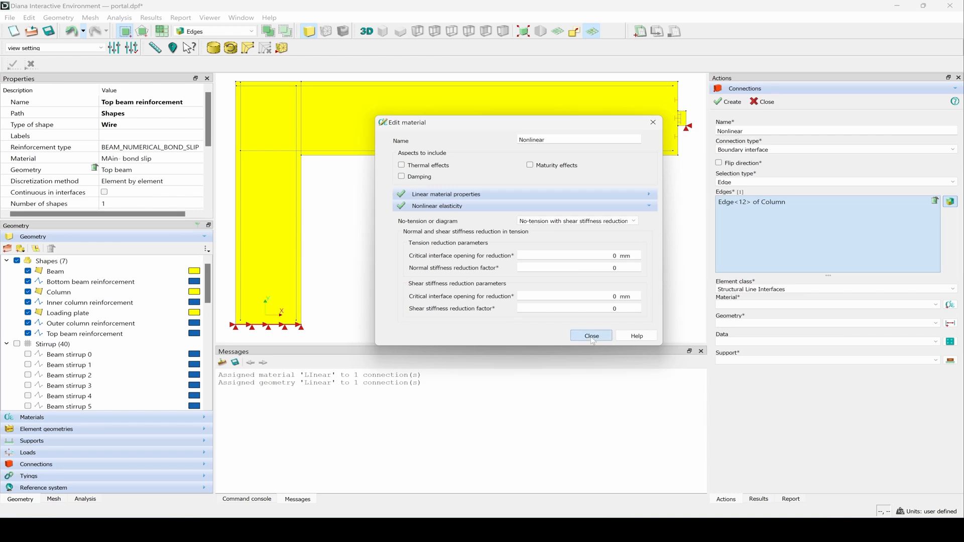
pyautogui.click(592, 336)
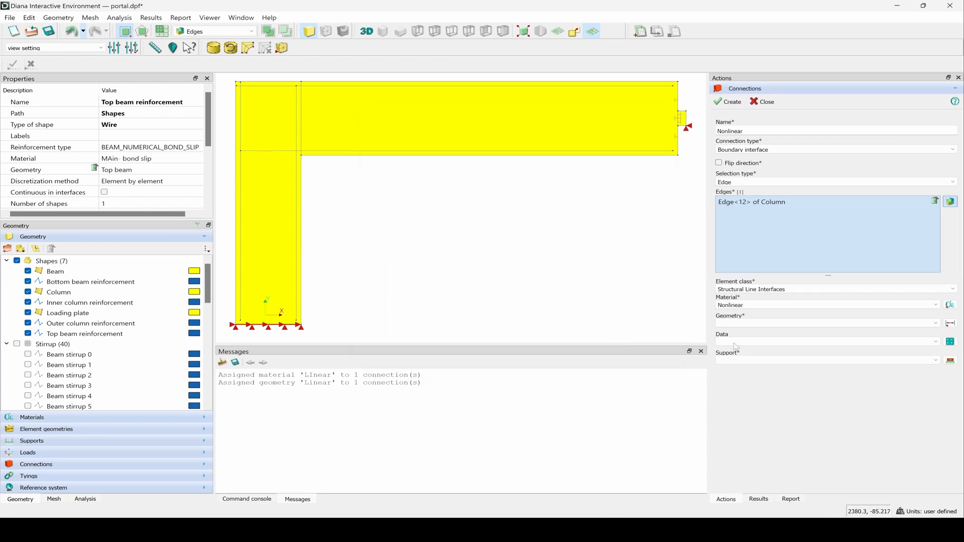
# Add a new element geometry named Nonlinear for the connection, with shape type Lines and 2D line interface elements
pyautogui.click(951, 324)
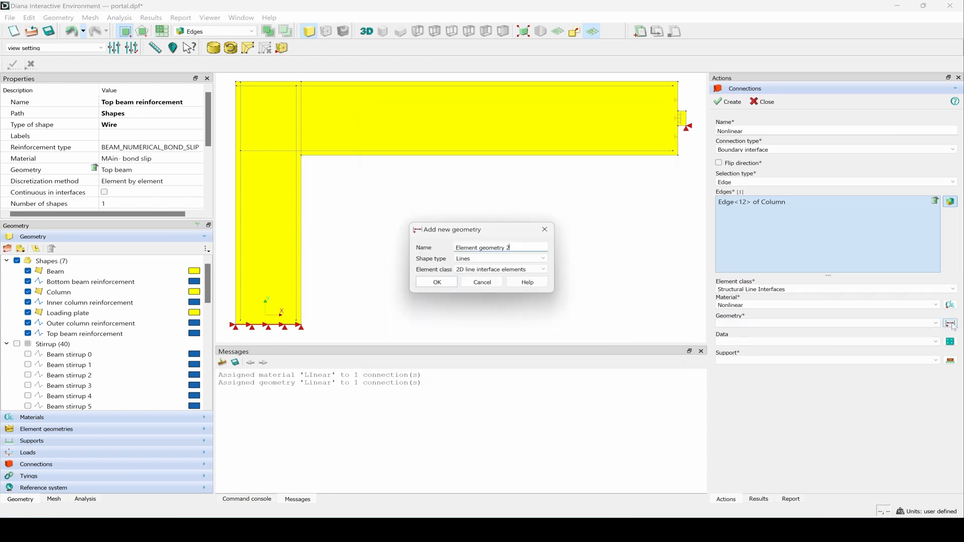
pyautogui.tripleClick(521, 251)
pyautogui.write('Nor')
pyautogui.write('linear')
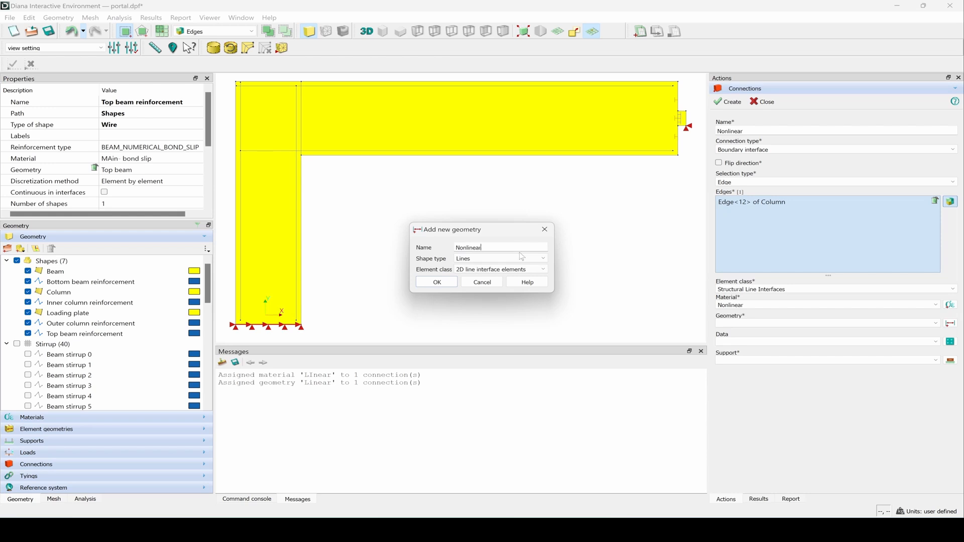
pyautogui.click(519, 259)
pyautogui.click(518, 266)
pyautogui.click(514, 270)
pyautogui.click(515, 277)
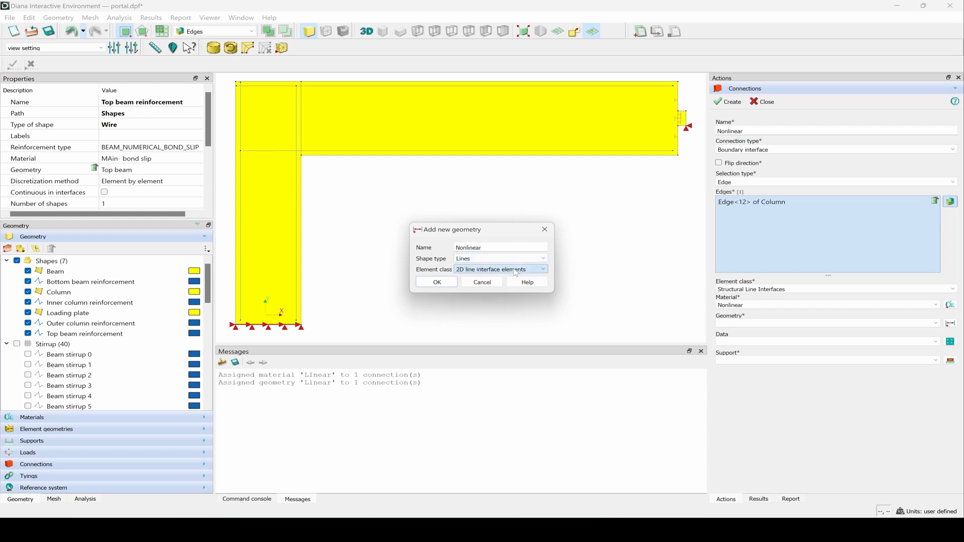
pyautogui.click(438, 282)
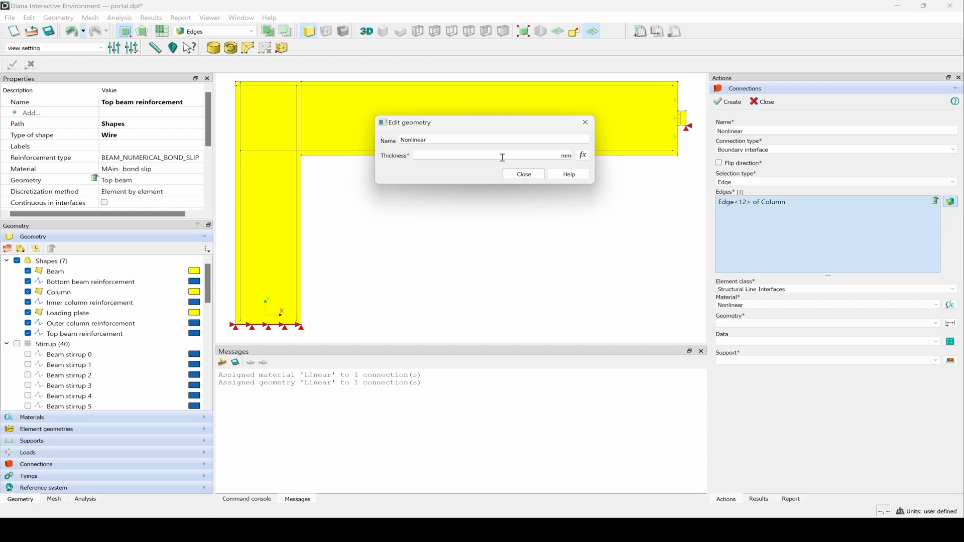
# Set the Nonlinear geometry's thickness to 300 mm, create the boundary interface connection and finish defining connections
pyautogui.write('300')
pyautogui.click(522, 174)
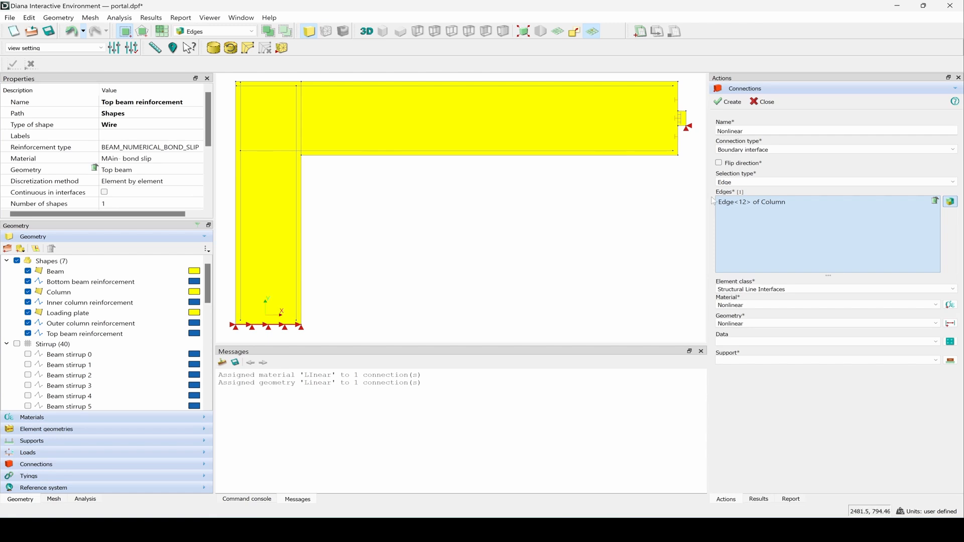
pyautogui.click(729, 102)
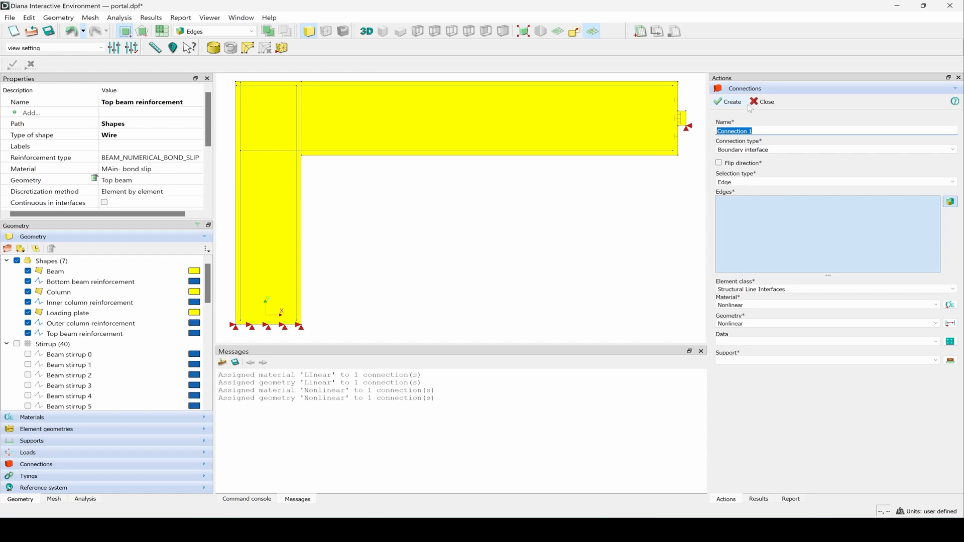
pyautogui.click(763, 102)
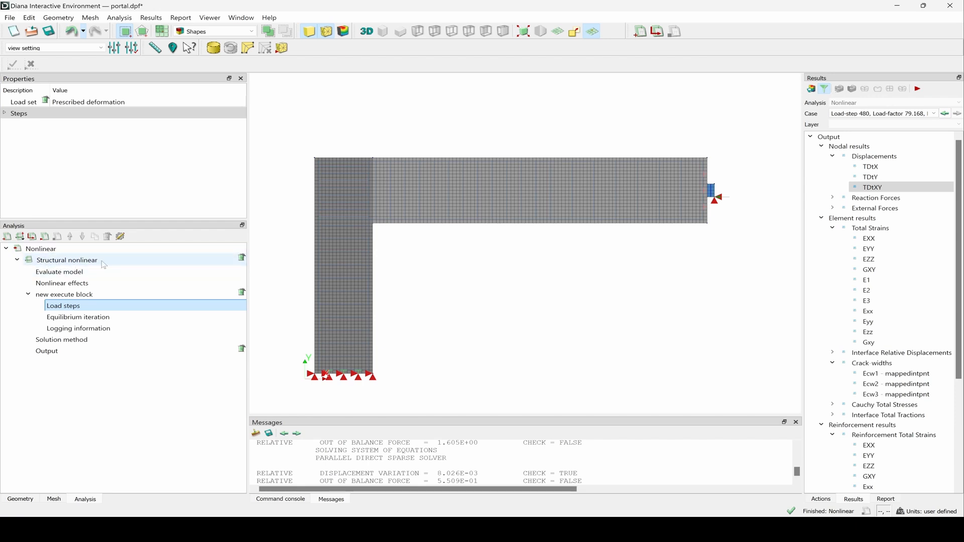
# Review the nonlinear analysis's nonlinear effects and the load step settings of its execute block
pyautogui.doubleClick(85, 284)
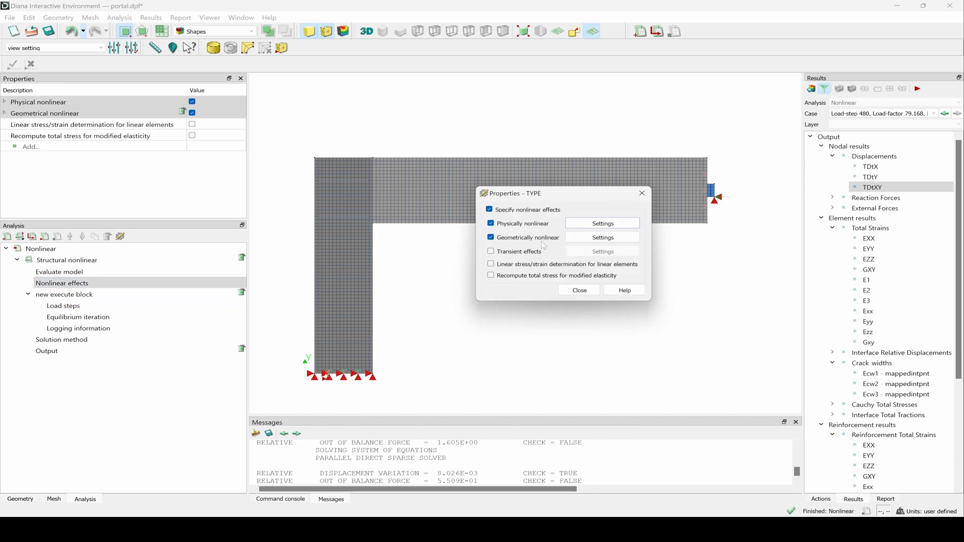
pyautogui.click(90, 308)
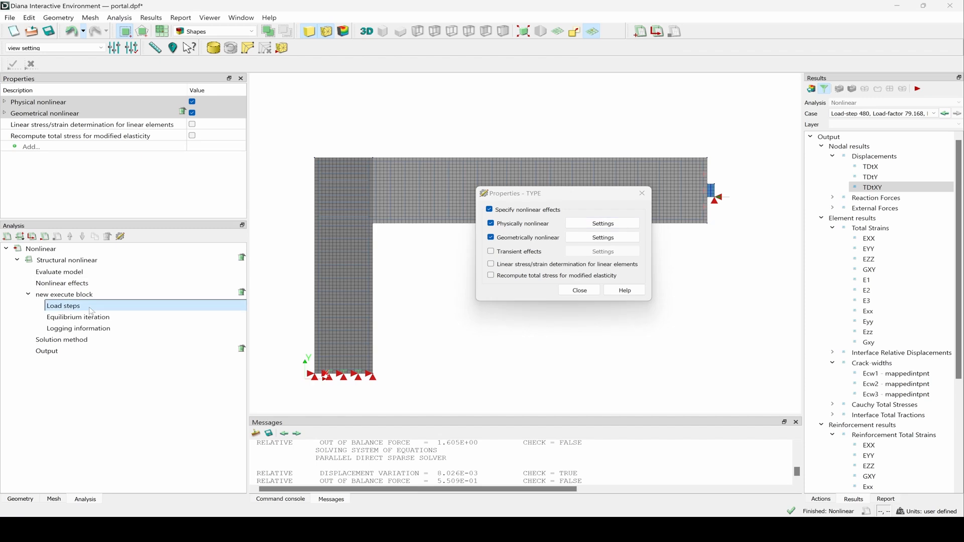
pyautogui.doubleClick(92, 306)
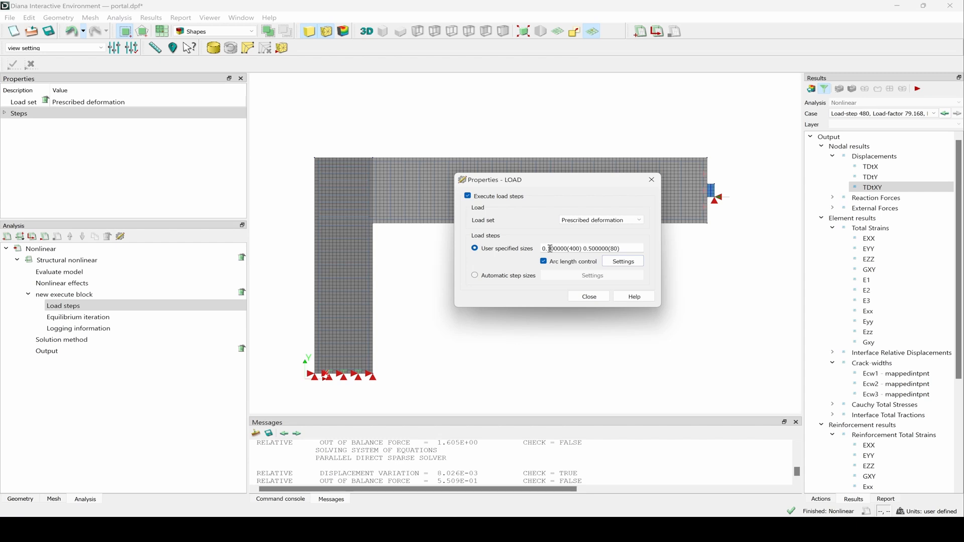
pyautogui.click(582, 292)
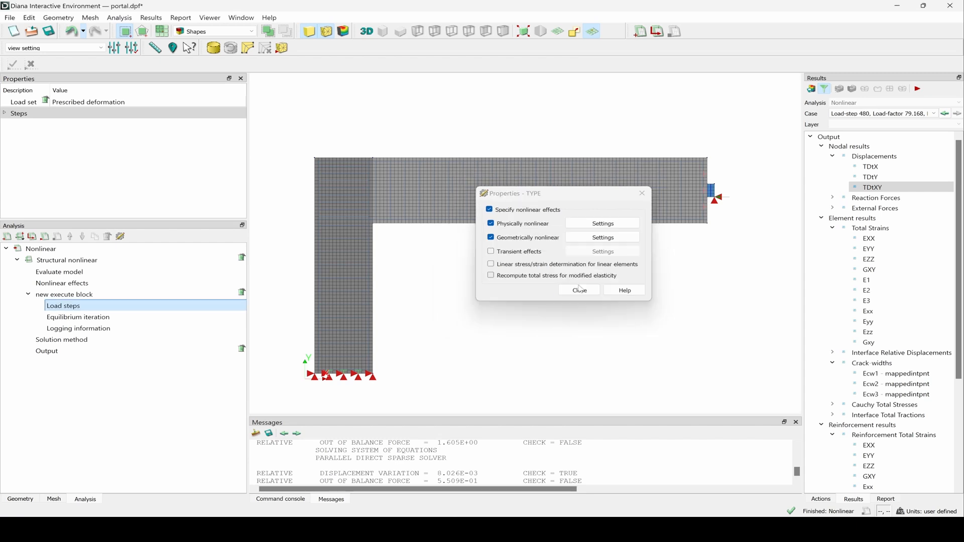
pyautogui.click(581, 290)
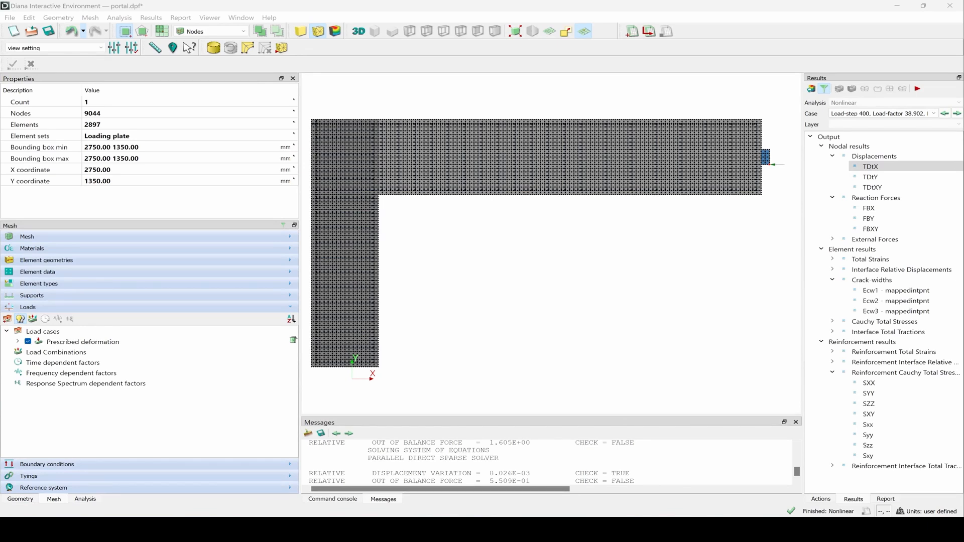
# Display the TDtXY displacement contours and the FBX reaction forces around the loading plate for load step 400
pyautogui.click(877, 187)
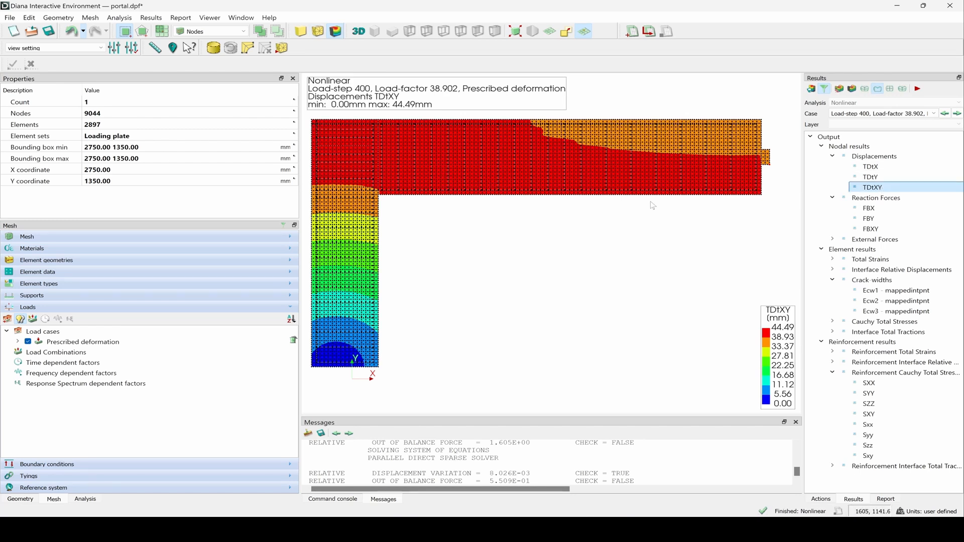
pyautogui.click(875, 209)
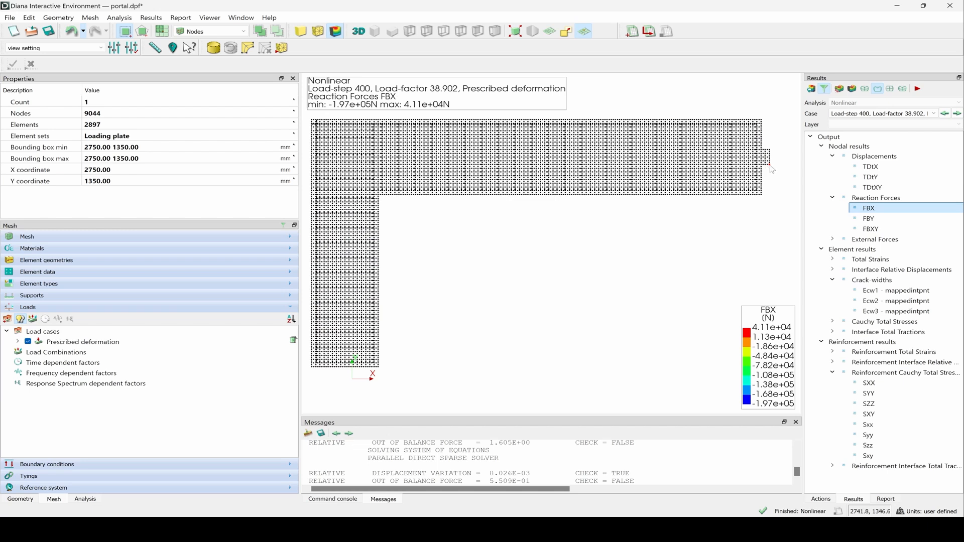
pyautogui.scroll(2, 774, 170)
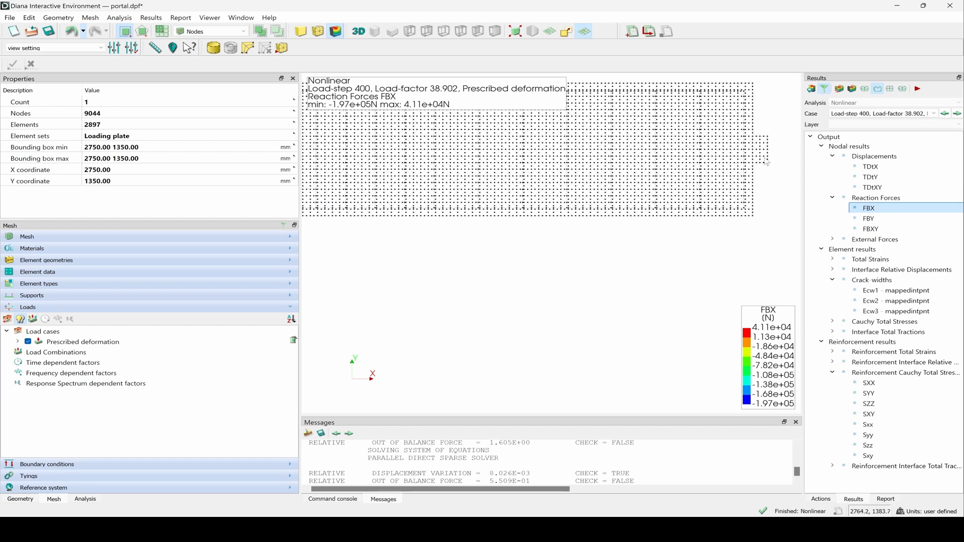
# Chart the FBX reaction force of loading plate node 9044 against the load factor, enlarge the chart to inspect it and close it
pyautogui.click(316, 34)
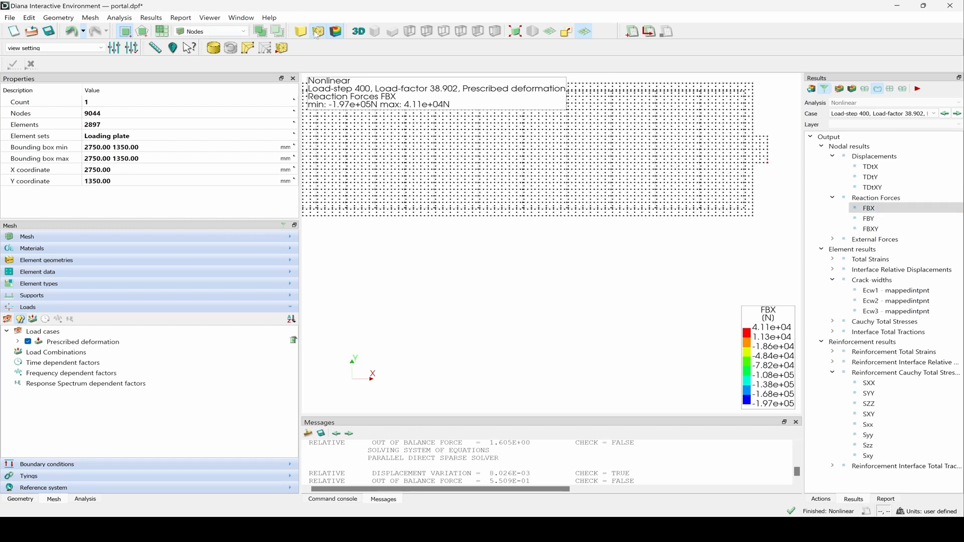
pyautogui.rightClick(909, 210)
pyautogui.click(919, 241)
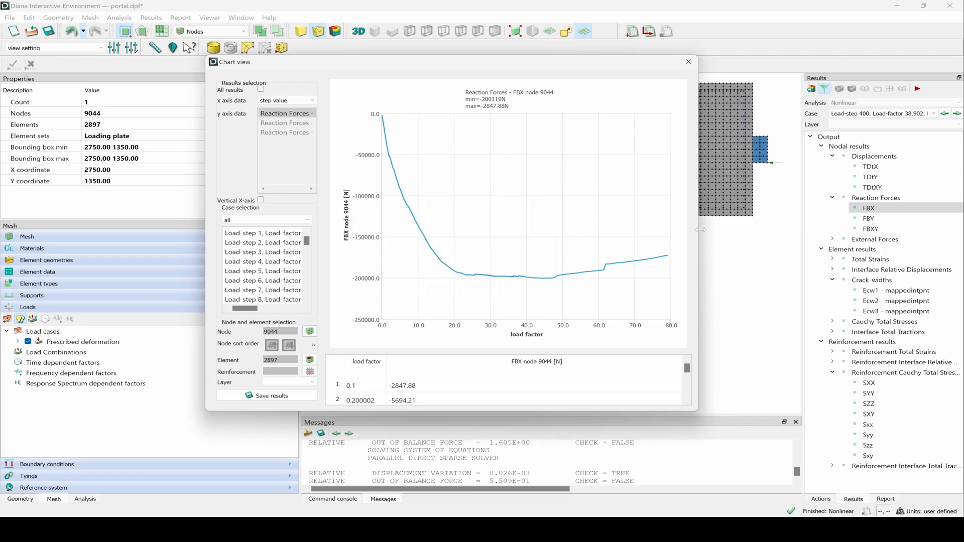
pyautogui.moveTo(700, 229); pyautogui.dragTo(862, 232)
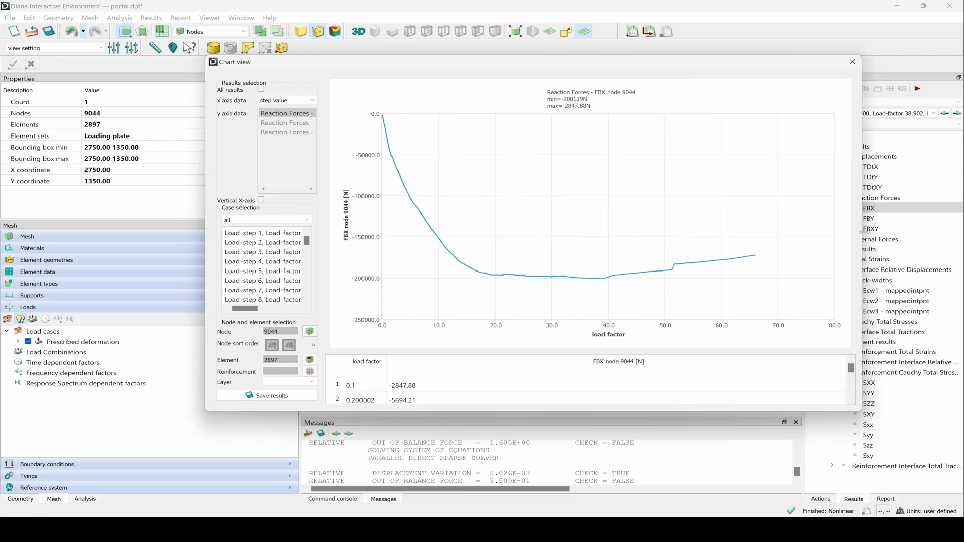
pyautogui.click(852, 62)
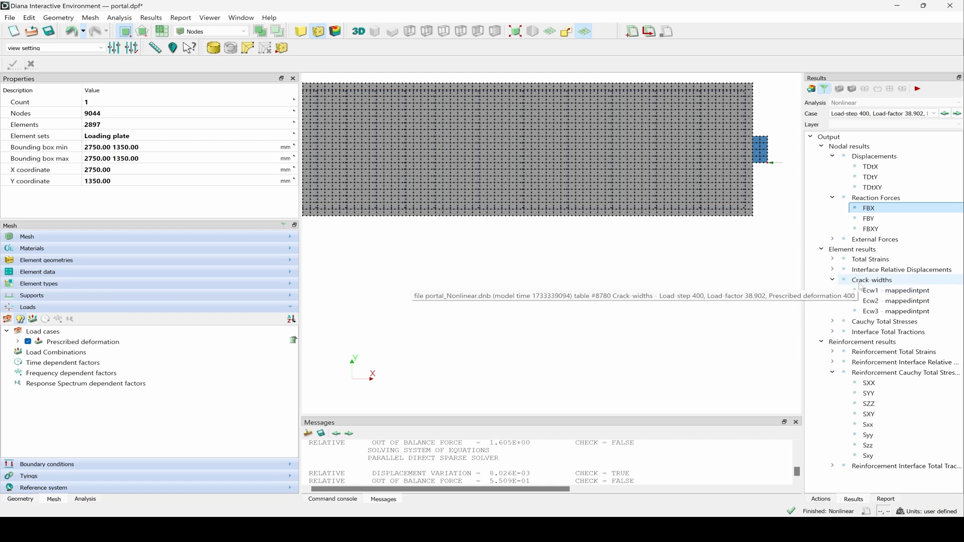
# Display the Ecw1 crack-width contours for load step 20 over the whole frame
pyautogui.click(896, 292)
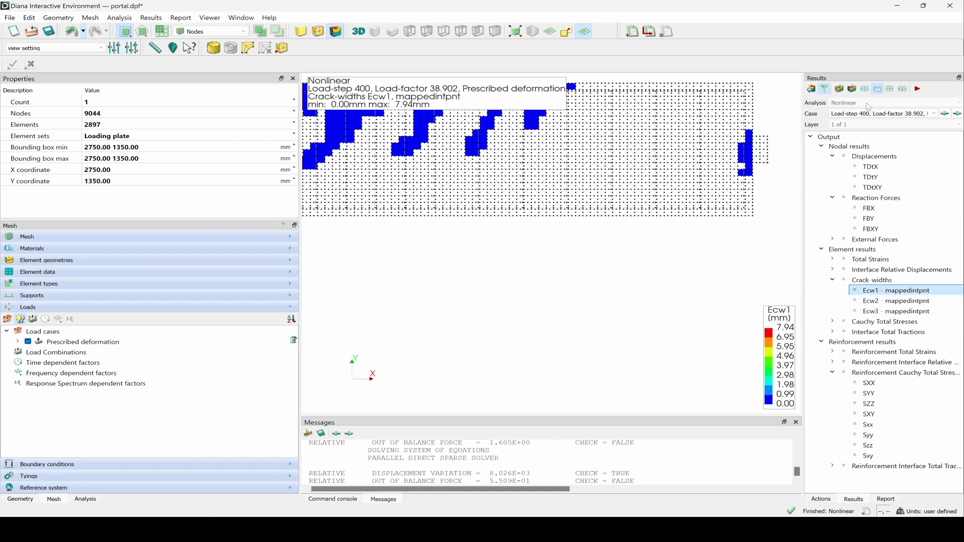
pyautogui.click(895, 113)
pyautogui.moveTo(933, 165); pyautogui.dragTo(931, 125)
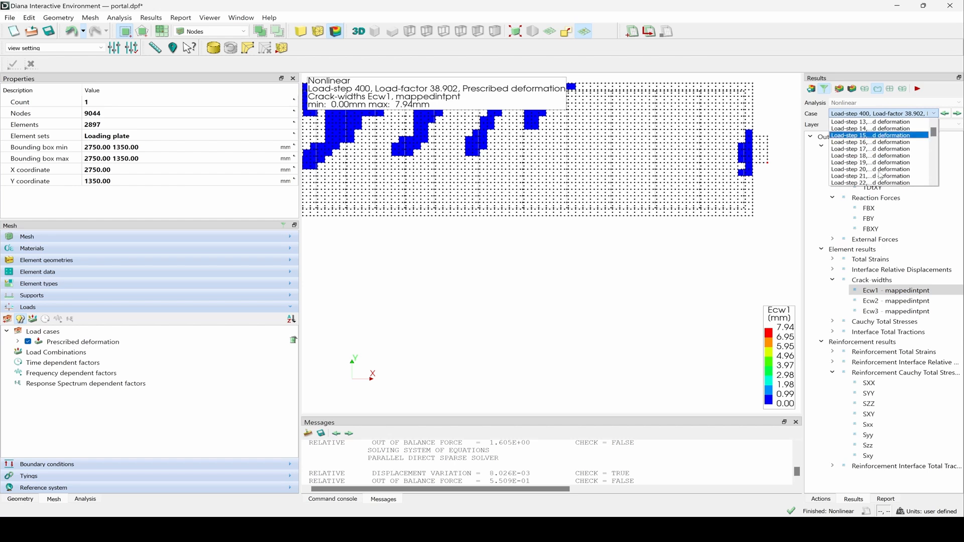
pyautogui.click(779, 149)
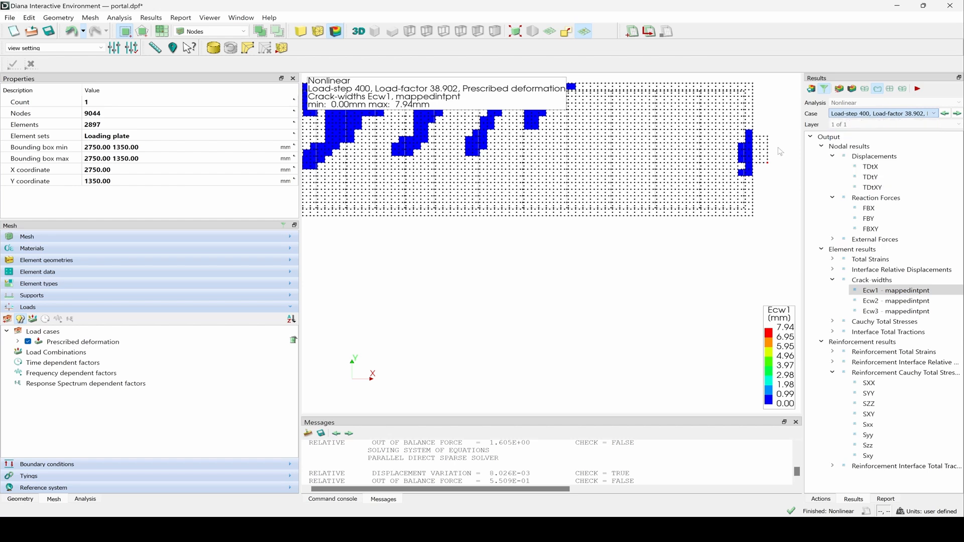
pyautogui.click(523, 31)
# Inspect the Ecw1 crack-width pattern at load steps 178, 400 and 480
pyautogui.click(884, 114)
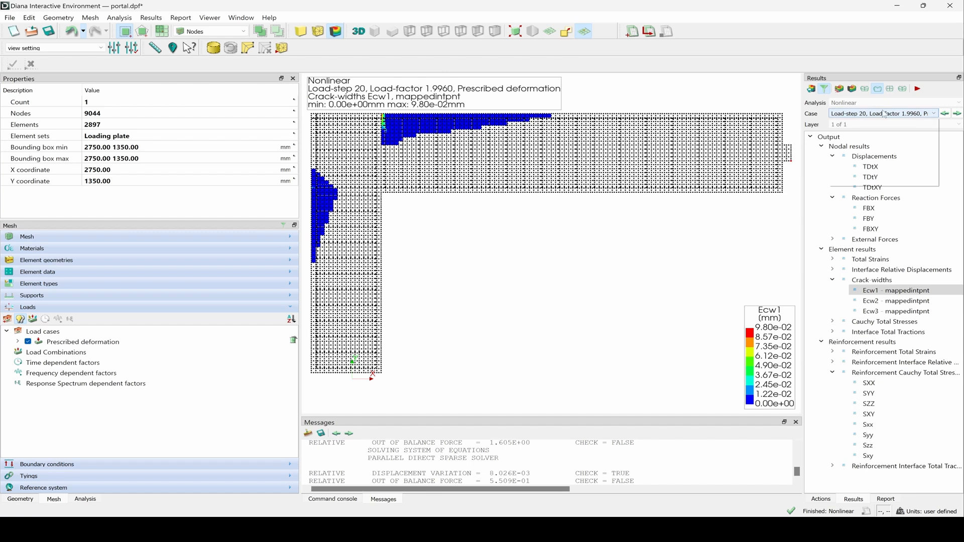
pyautogui.scroll(-9, 904, 176)
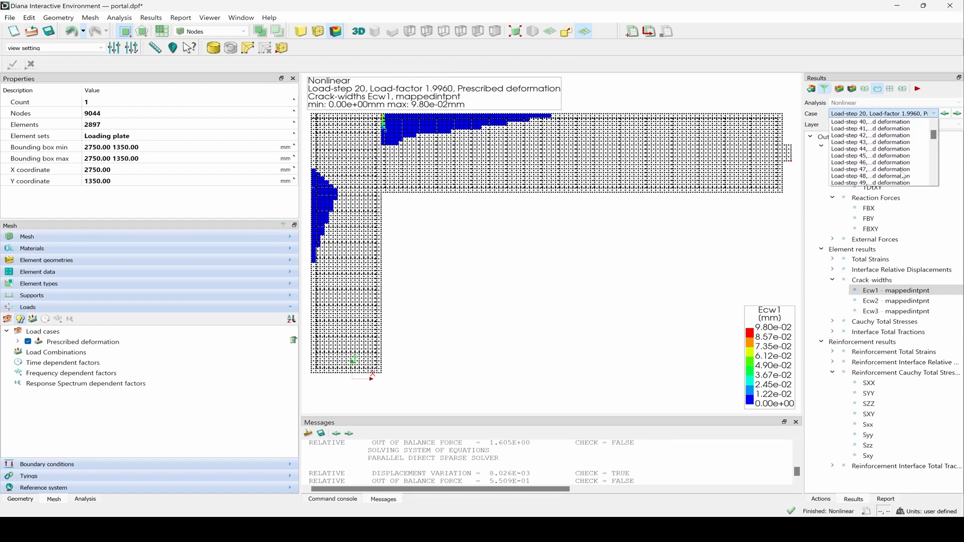
pyautogui.moveTo(934, 136); pyautogui.dragTo(930, 150)
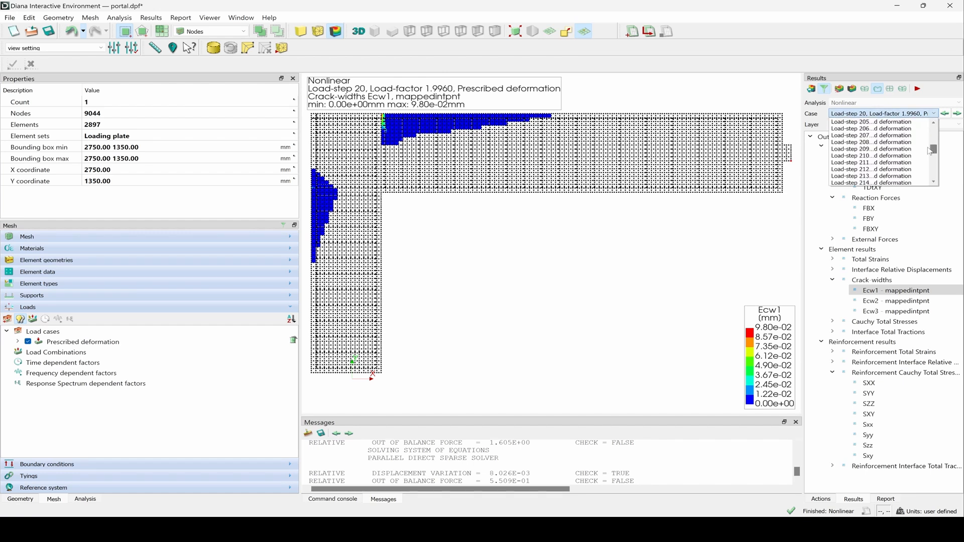
pyautogui.click(867, 142)
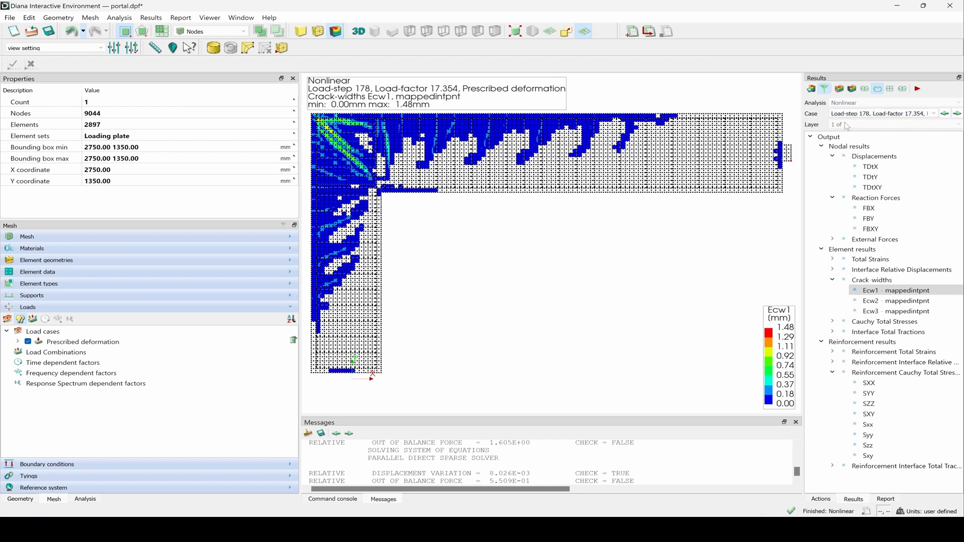
pyautogui.click(934, 115)
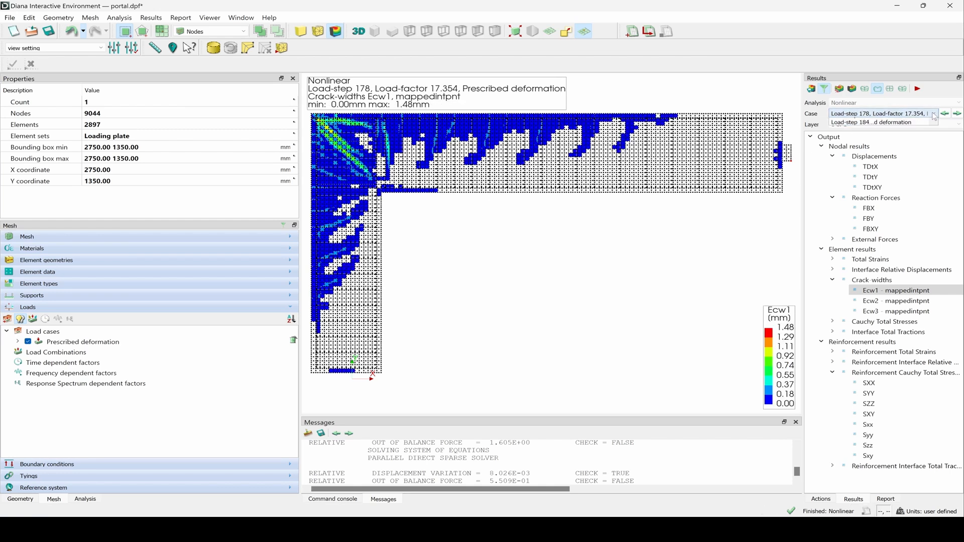
pyautogui.moveTo(933, 149); pyautogui.dragTo(931, 170)
pyautogui.click(888, 162)
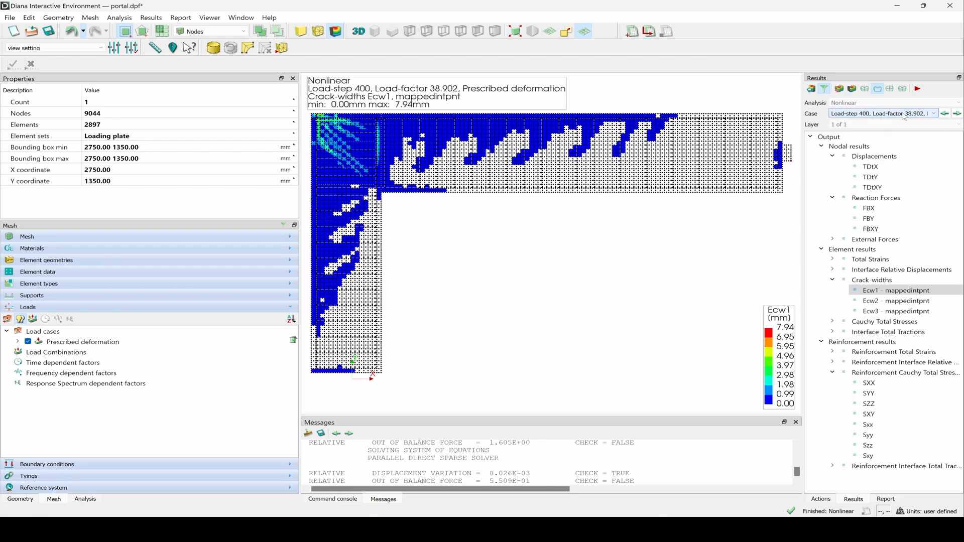
pyautogui.click(934, 114)
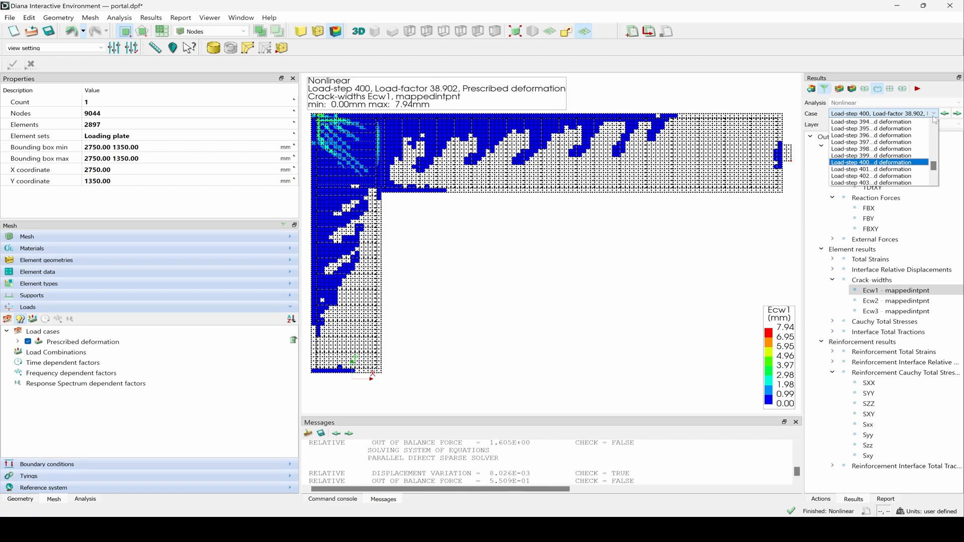
pyautogui.moveTo(934, 166); pyautogui.dragTo(933, 183)
pyautogui.click(935, 187)
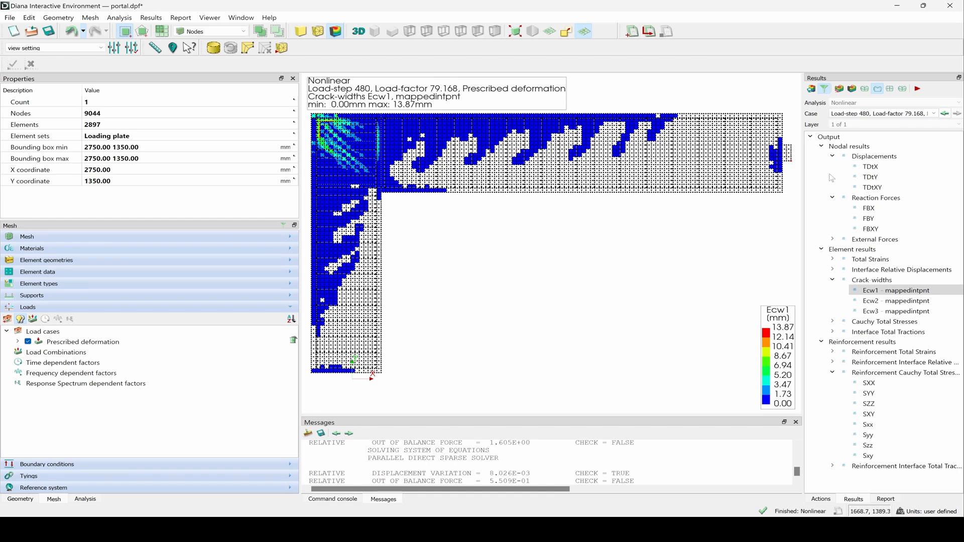
# Display the E2 total strains for load step 480 and set the contour color scale limits to Specified values
pyautogui.click(839, 292)
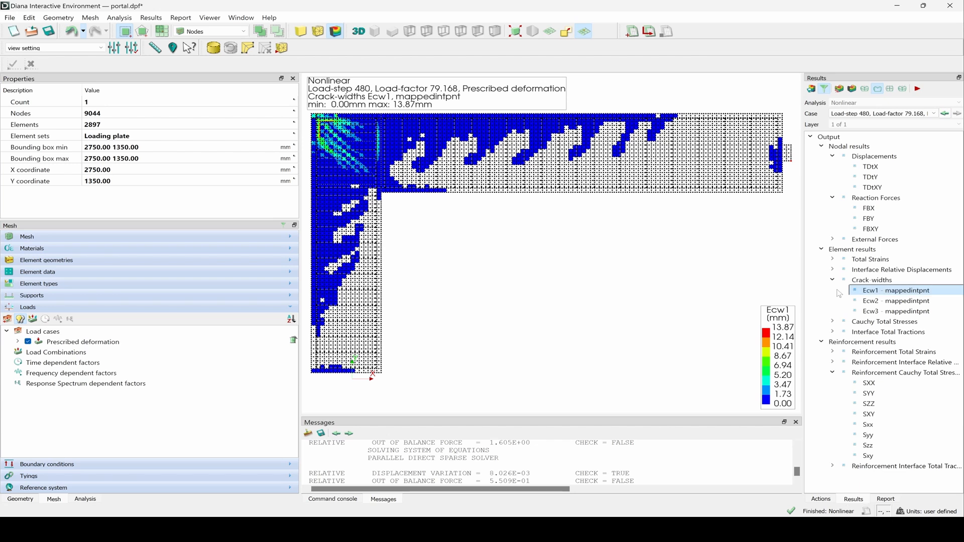
pyautogui.click(833, 279)
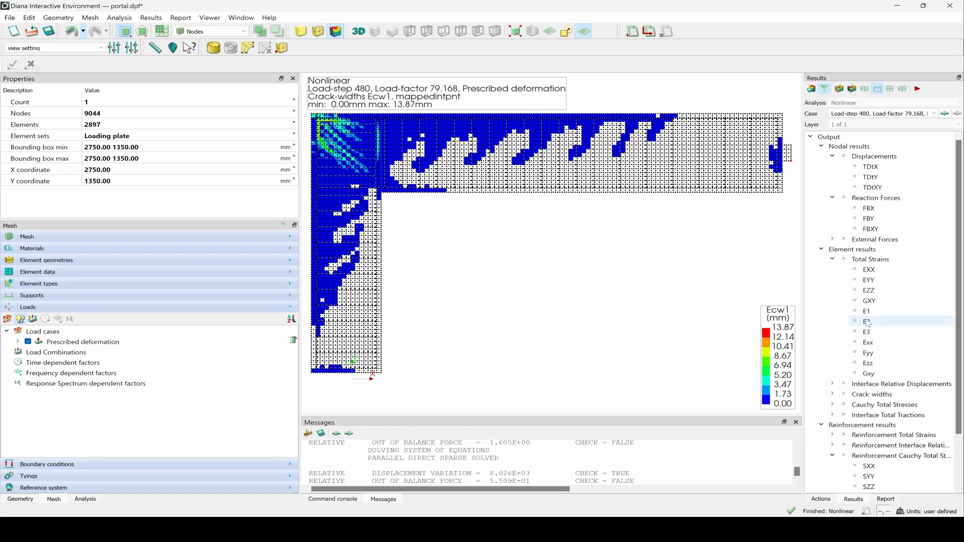
pyautogui.click(868, 323)
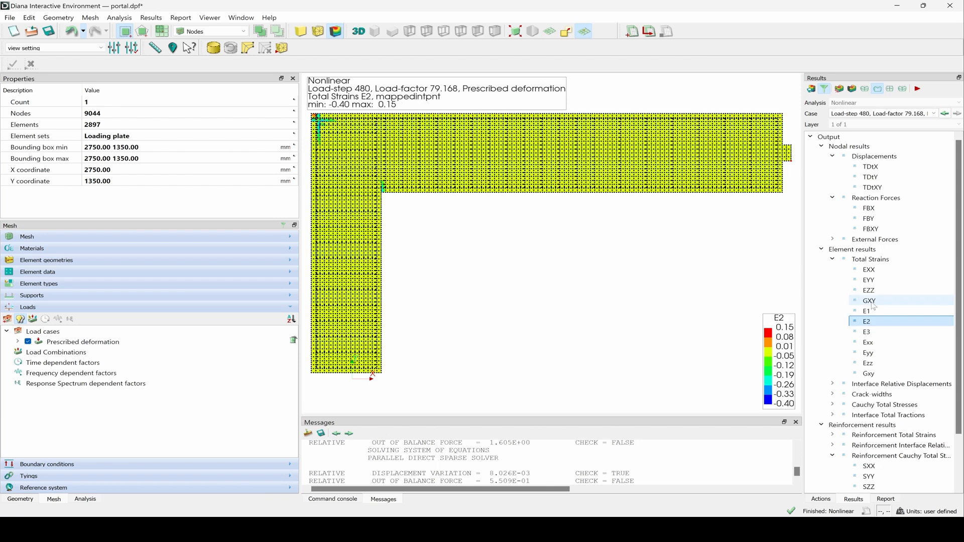
pyautogui.click(133, 48)
pyautogui.click(188, 151)
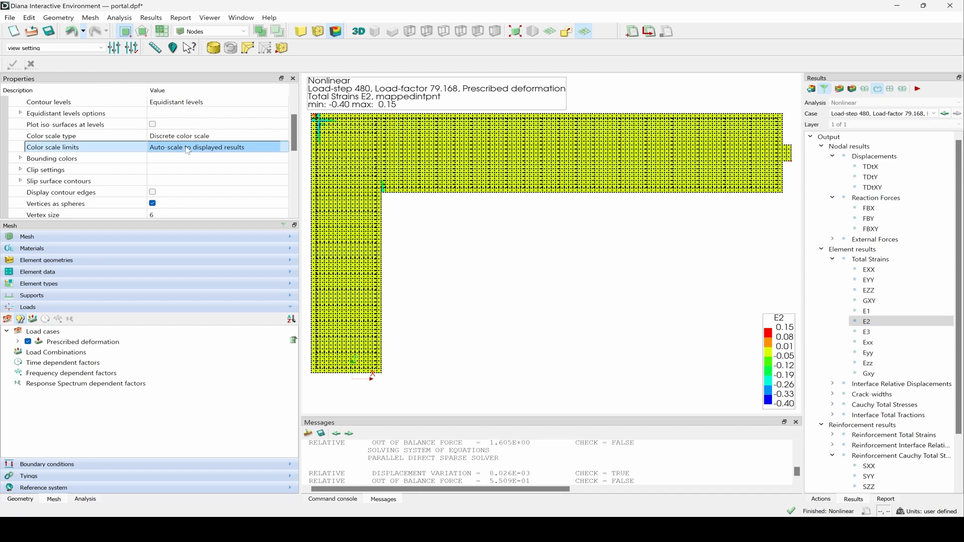
pyautogui.click(187, 148)
pyautogui.click(198, 171)
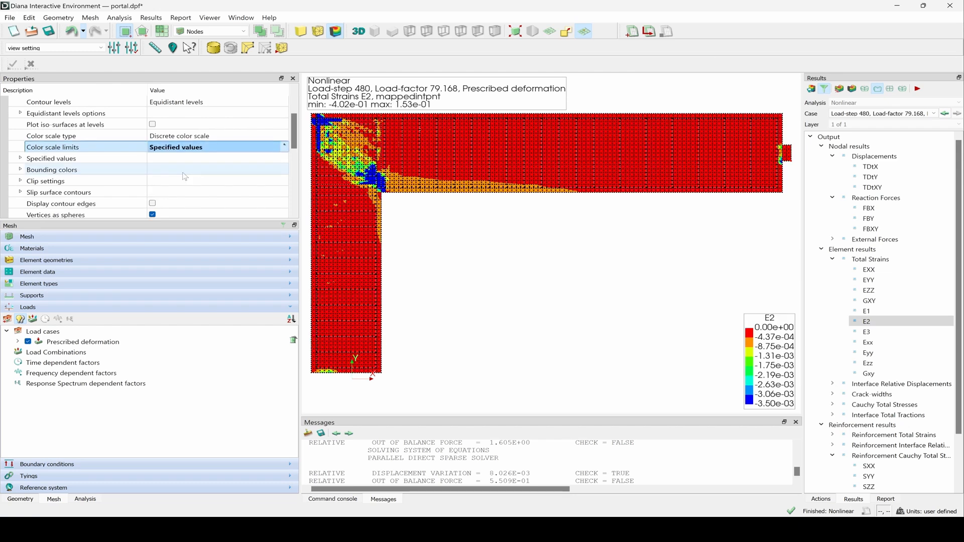
# Inspect the E2 total strains at load steps 40, 72 and 400, and change the selection mode to Elements
pyautogui.click(887, 115)
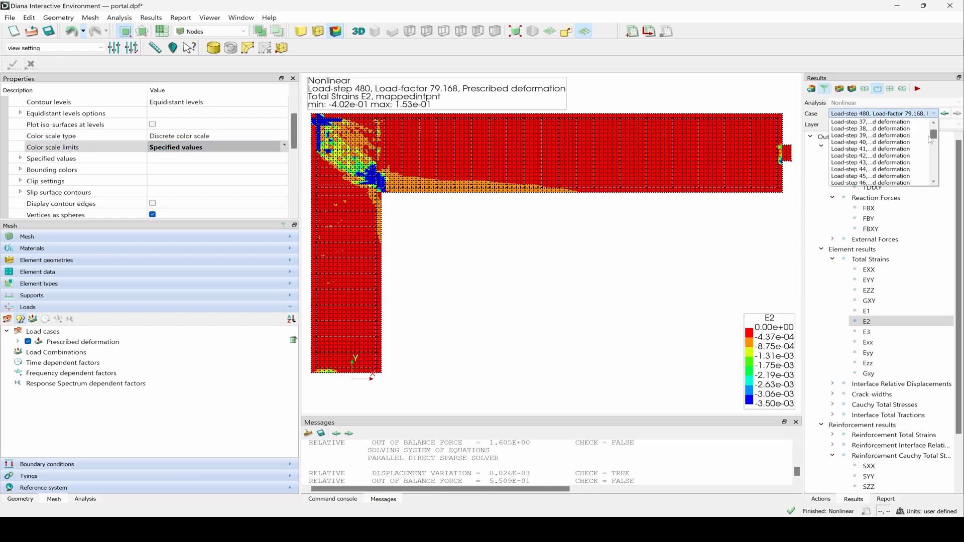
pyautogui.click(927, 142)
pyautogui.click(936, 114)
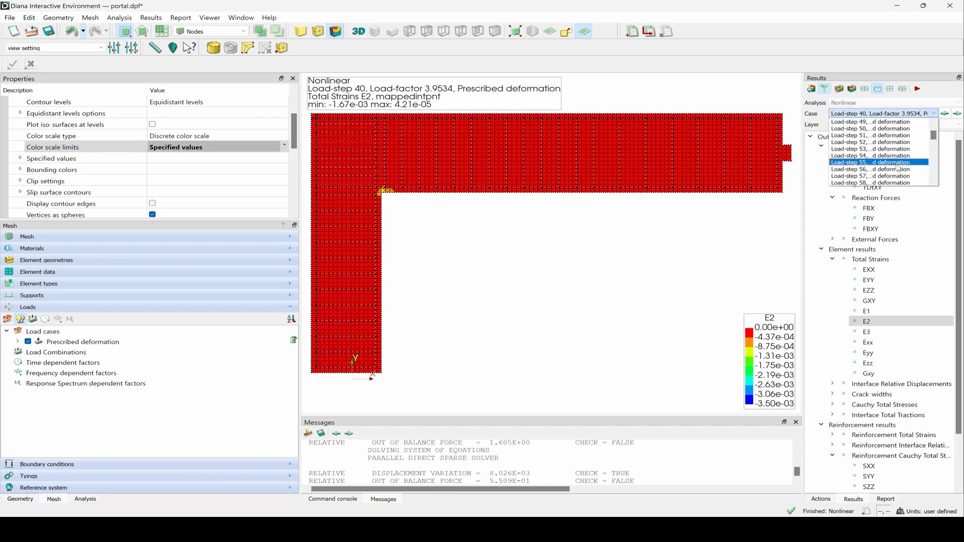
pyautogui.click(865, 174)
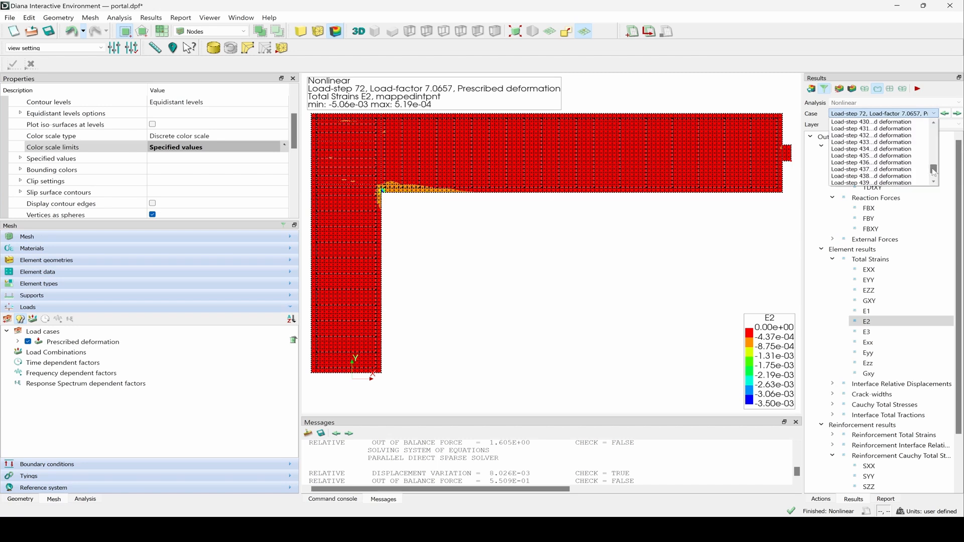
pyautogui.scroll(14, 934, 171)
pyautogui.click(874, 175)
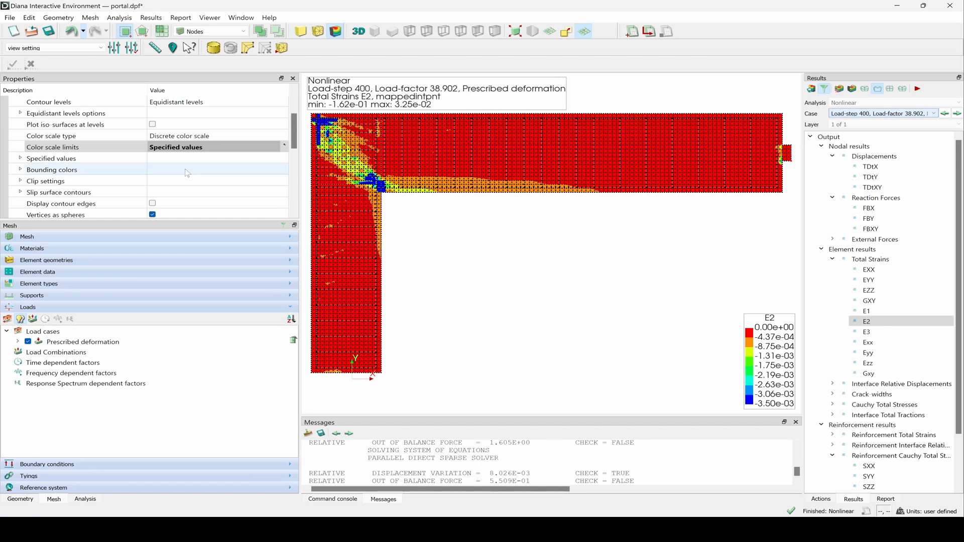
pyautogui.click(226, 34)
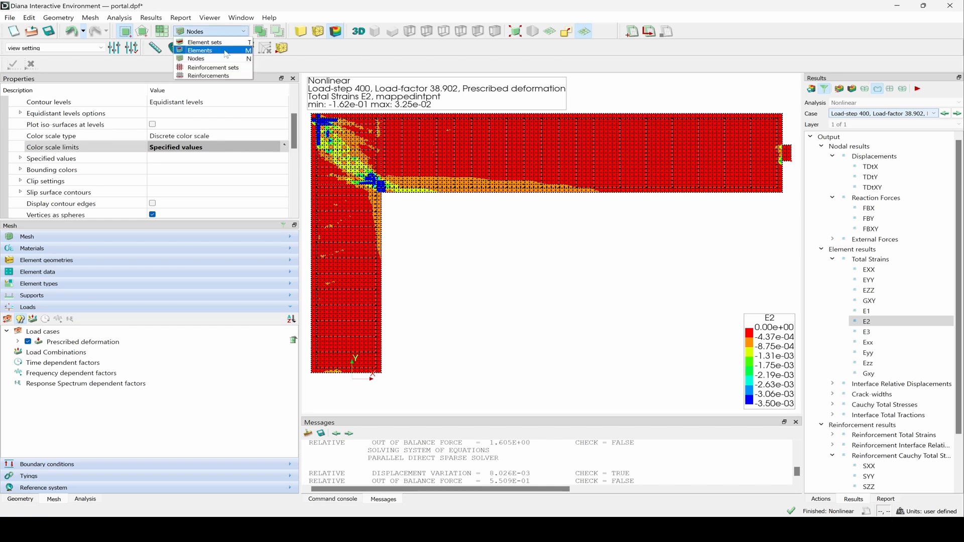
pyautogui.click(226, 51)
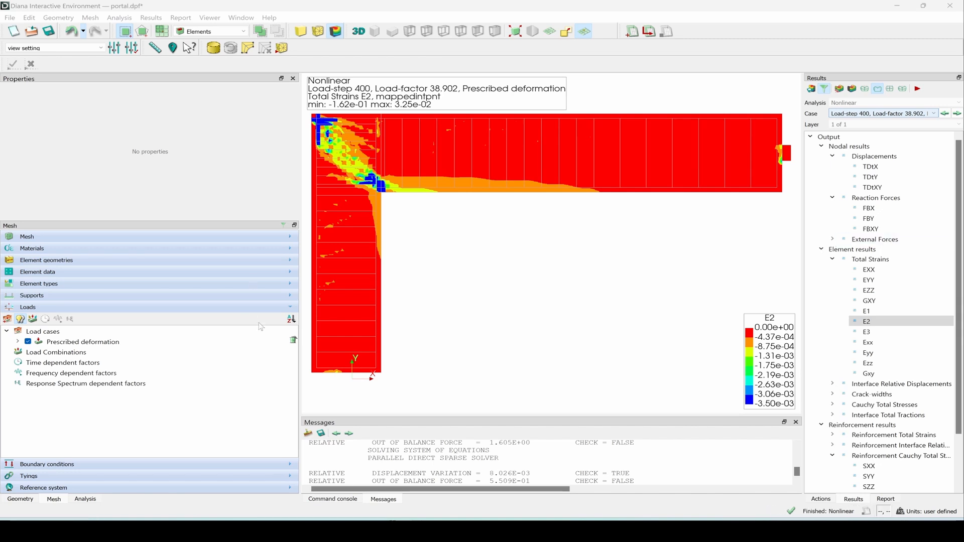
# Switch to the Chrome browser and open the Tutorials page of the DIANA website
pyautogui.hotkey('alt', 'Tab')
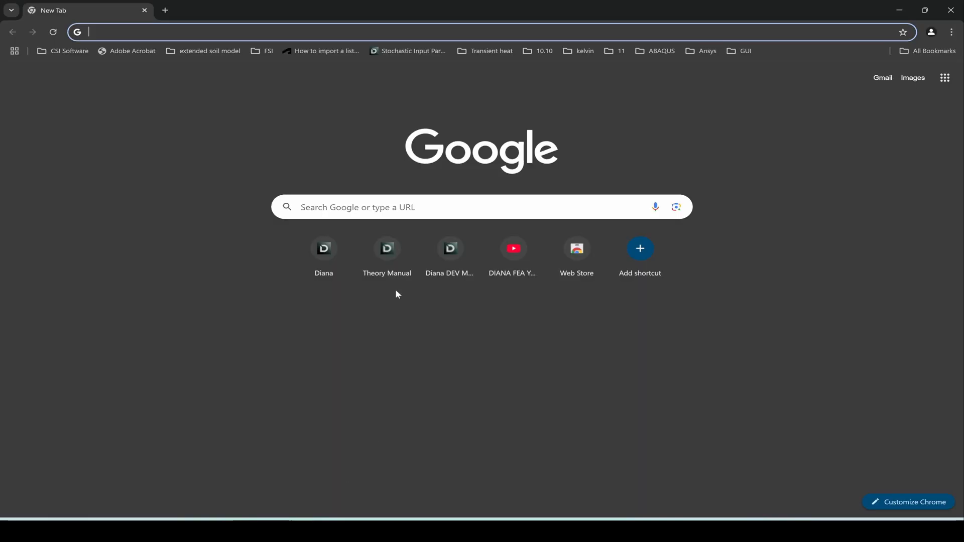
pyautogui.click(327, 256)
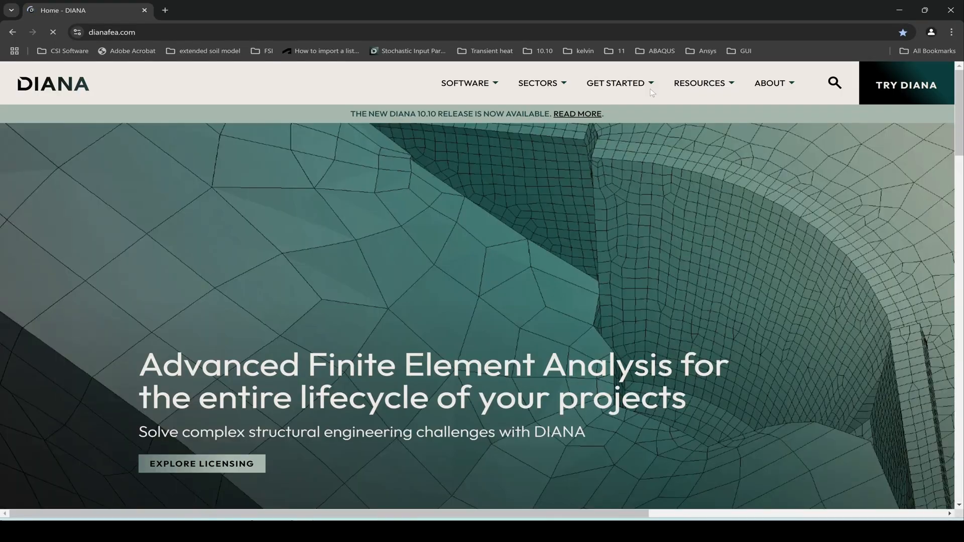
pyautogui.moveTo(597, 80)
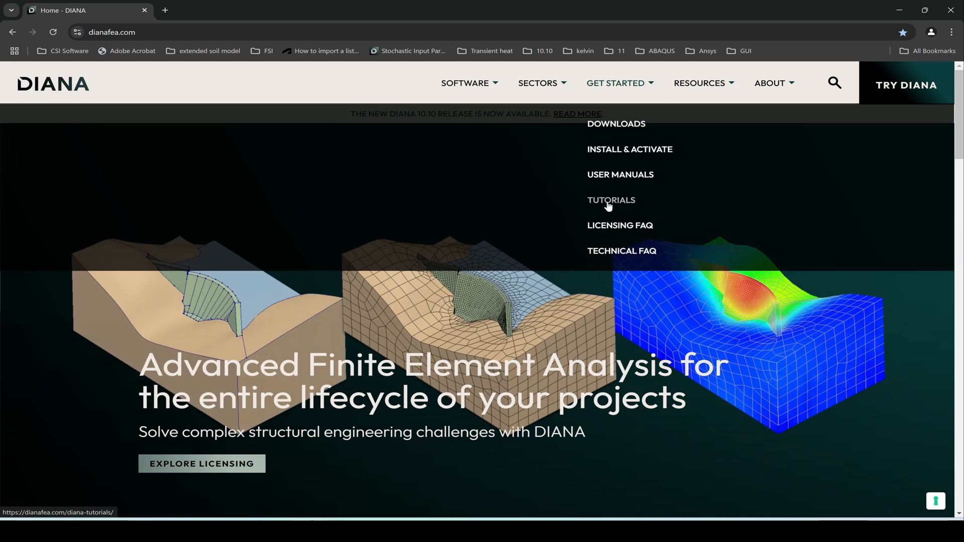
pyautogui.click(608, 205)
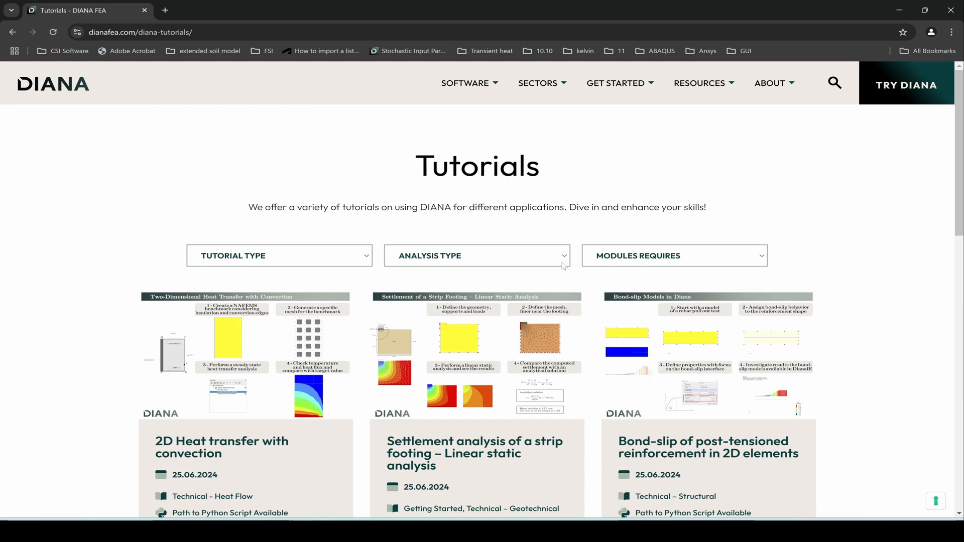
# Filter the tutorials by type Technical - Structural and analysis type Structural nonlinear
pyautogui.click(366, 259)
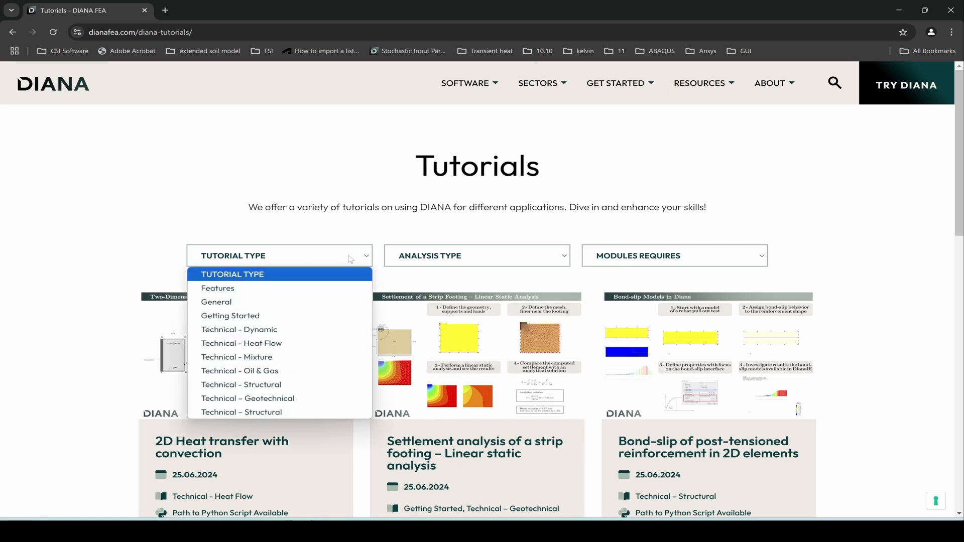
pyautogui.click(295, 384)
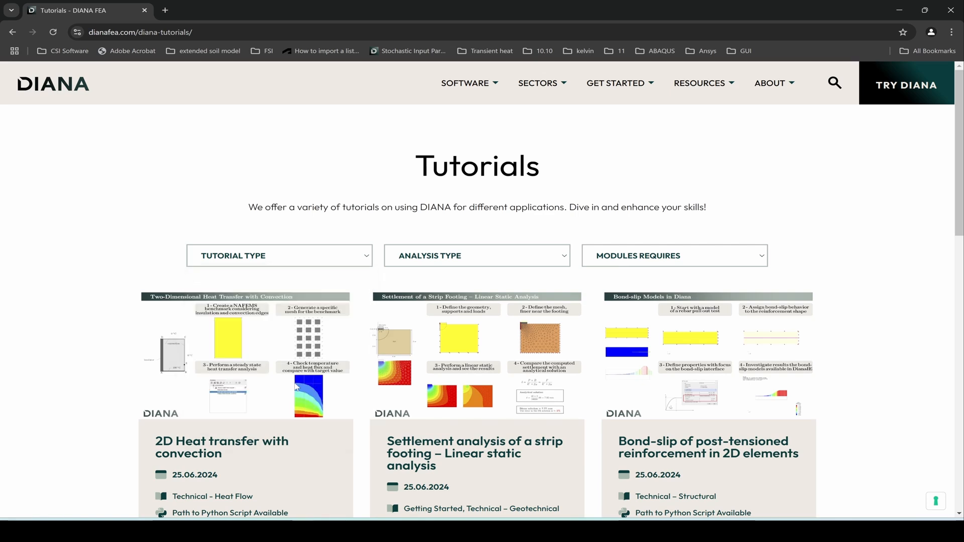
pyautogui.click(483, 256)
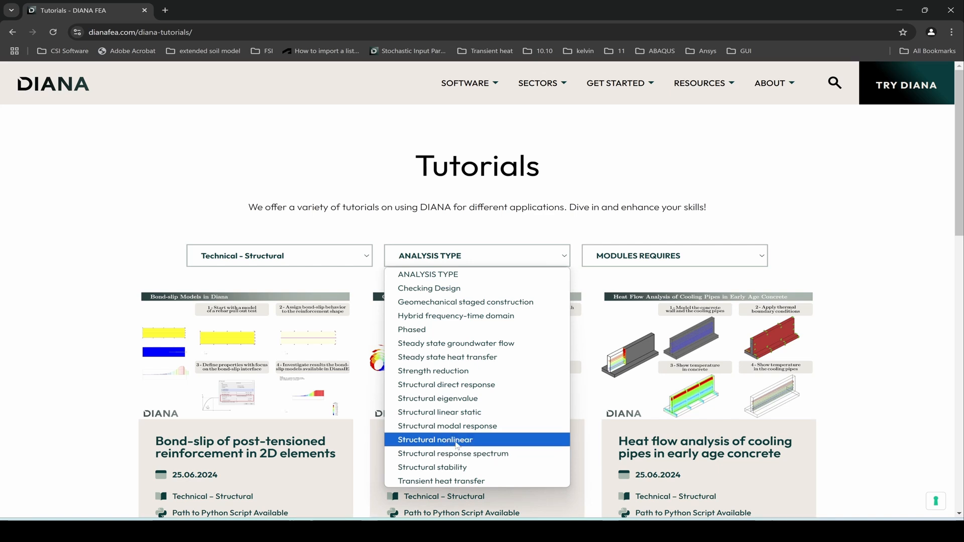
pyautogui.click(456, 441)
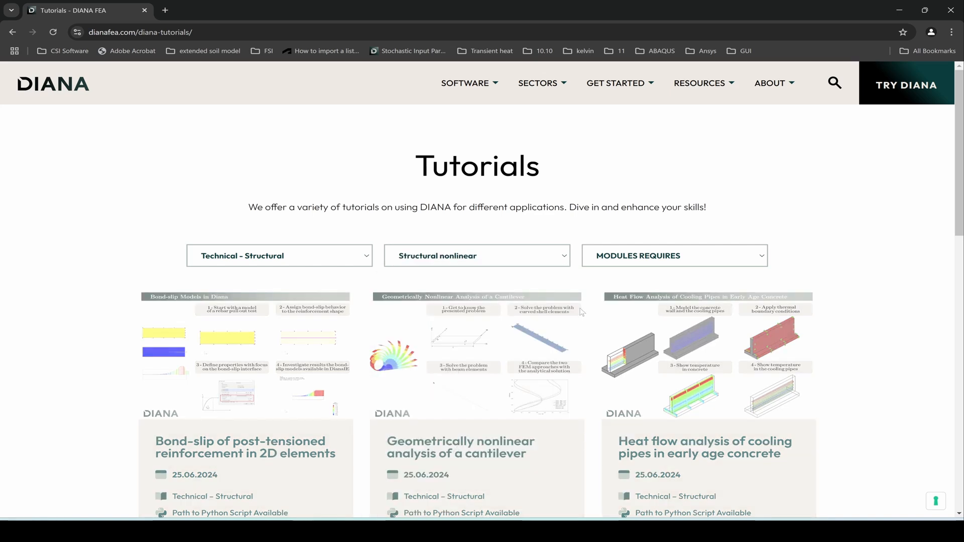
# Load more of the filtered tutorials and locate "Column-beam joint in a portal frame"
pyautogui.scroll(-10, 559, 296)
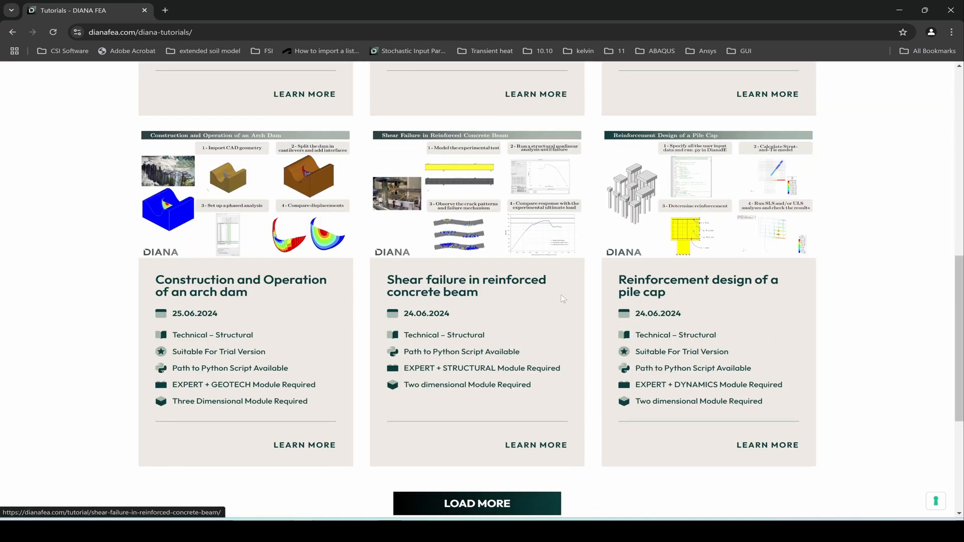
pyautogui.scroll(-5, 561, 299)
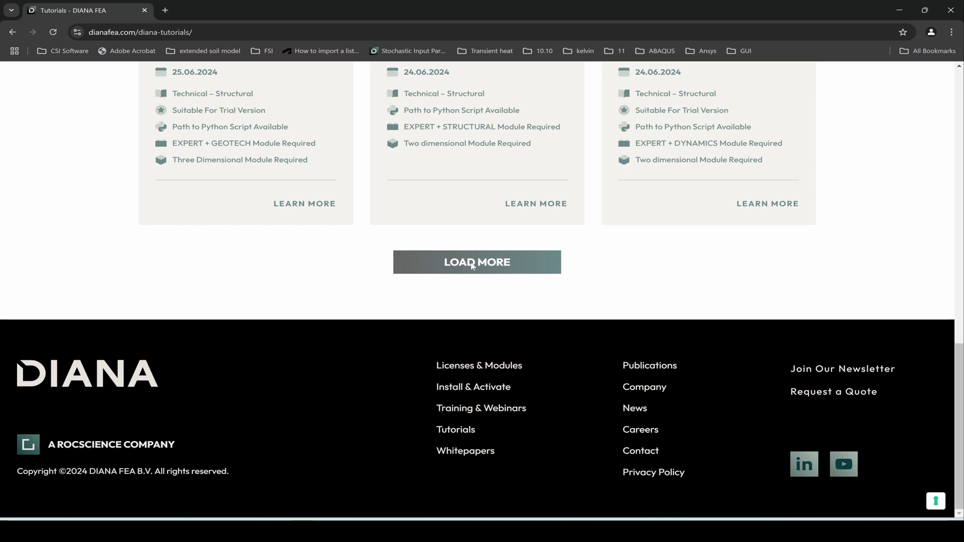
pyautogui.click(472, 262)
pyautogui.scroll(-7, 670, 221)
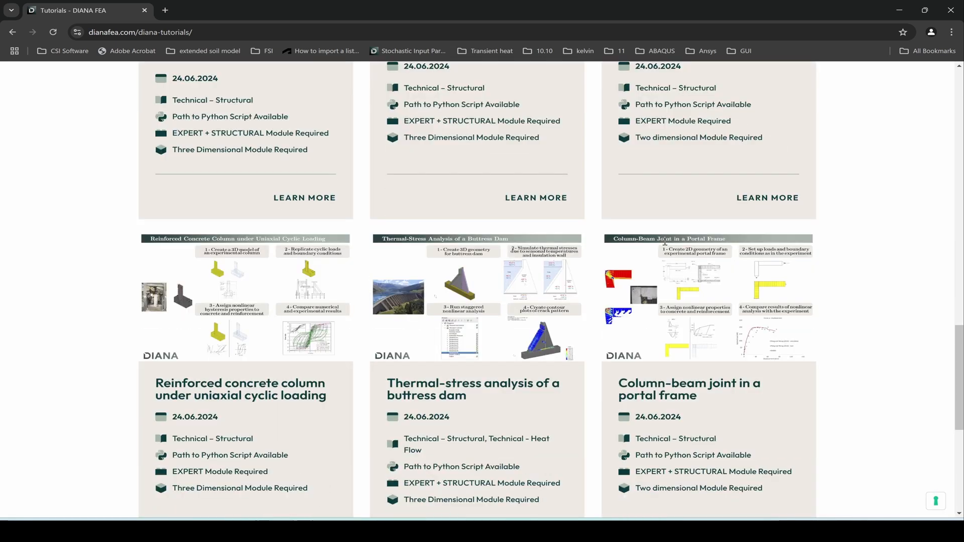
pyautogui.scroll(-3, 665, 243)
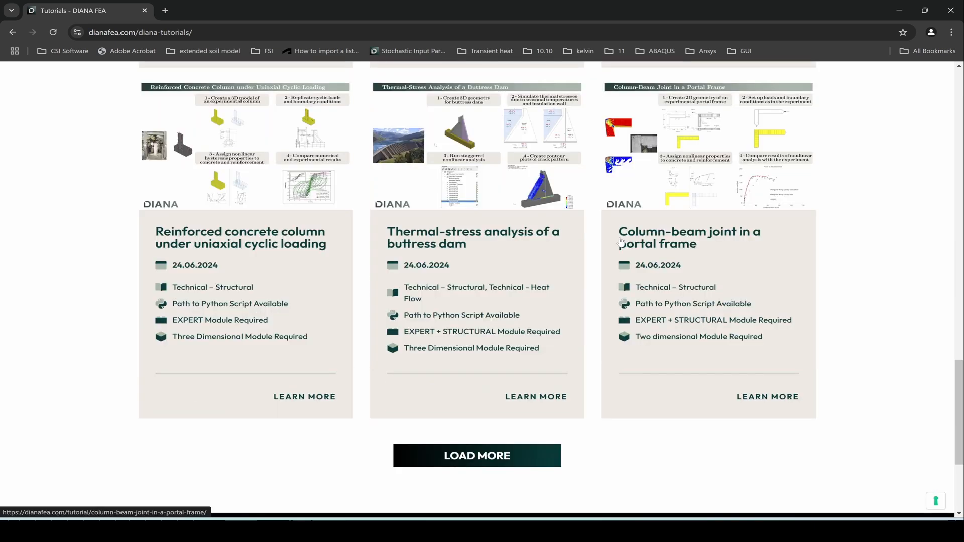